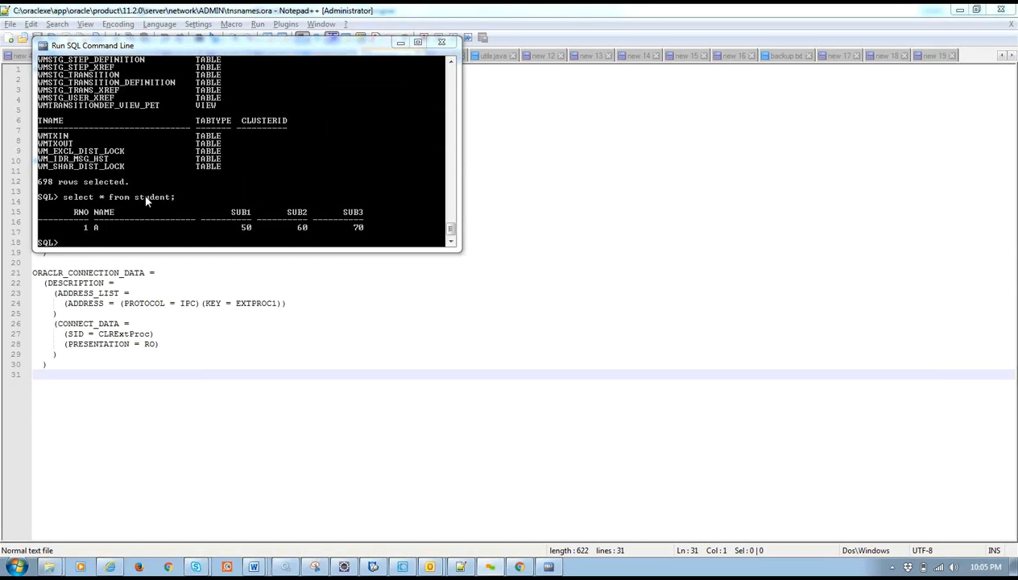
Step: In Software AG Designer, fill selectAdapter's SELECT table with all columns and place the SQL Command Line window below the rows for comparison
left_click(404, 567)
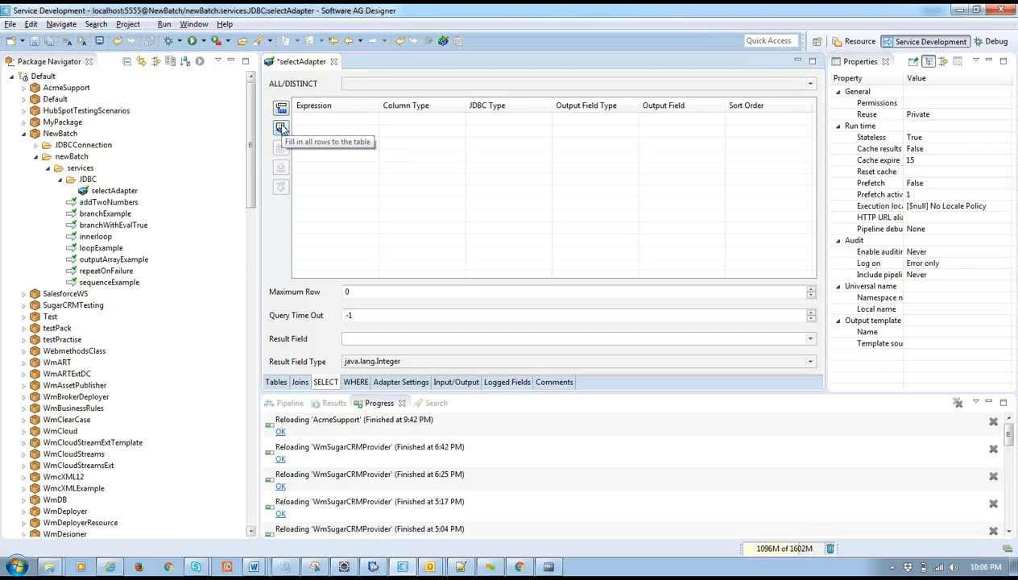
left_click(281, 128)
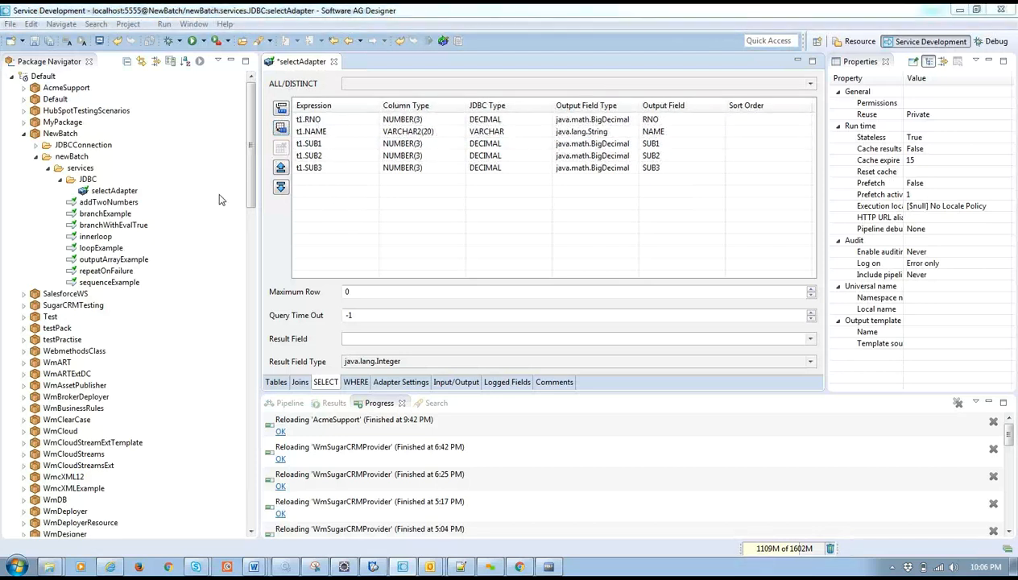
key("alt+Tab")
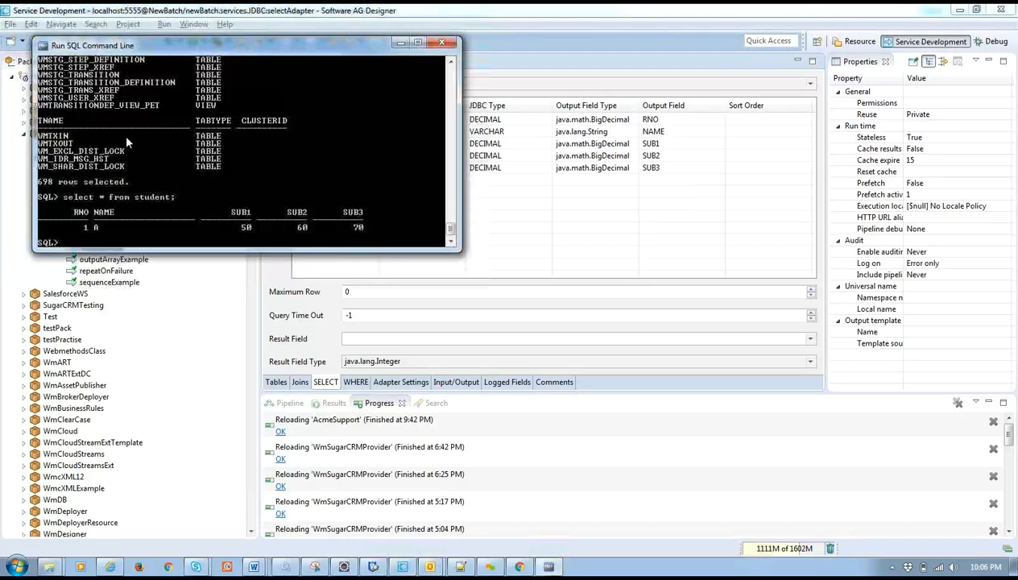
left_click_drag(191, 53, 426, 233)
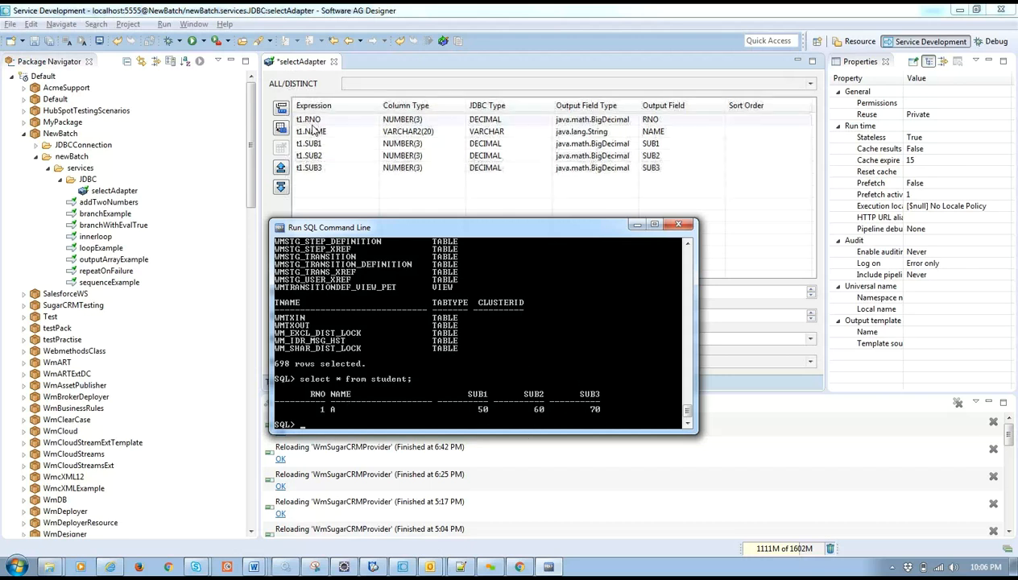
Step: Delete every column row from the SELECT table and fill it again with all columns
left_click(309, 119)
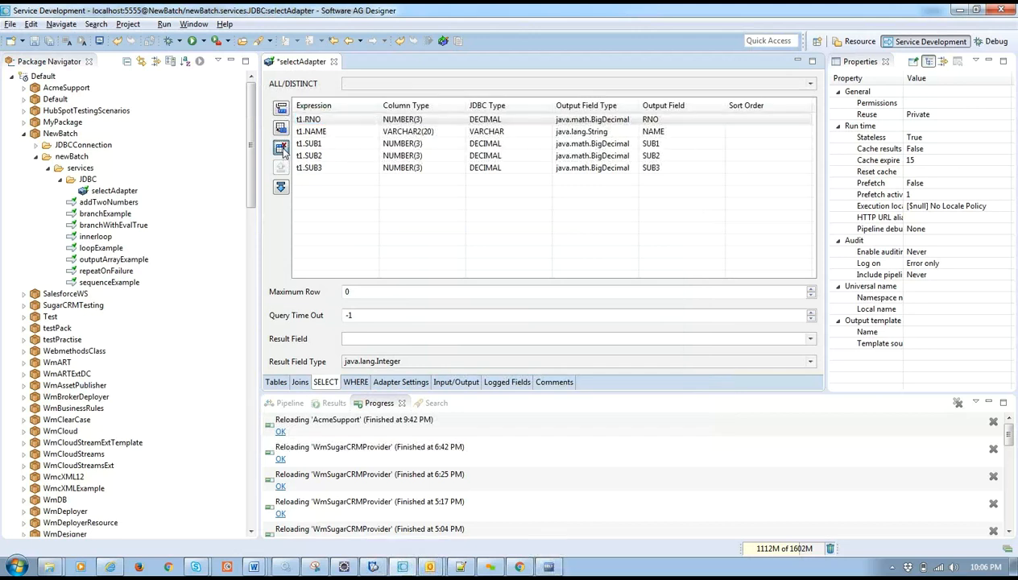
left_click(280, 148)
left_click(281, 148)
left_click(281, 149)
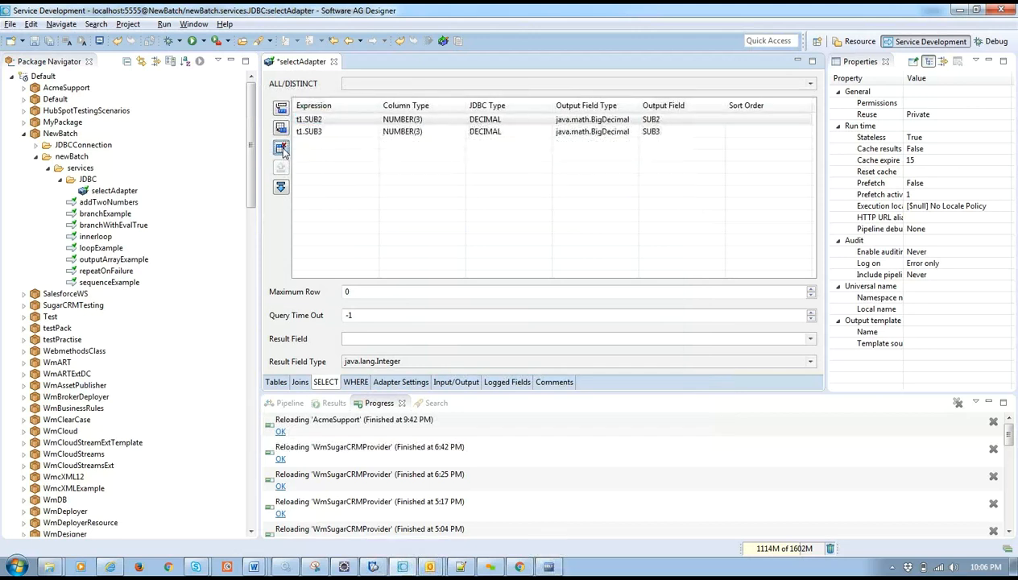
left_click(281, 149)
left_click(280, 149)
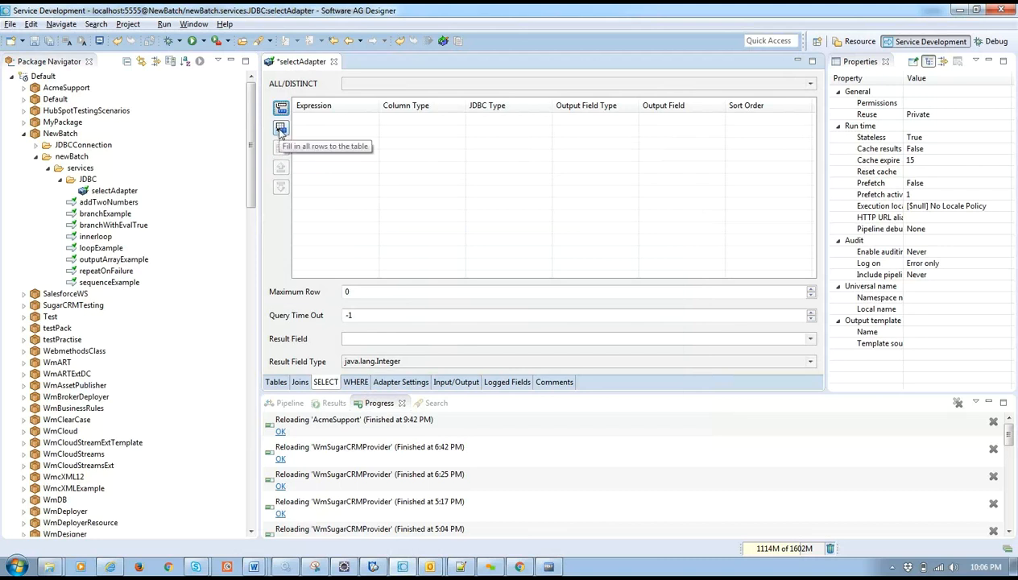
left_click(280, 130)
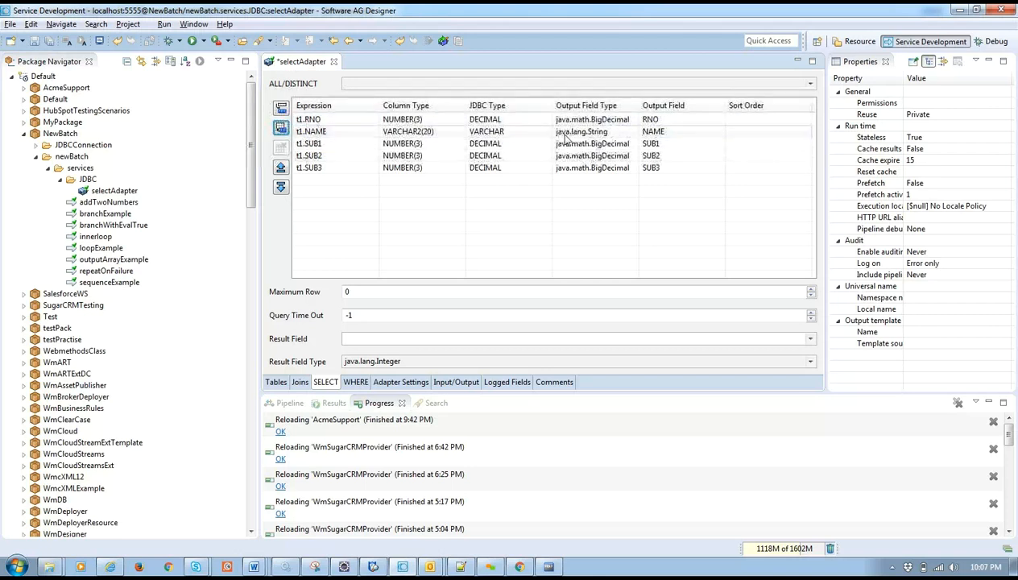
Step: Set the output field type of the RNO and SUB1 columns to java.lang.String
left_click(603, 121)
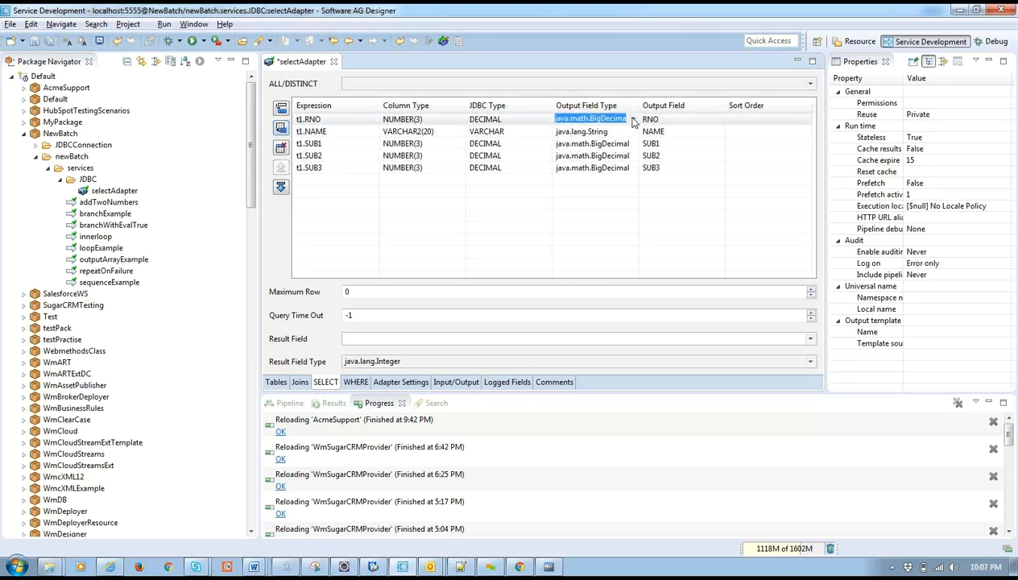
left_click(603, 121)
left_click(606, 140)
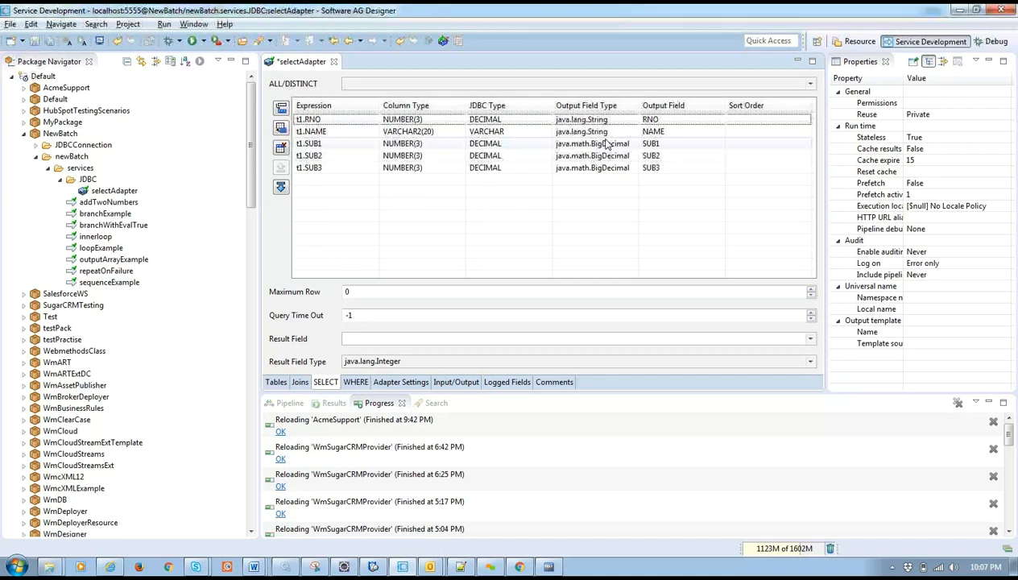
left_click(608, 143)
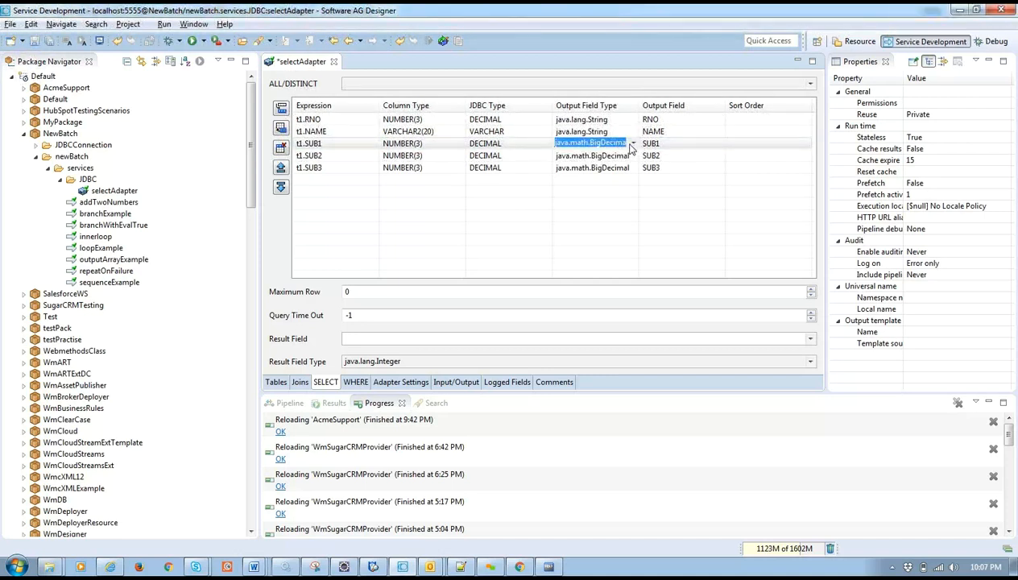
left_click(632, 143)
left_click(613, 163)
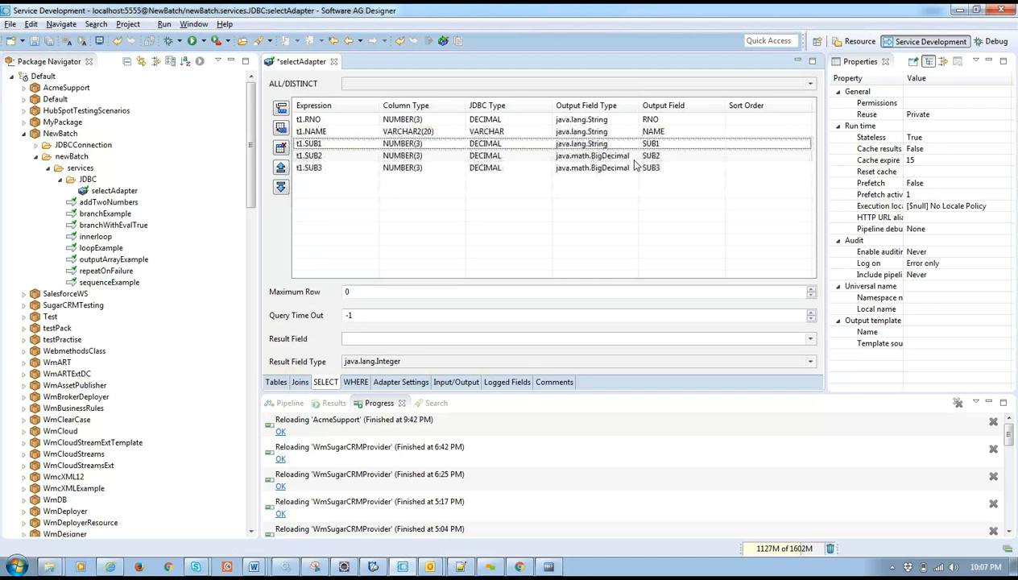
Step: Set the output field type of the SUB2 and SUB3 columns to java.lang.String and save the adapter service
left_click(624, 155)
left_click(632, 156)
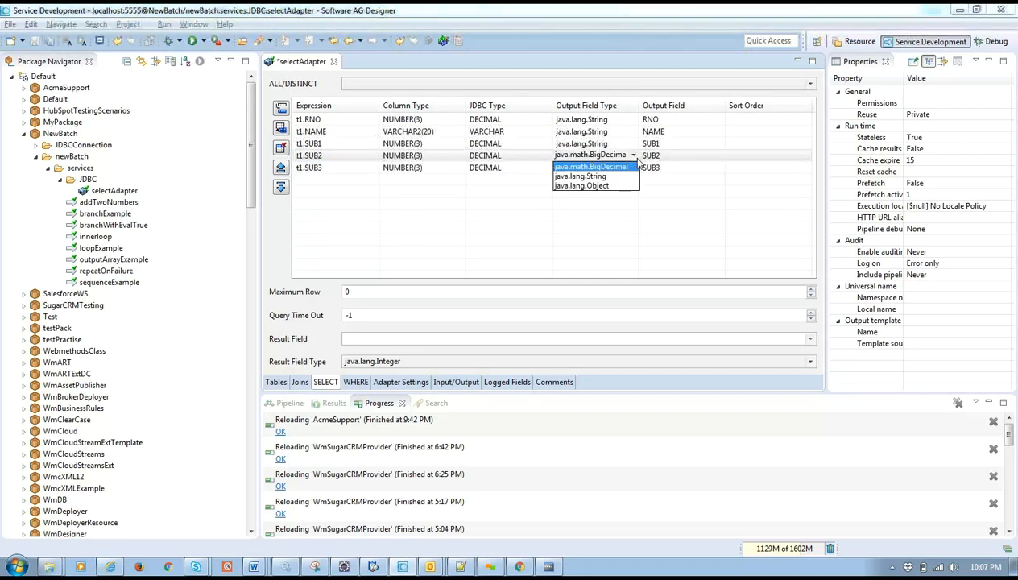
left_click(614, 176)
left_click(628, 168)
left_click(633, 168)
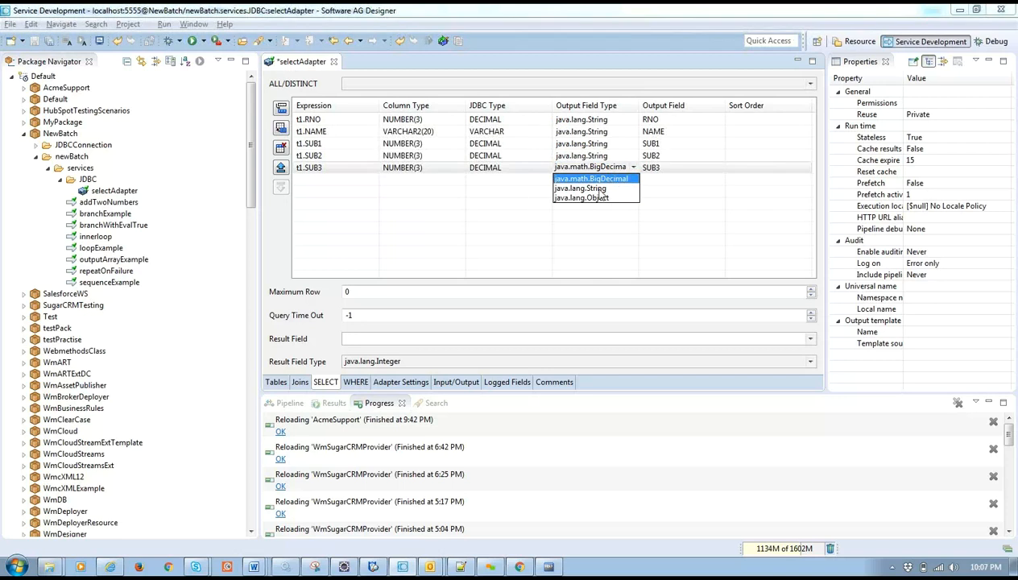
left_click(599, 190)
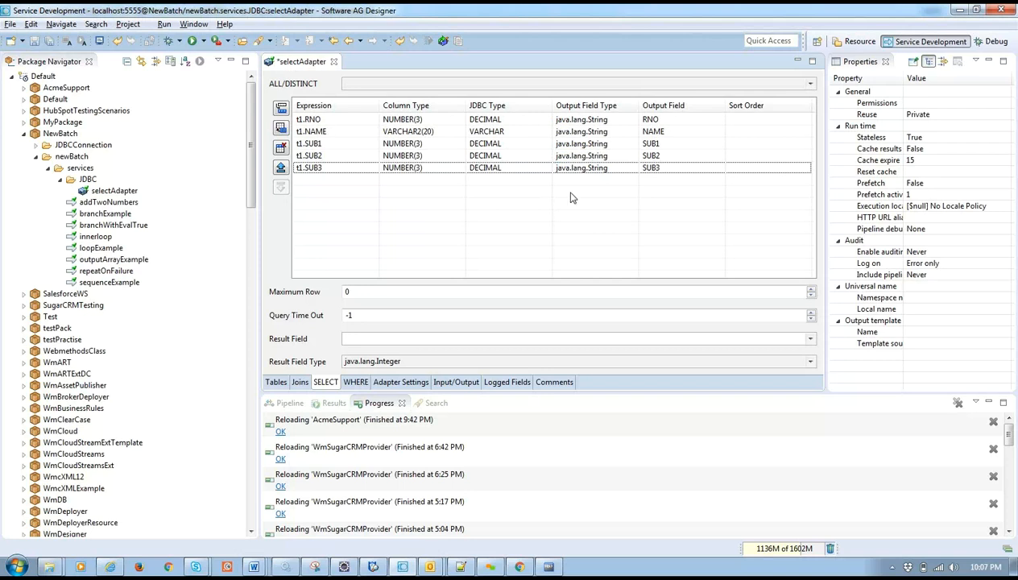
key("ctrl+s")
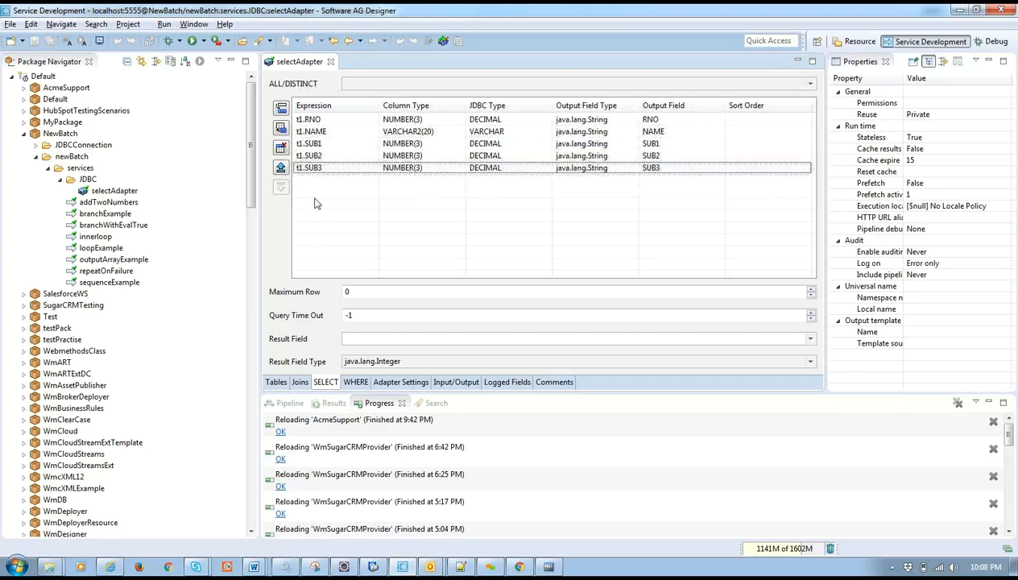
Step: Examine the Maximum Row, Query Time Out and Result Field settings of the SELECT query
left_click(376, 292)
double_click(376, 292)
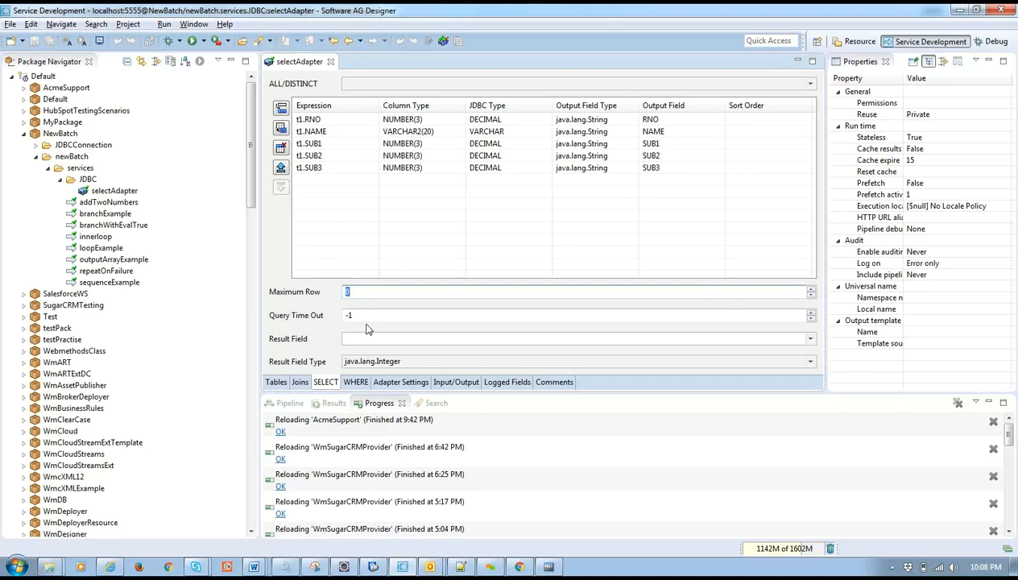
left_click(366, 317)
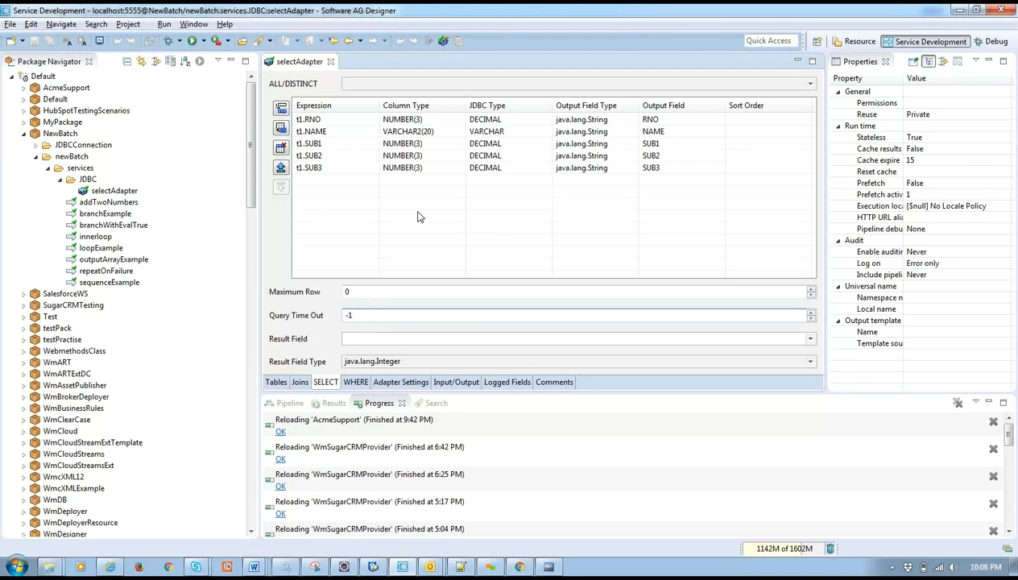
double_click(358, 314)
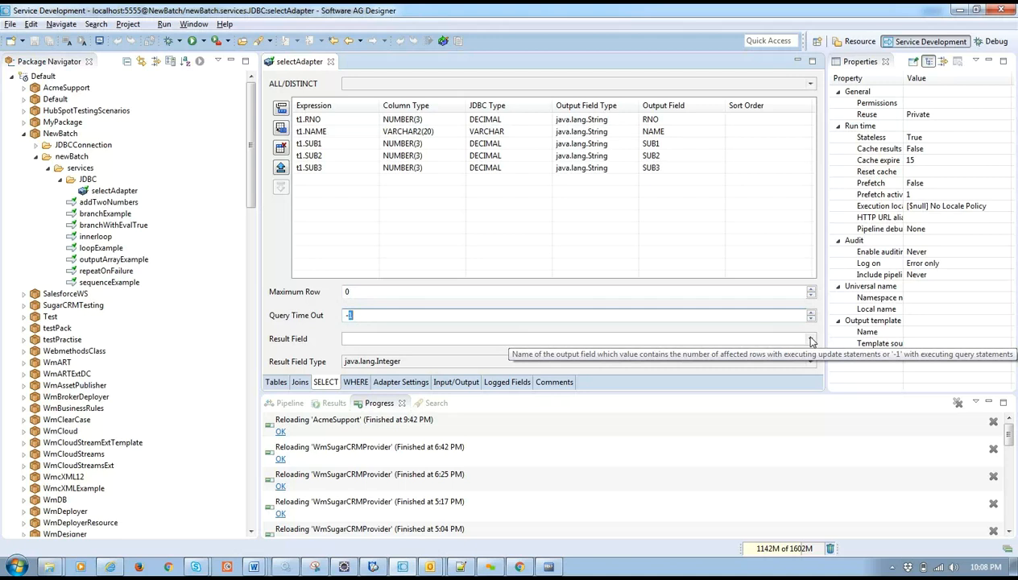
left_click(450, 337)
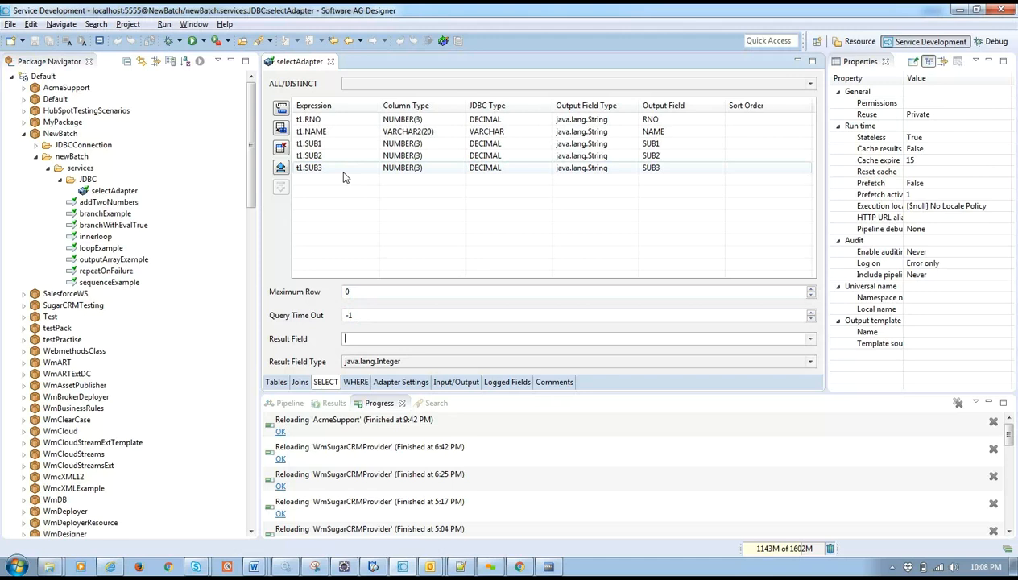
left_click(352, 339)
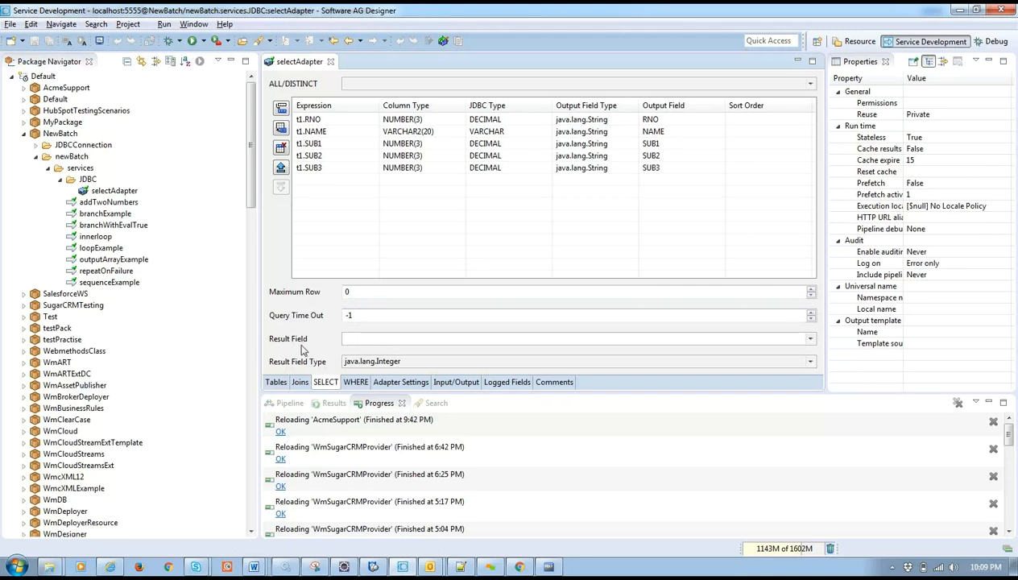
Step: Set the result field type to java.lang.String and the ALL/DISTINCT option to ALL, and save the adapter service
left_click(400, 361)
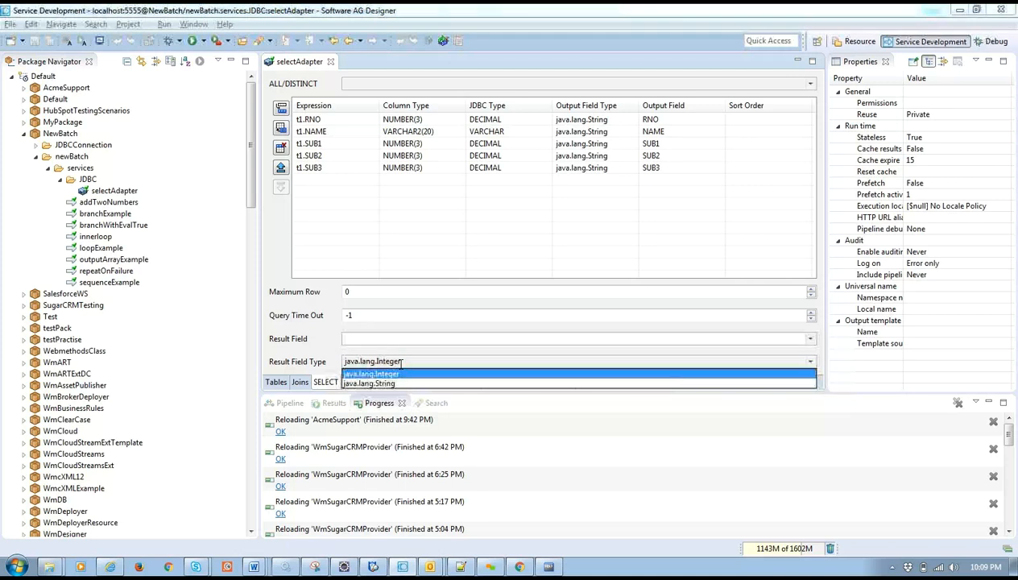
left_click(378, 384)
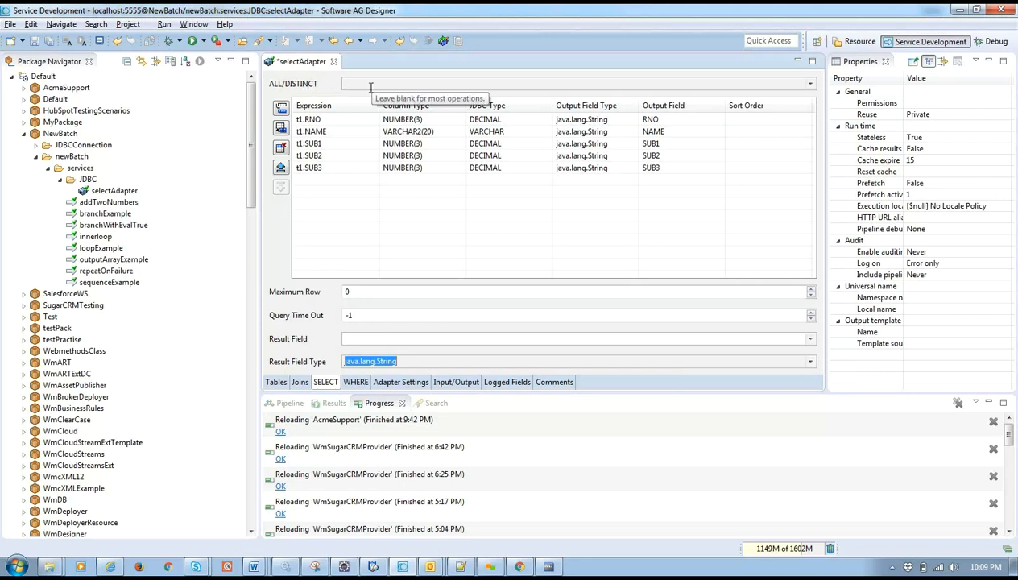
left_click(807, 83)
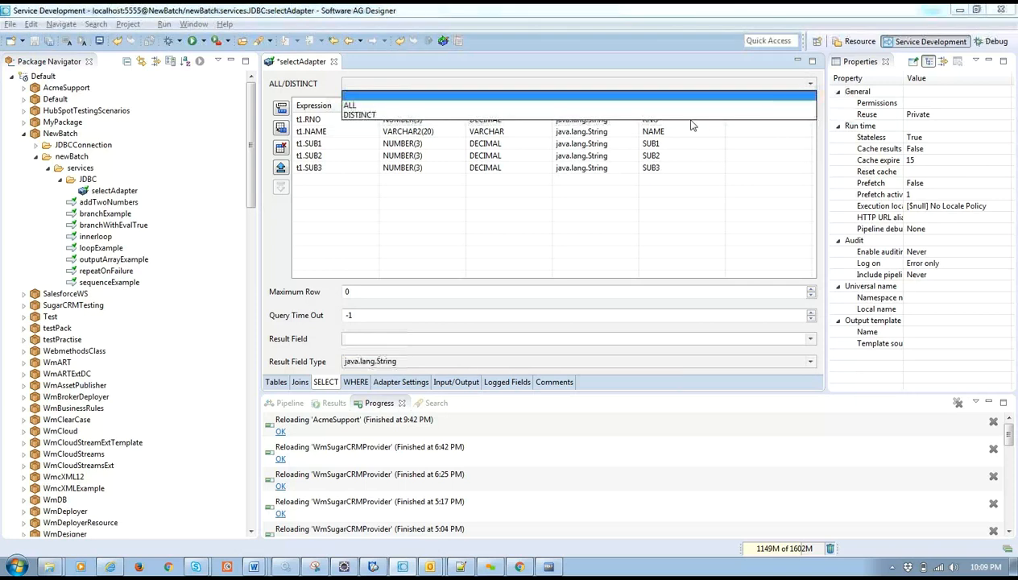
left_click(682, 118)
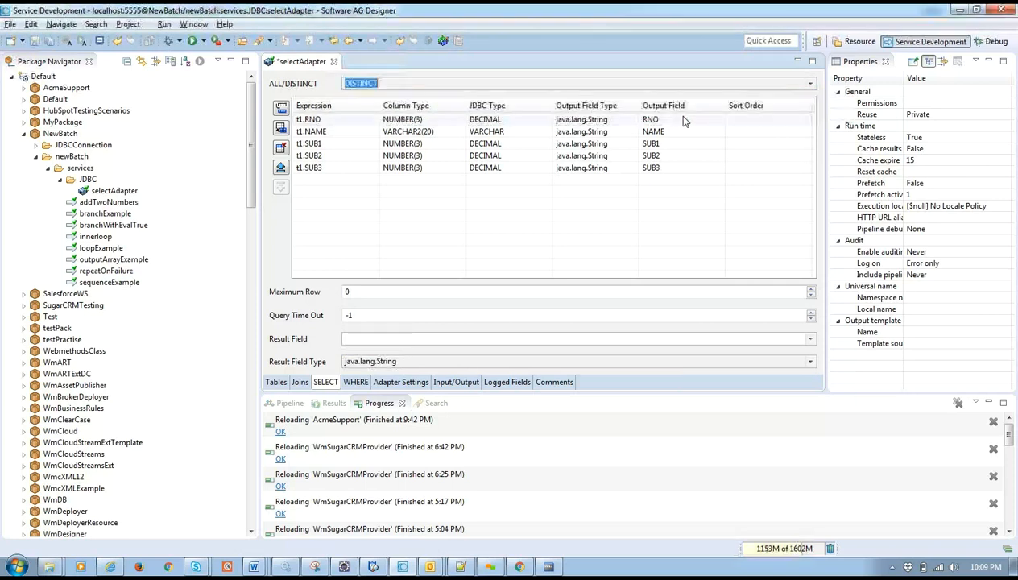
left_click(810, 86)
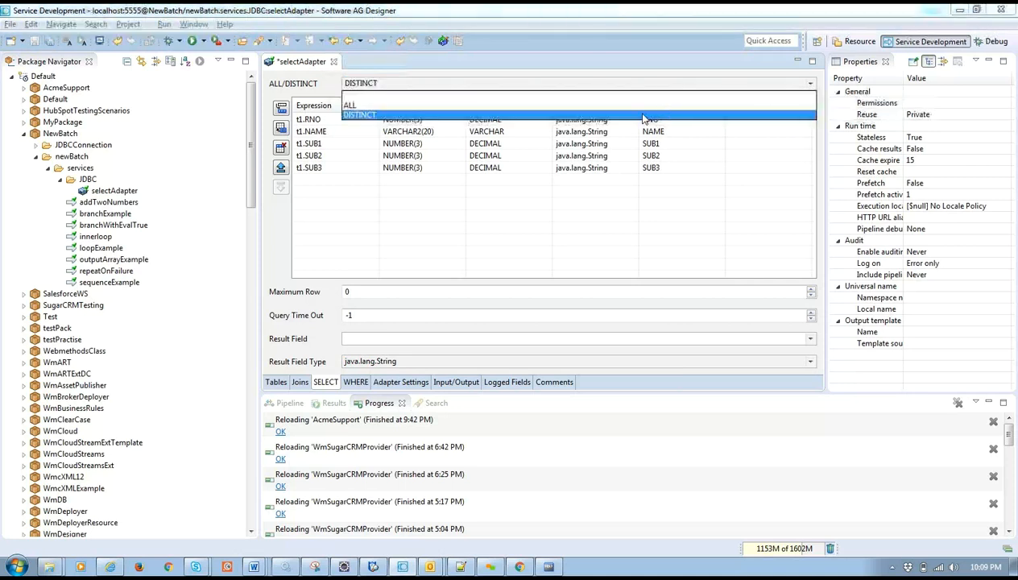
left_click(652, 100)
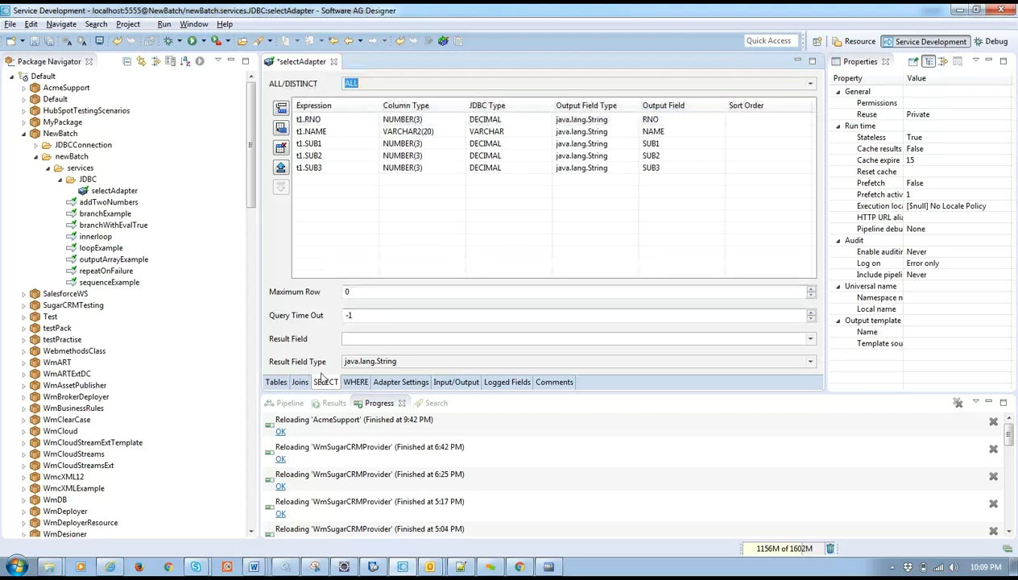
left_click(357, 382)
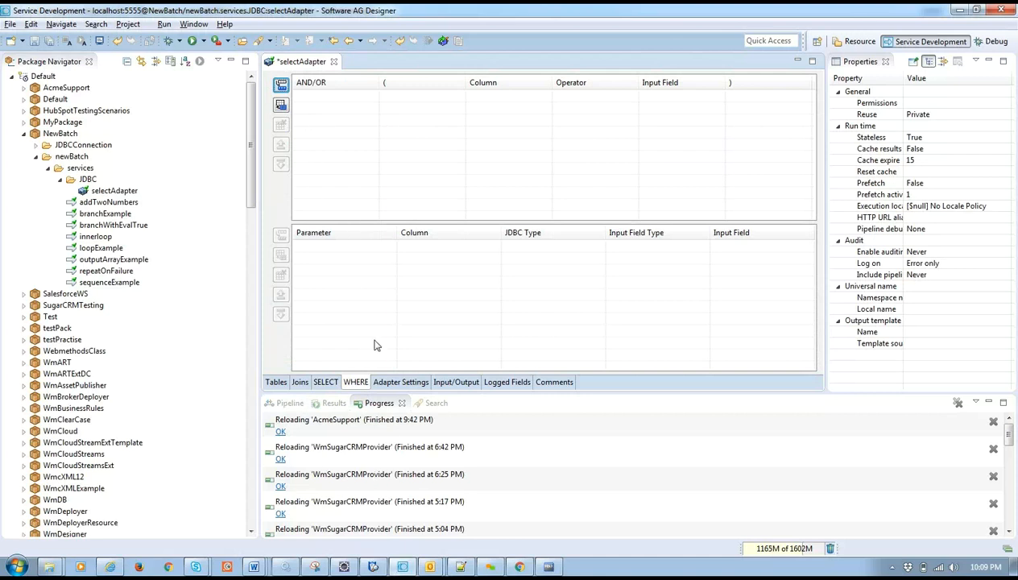
key("ctrl+s")
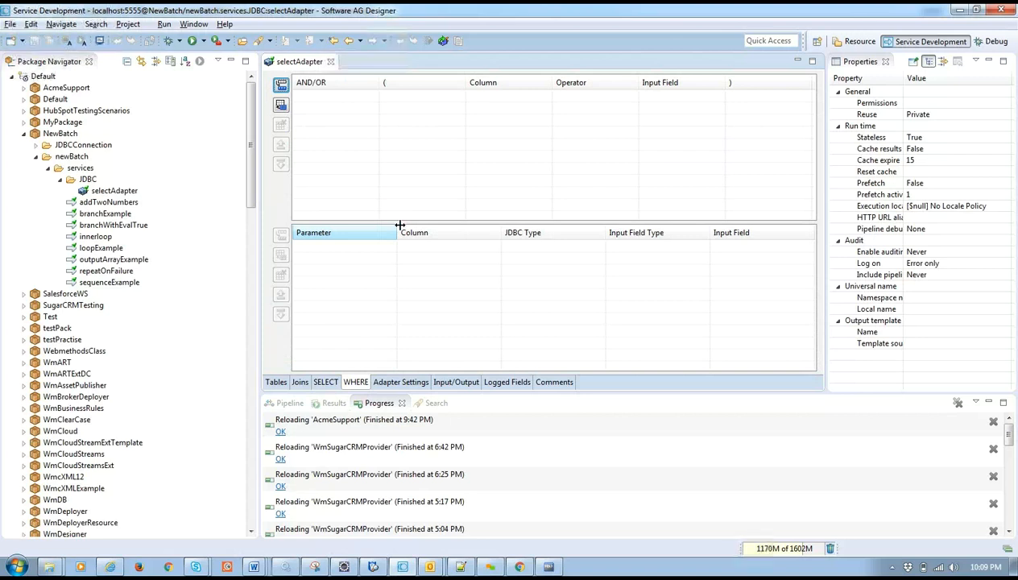
Step: Inspect the service signature by expanding selectAdapterInput with its overrideCredentials and selectAdapterOutput with its results list
left_click(456, 382)
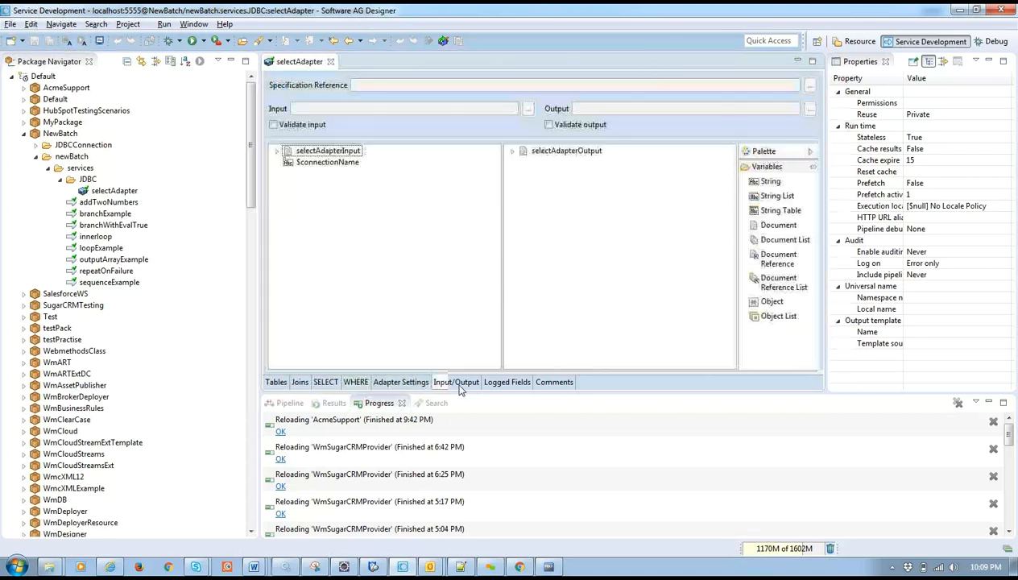
double_click(328, 150)
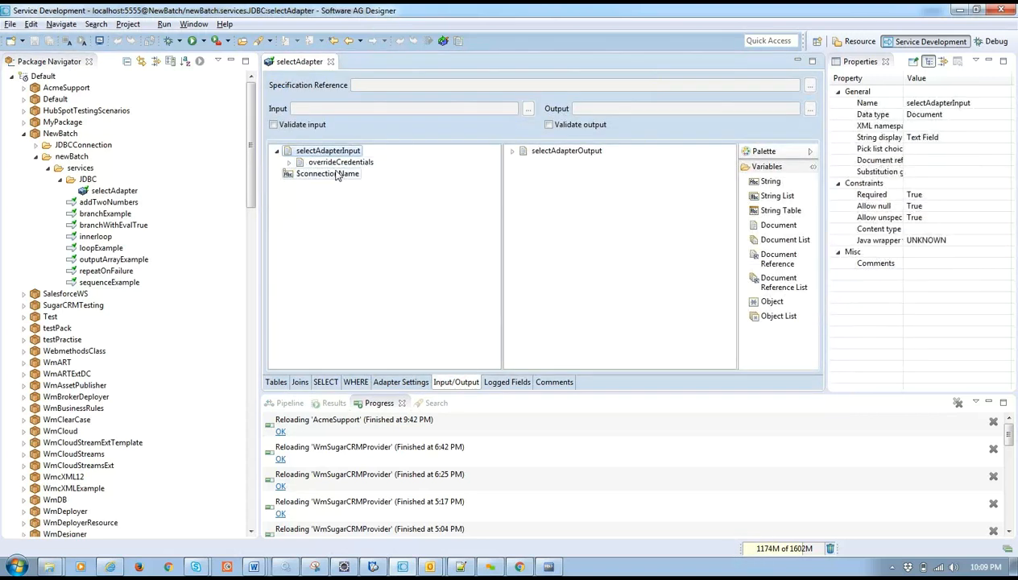
double_click(337, 164)
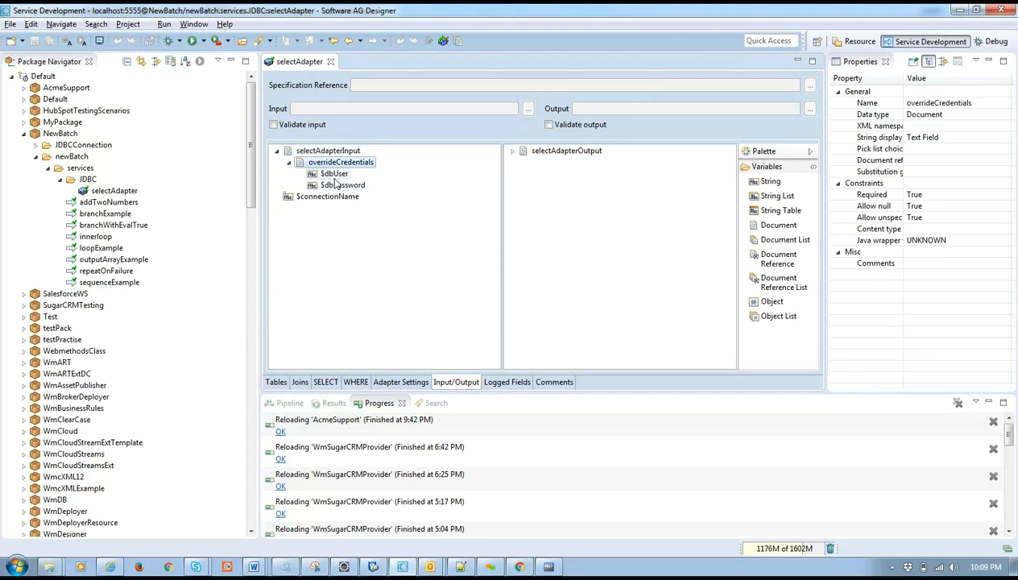
double_click(555, 151)
double_click(554, 163)
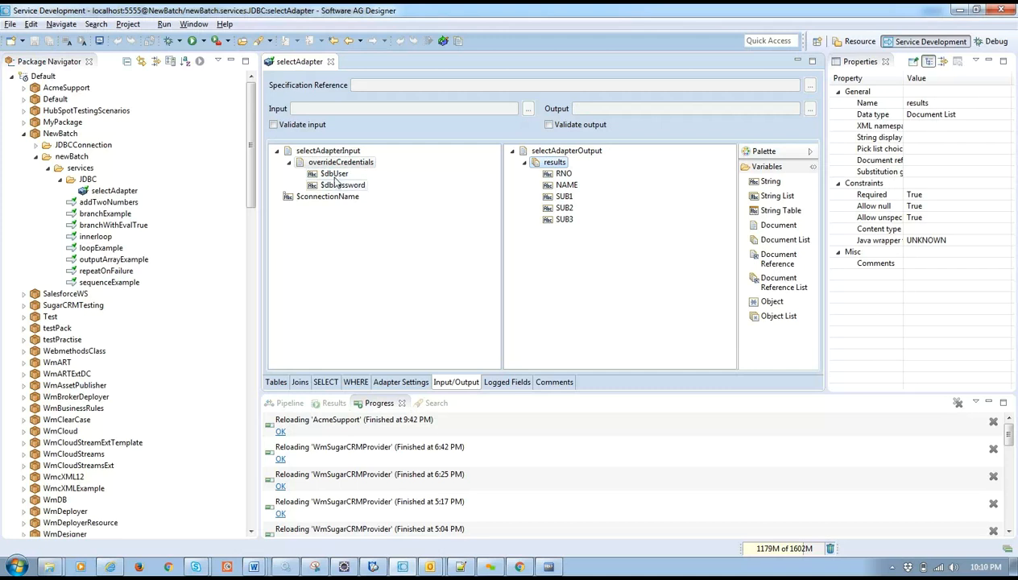
Step: Run the selectAdapter service without any input values and enlarge the results area to show the whole output record
left_click(369, 250)
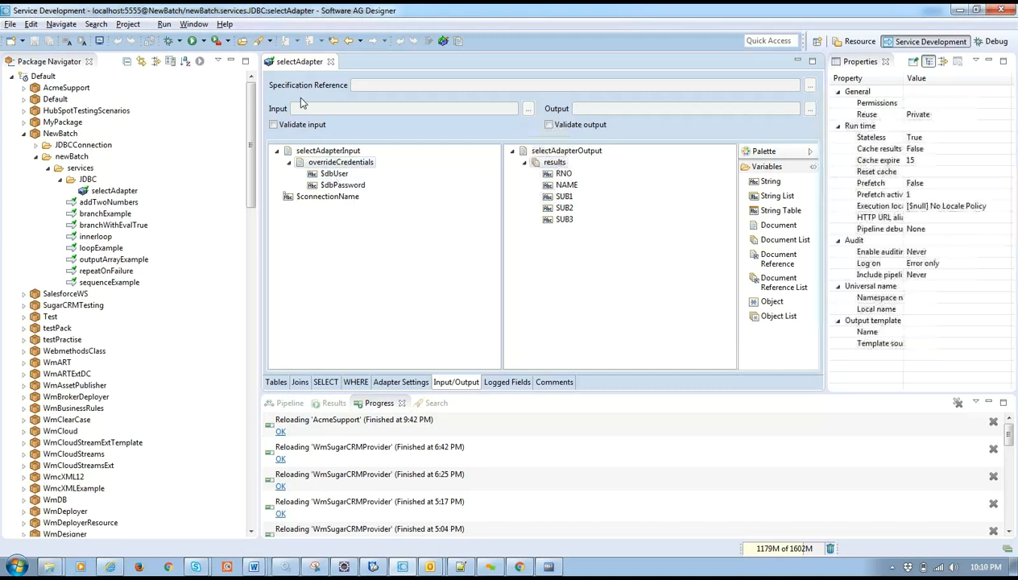
left_click(203, 41)
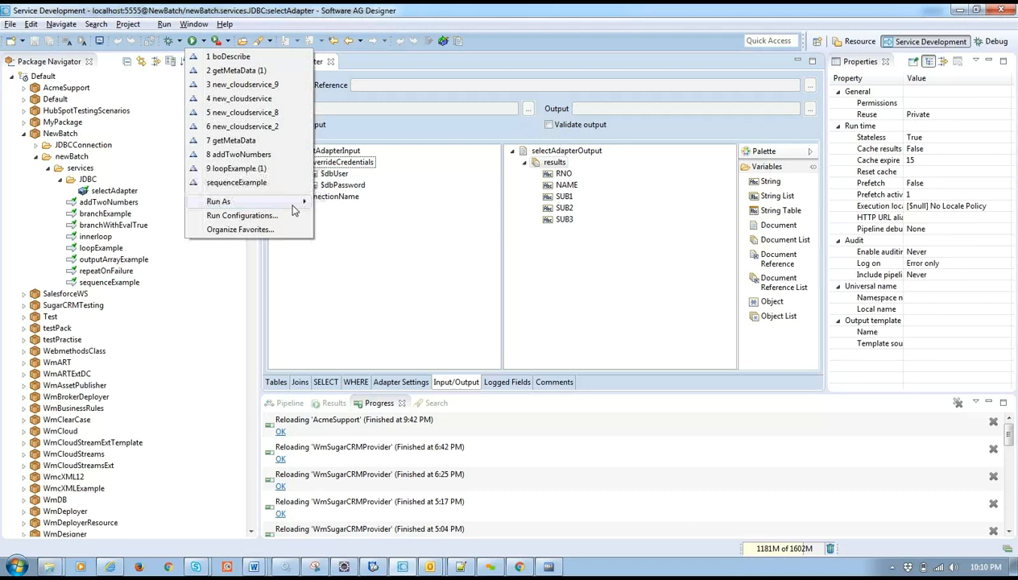
mouse_move(298, 202)
left_click(382, 219)
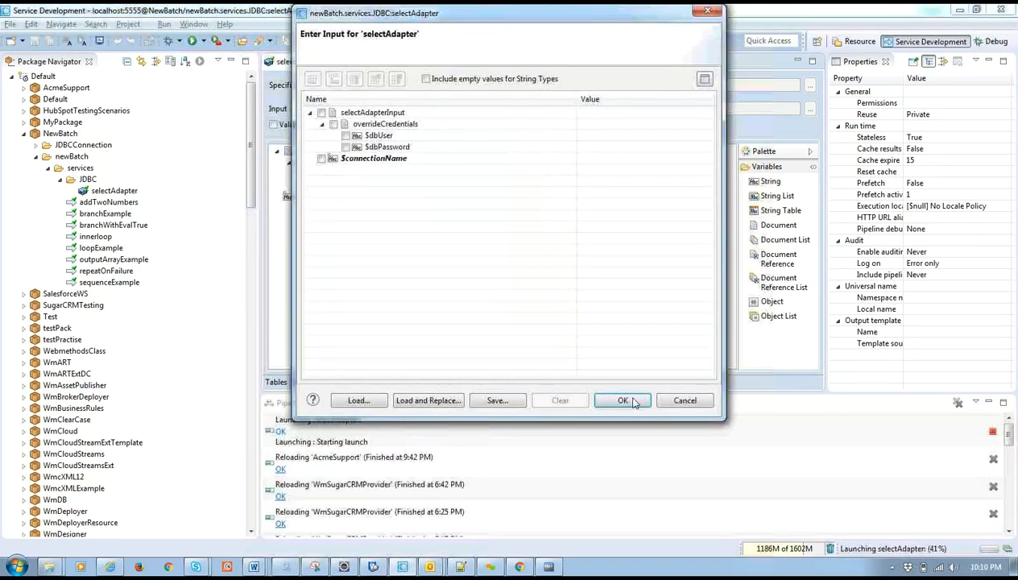
left_click(625, 400)
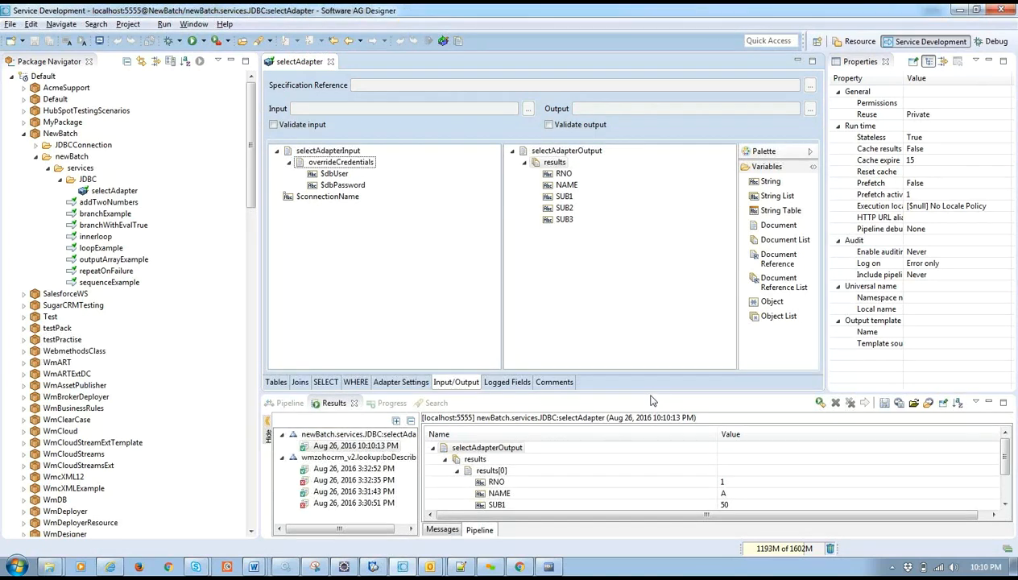
left_click_drag(642, 393, 637, 262)
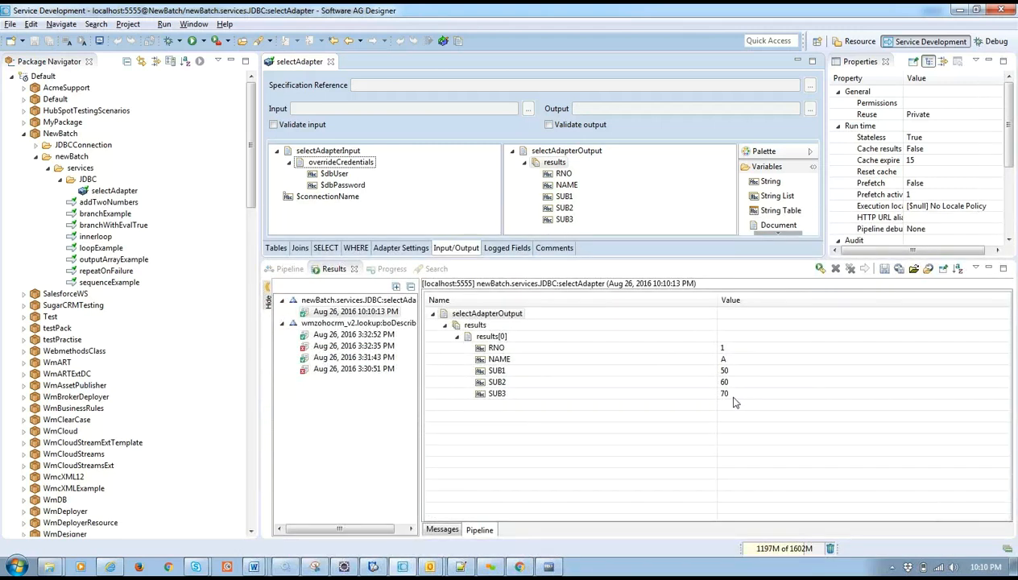
Step: Switch to the SQL Command Line and insert a row into student with values (2,'B',35,35,35), entering commit; without executing it
key("alt+Tab")
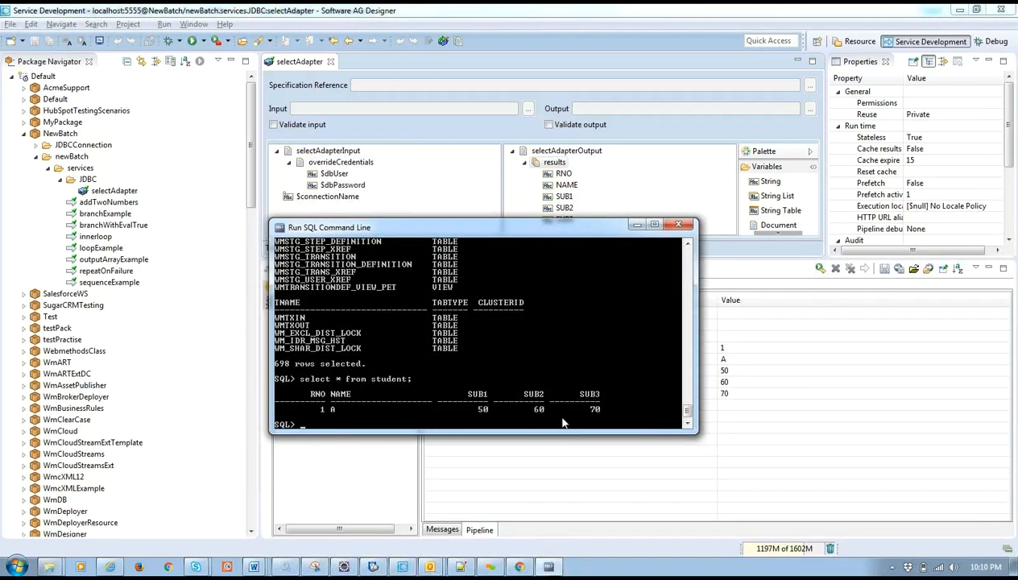
left_click_drag(588, 232, 561, 182)
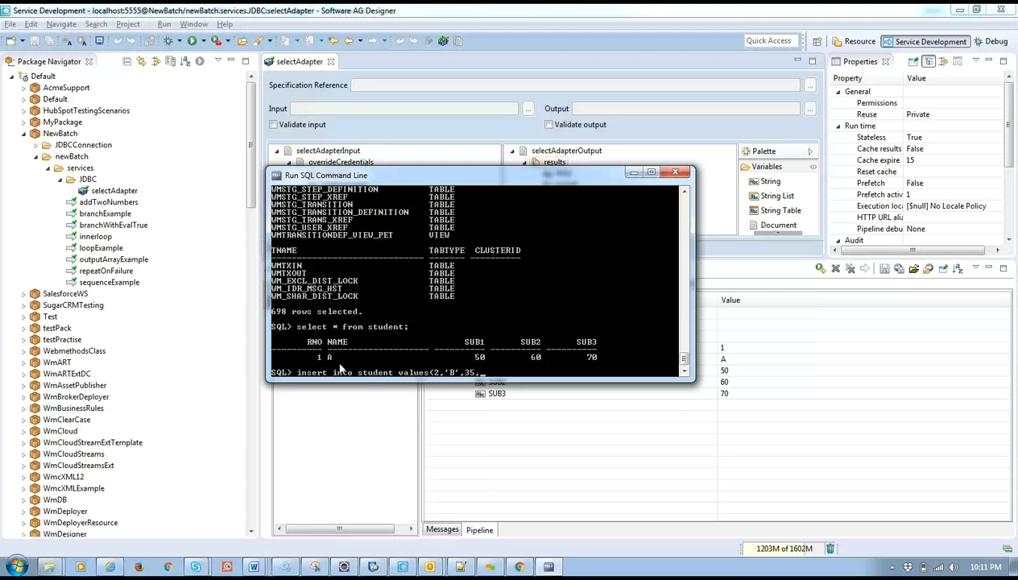
type("35,35);")
key("Return")
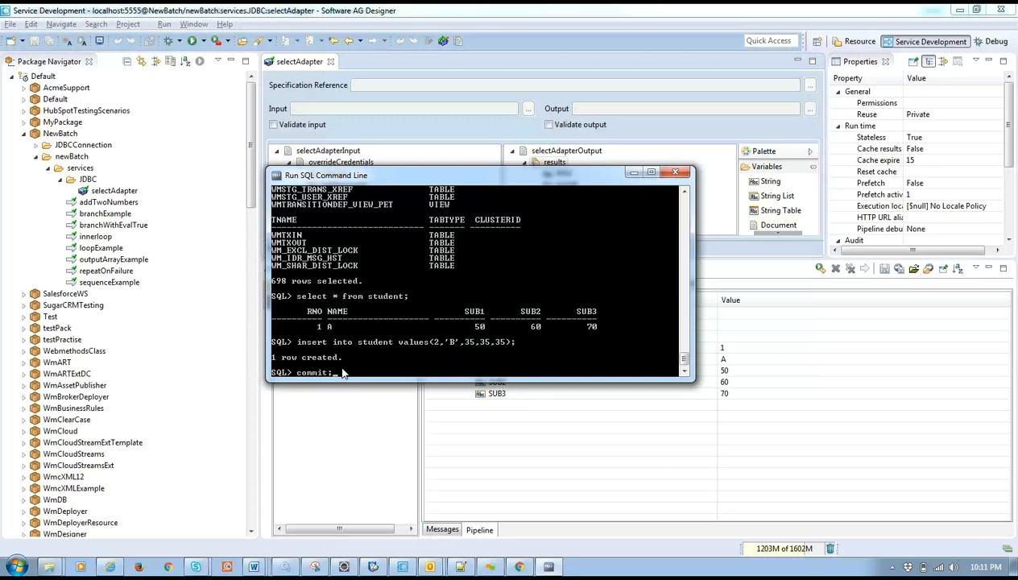
Step: Return to Software AG Designer and rerun the selectAdapter service with empty inputs before committing the insert
left_click(749, 431)
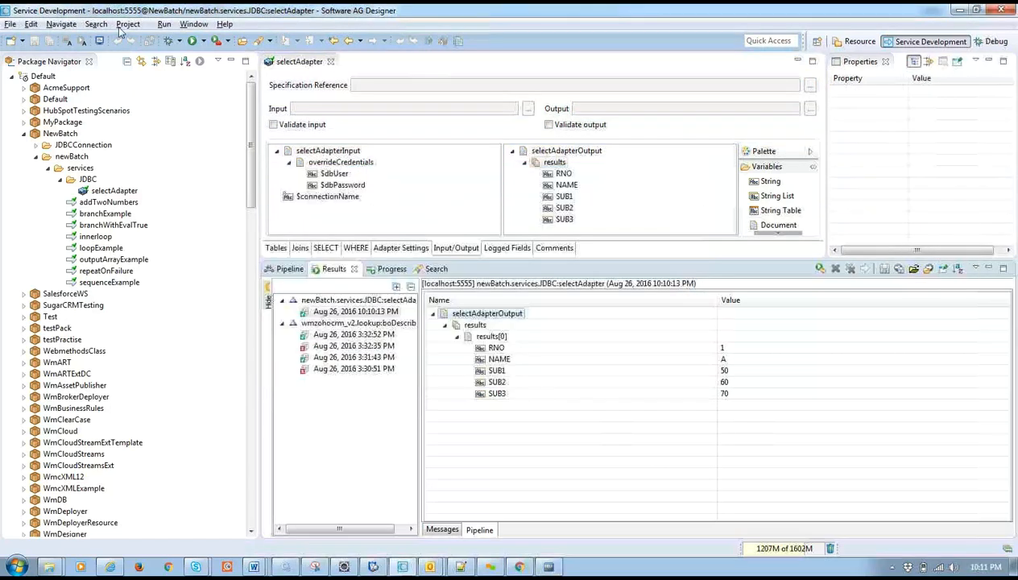
left_click(193, 41)
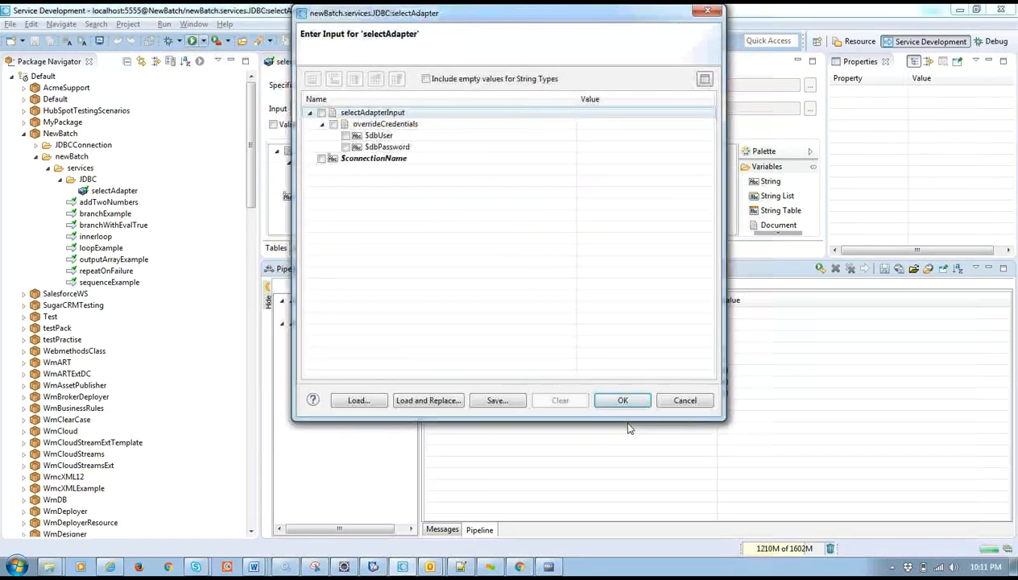
left_click(621, 401)
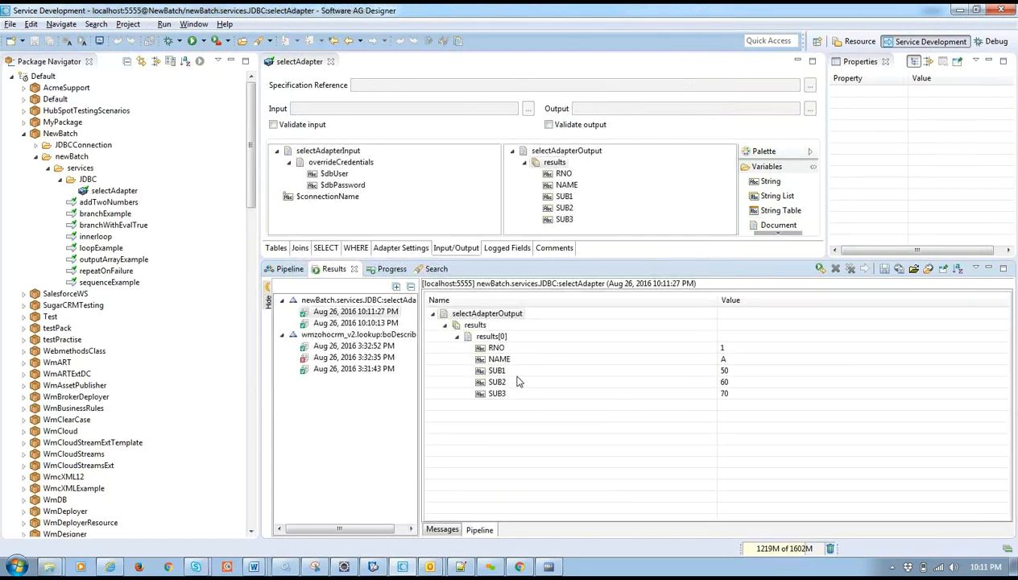
Step: Commit the inserted student row in the SQL Command Line and run selectAdapter again in Software AG Designer with empty inputs
key("alt+Tab")
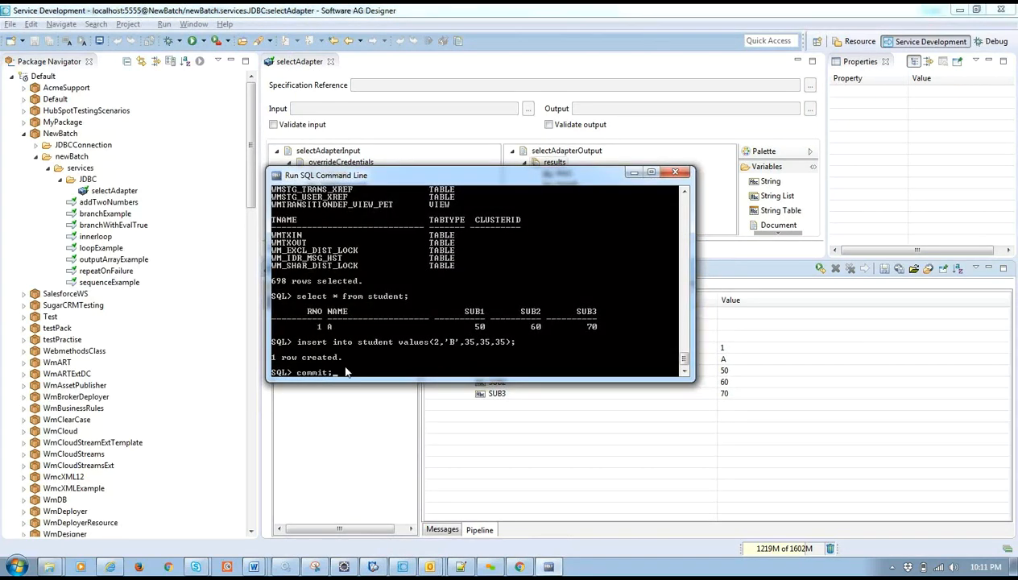
key("Return")
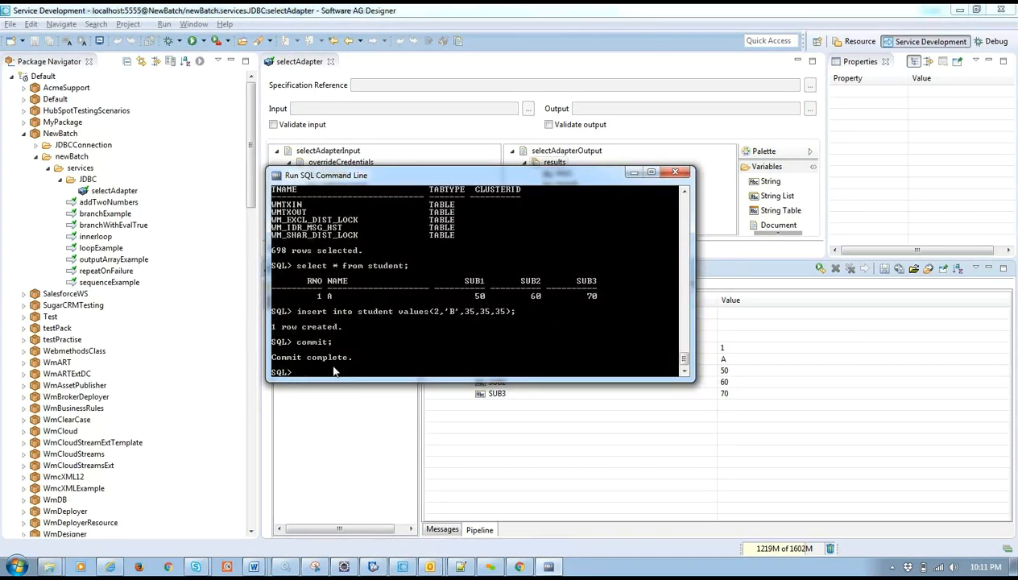
key("alt+Tab")
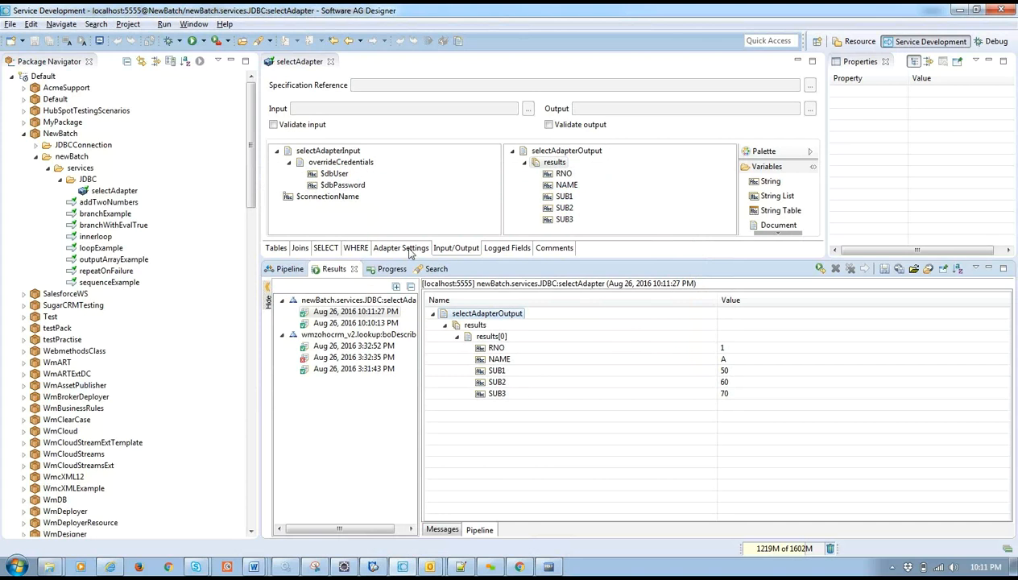
left_click(192, 41)
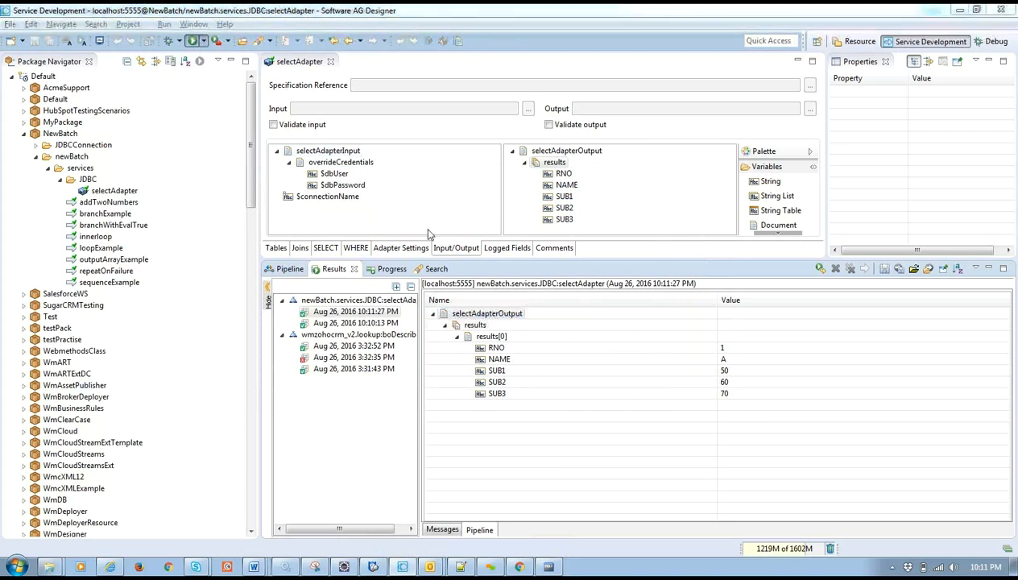
left_click(633, 407)
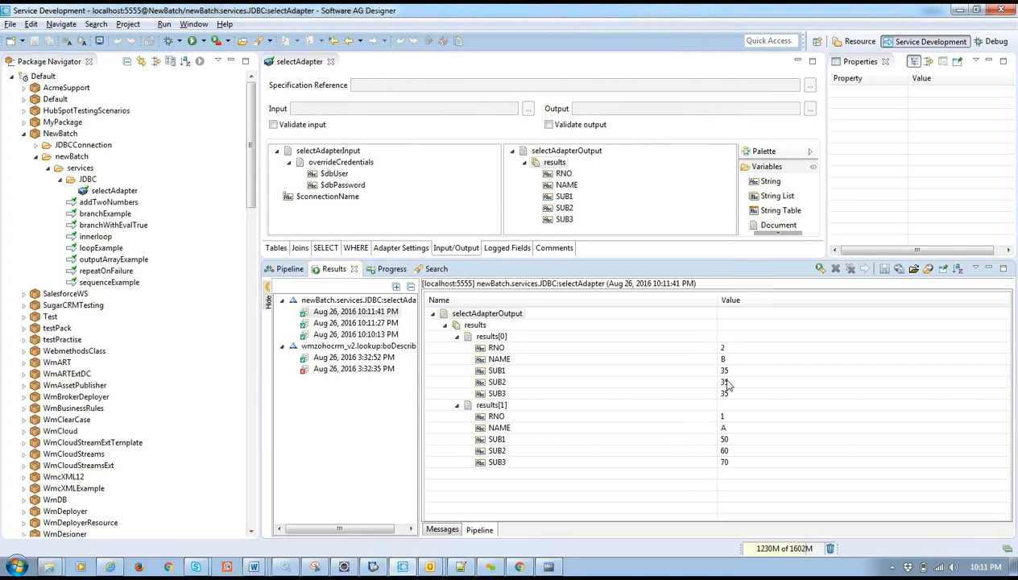
key("alt+Tab")
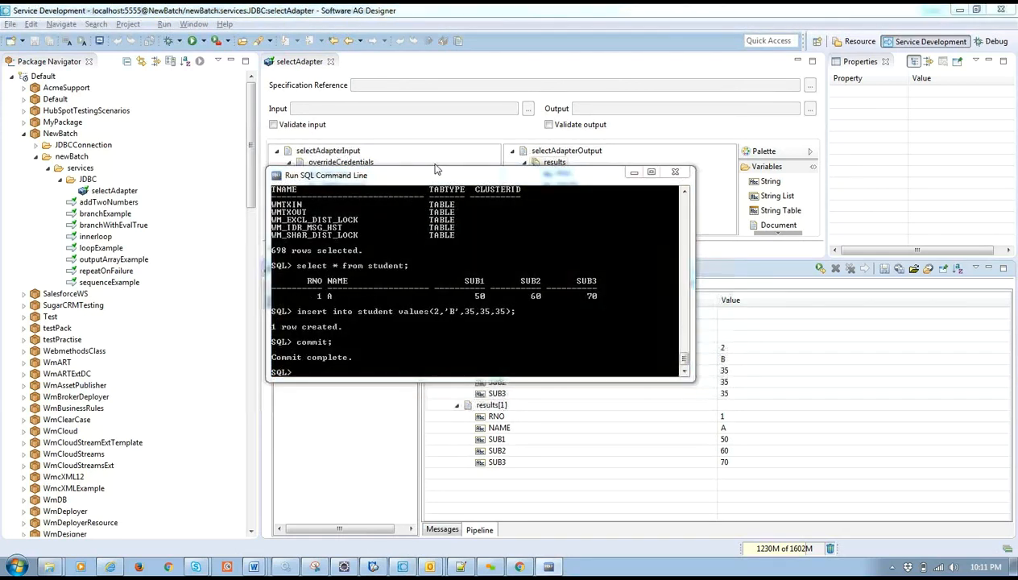
left_click(722, 200)
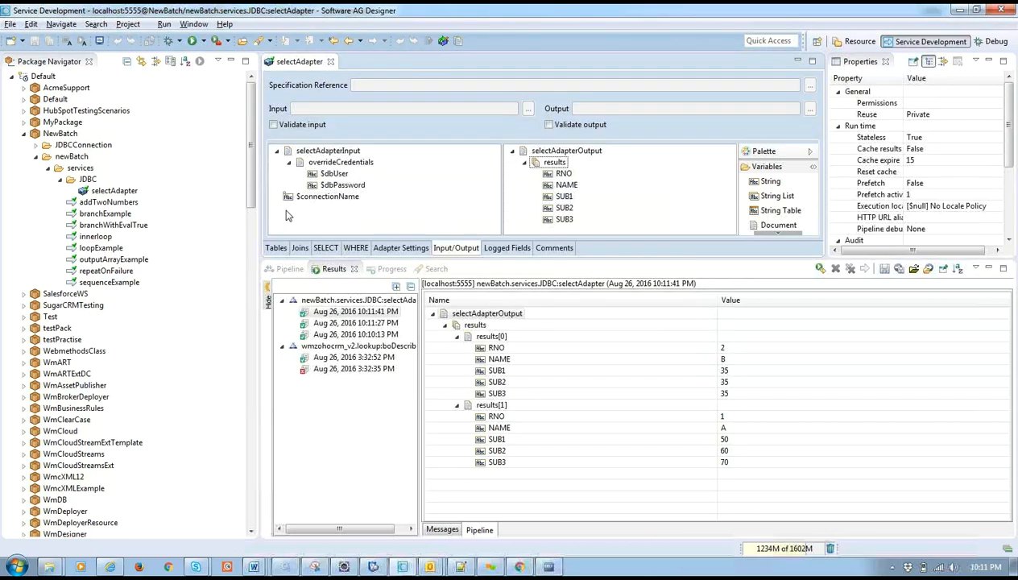
Step: Delete all column rows, from t1.RNO to t1.SUB3, from the adapter's SELECT configuration
left_click(333, 250)
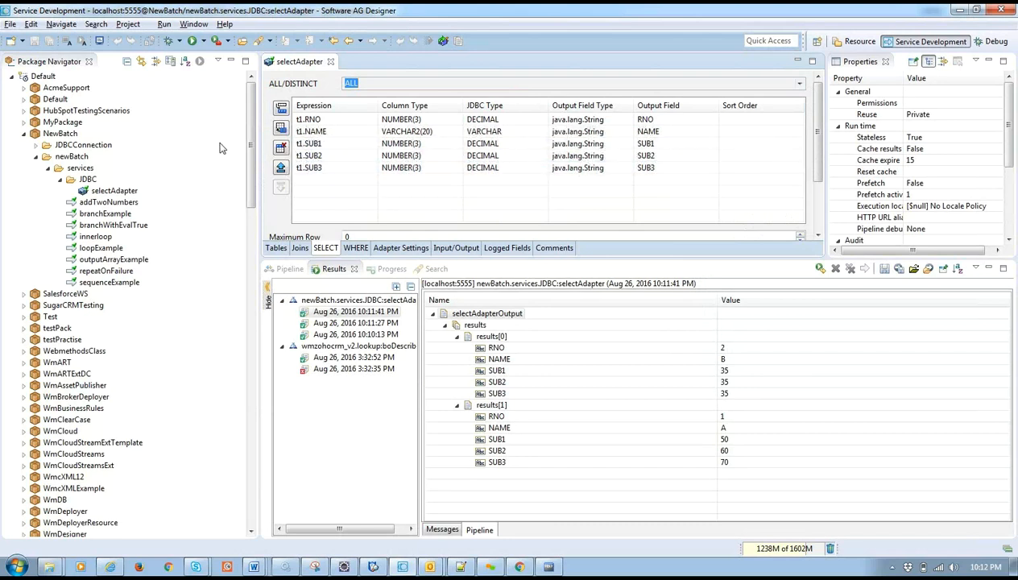
left_click(285, 152)
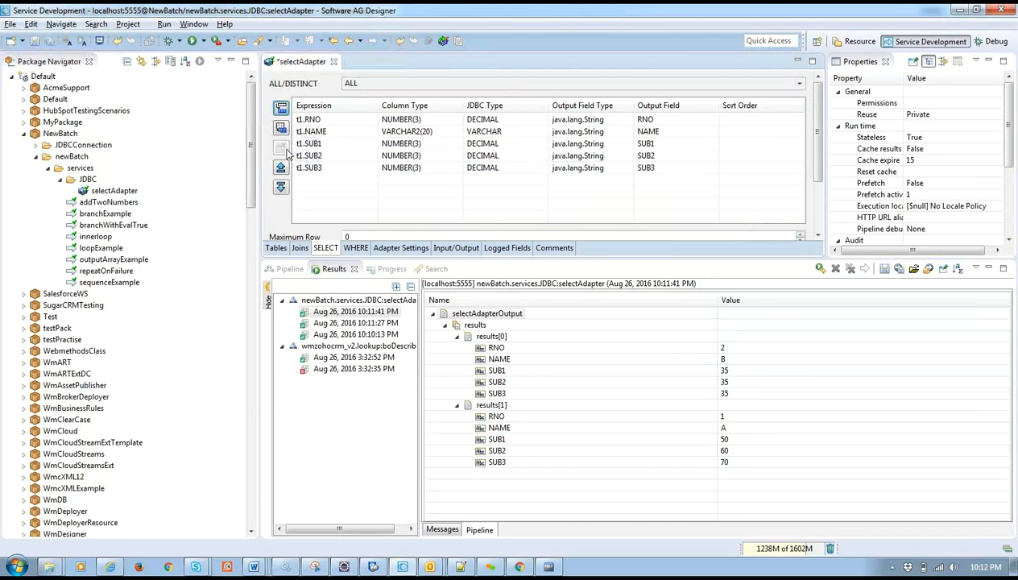
left_click(308, 143)
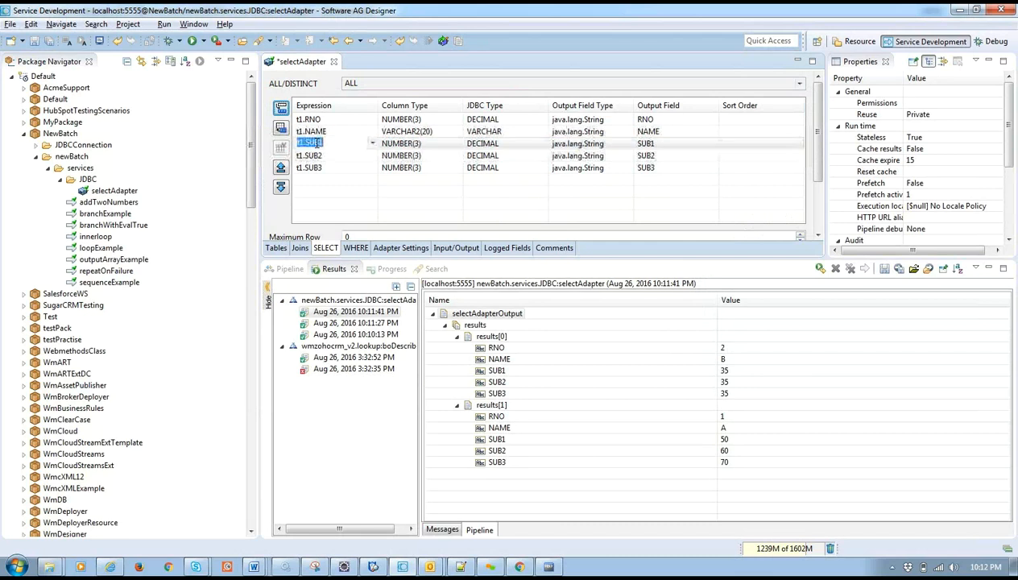
left_click(280, 148)
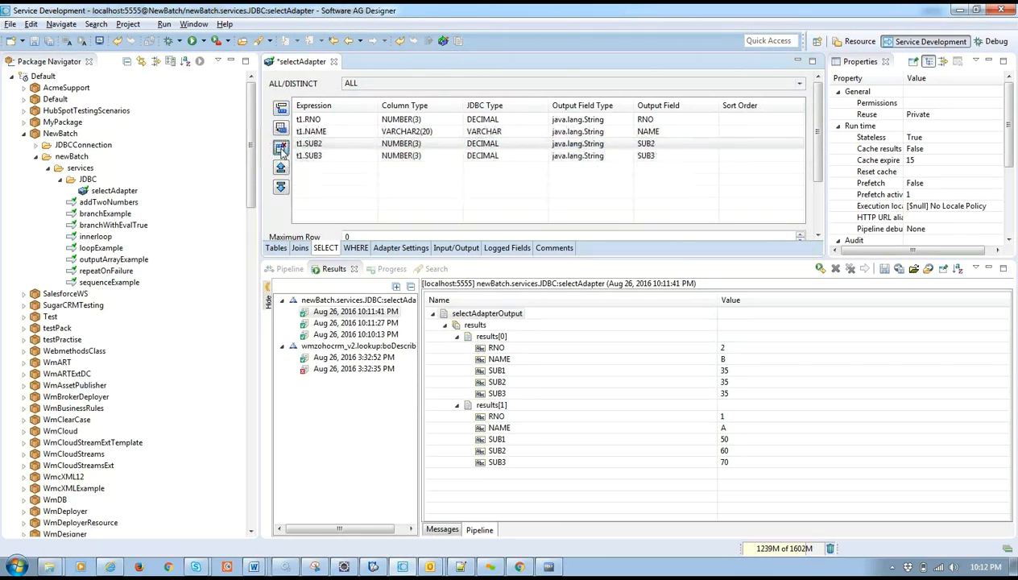
left_click(280, 148)
left_click(280, 148)
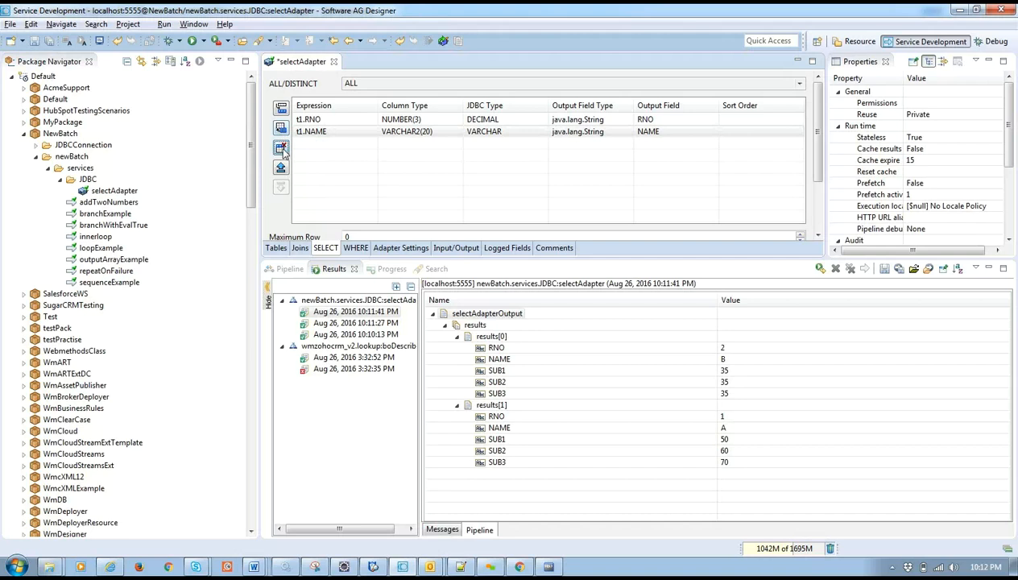
left_click(281, 149)
left_click(281, 150)
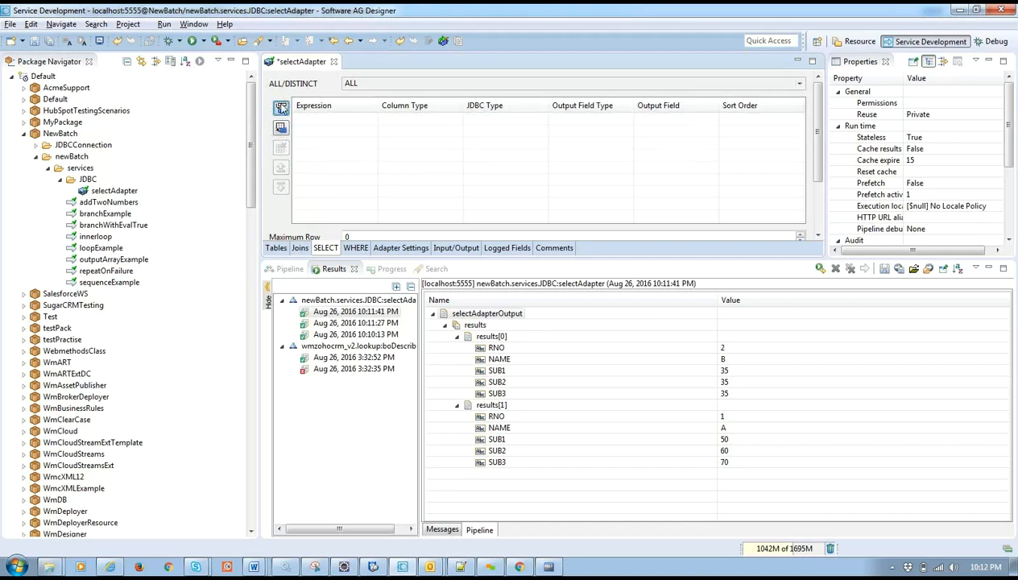
Step: Insert three rows into the SELECT configuration for the columns t1.RNO, t1.NAME and t1.SUB1
left_click(281, 107)
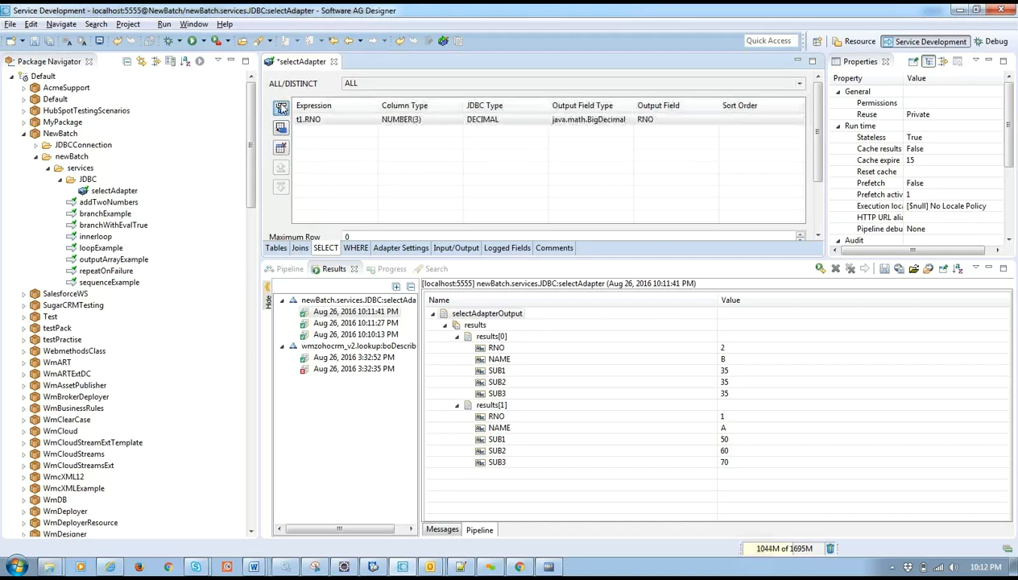
left_click(281, 107)
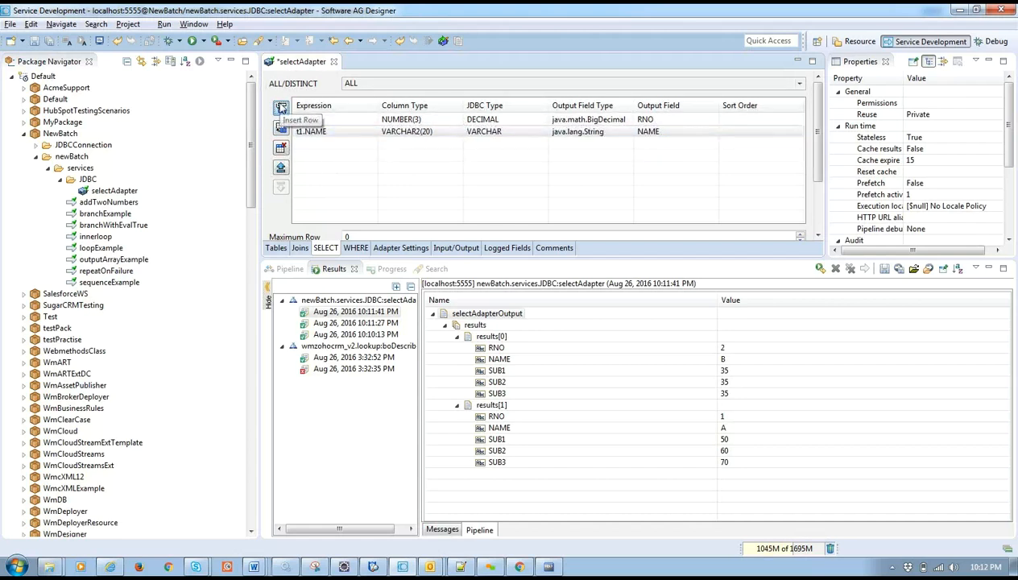
left_click(281, 108)
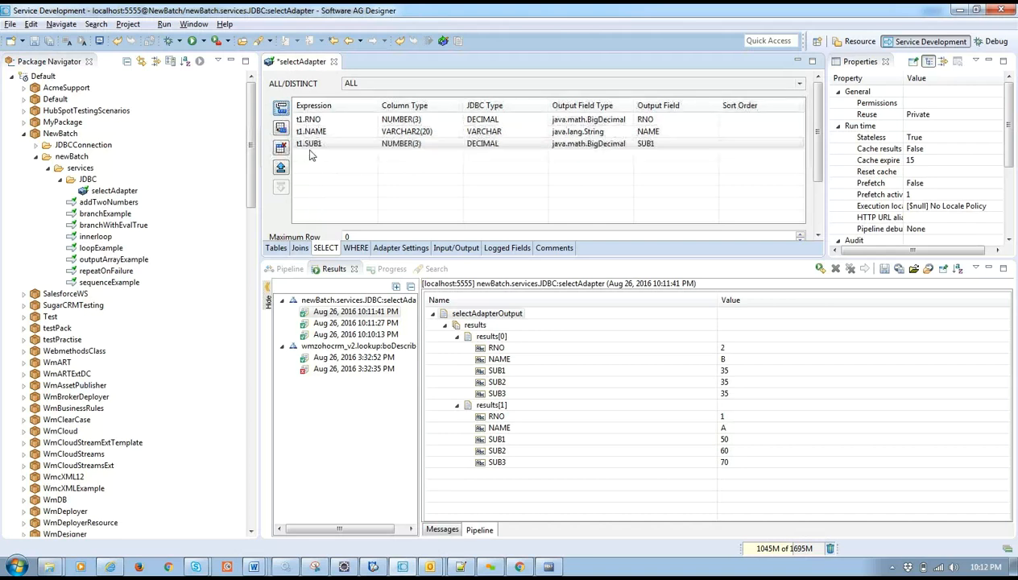
Step: Change the third SELECT row's expression to t1.SUB3 and its output field to SUB3
left_click(313, 148)
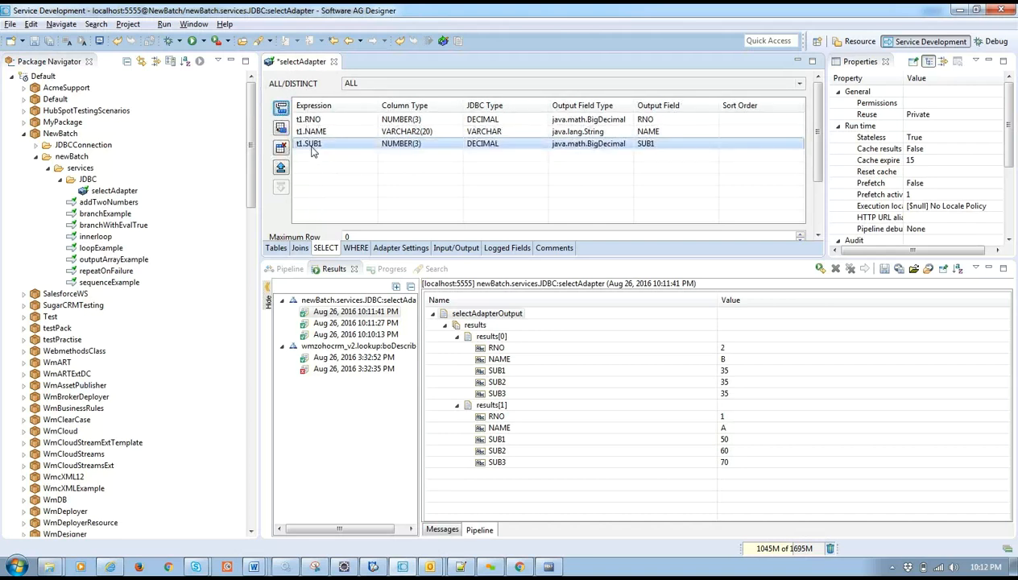
left_click(335, 147)
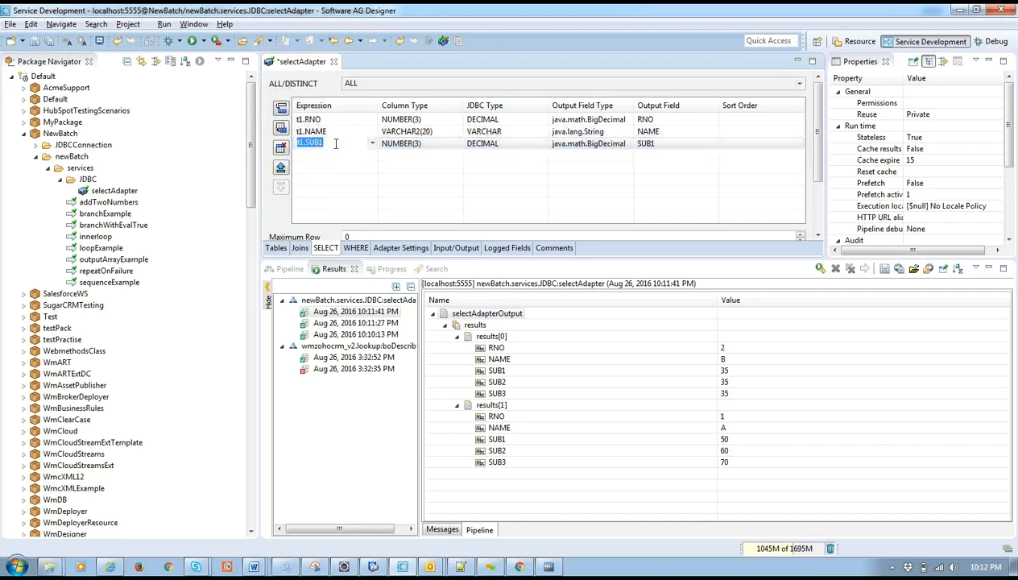
left_click(372, 144)
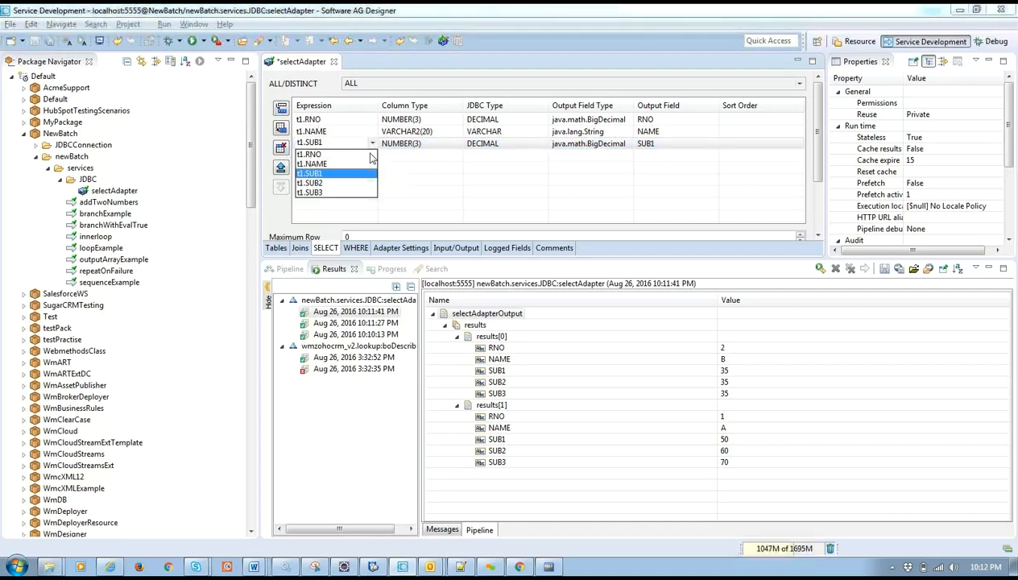
left_click(323, 193)
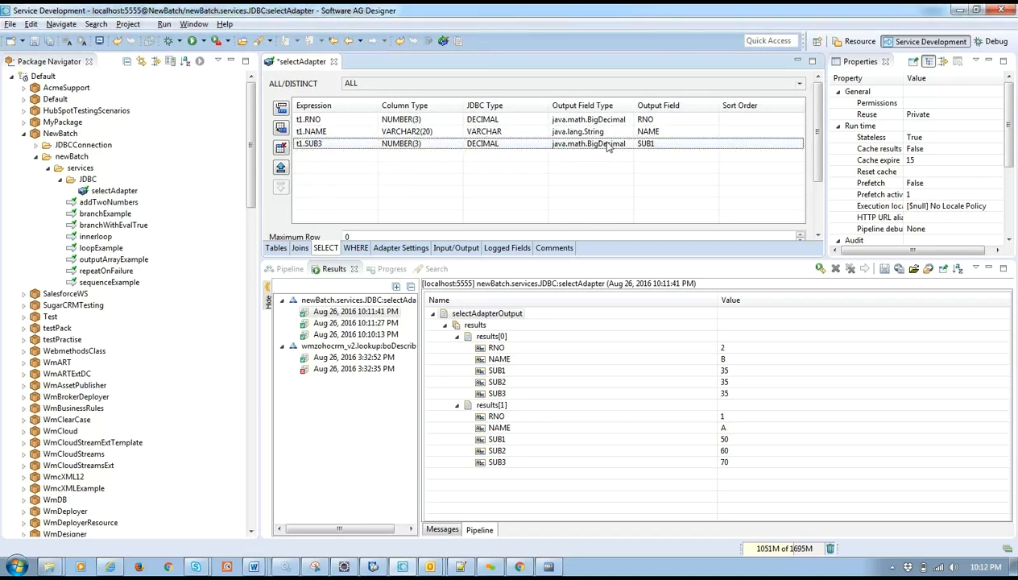
left_click(647, 143)
left_click(656, 142)
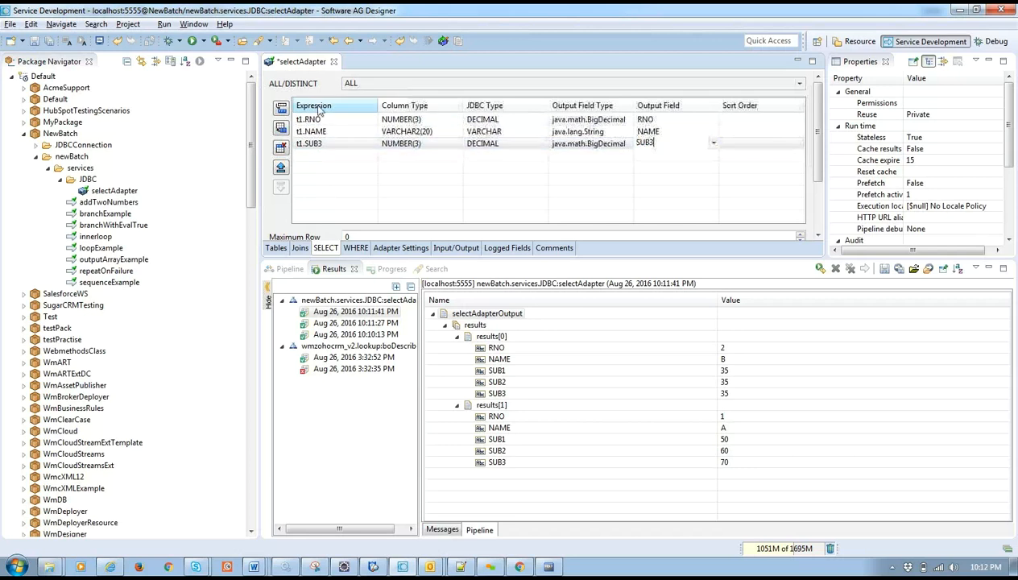
Step: Rename the SELECT output fields for t1.RNO, t1.NAME and t1.SUB3 as RollNumber, StudentName and Mathematics
left_click(644, 118)
left_click(644, 118)
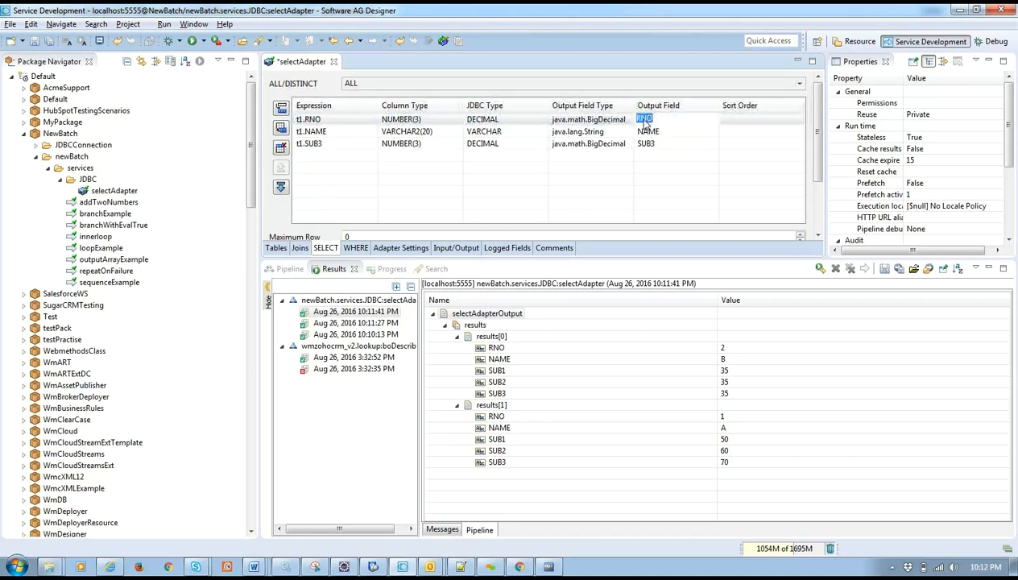
type("RollNumber")
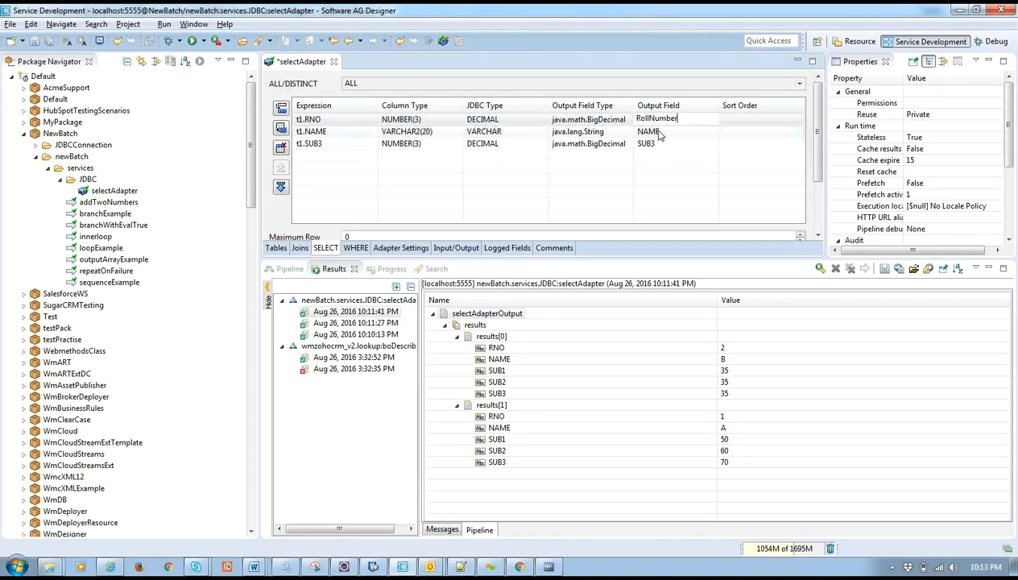
left_click(657, 132)
type("S")
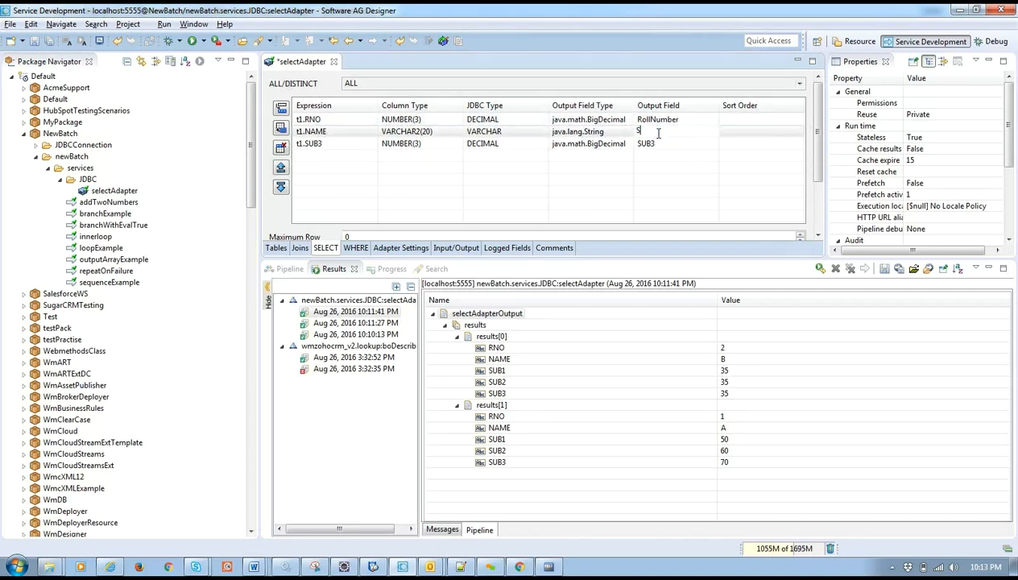
type("tudentName")
left_click(649, 143)
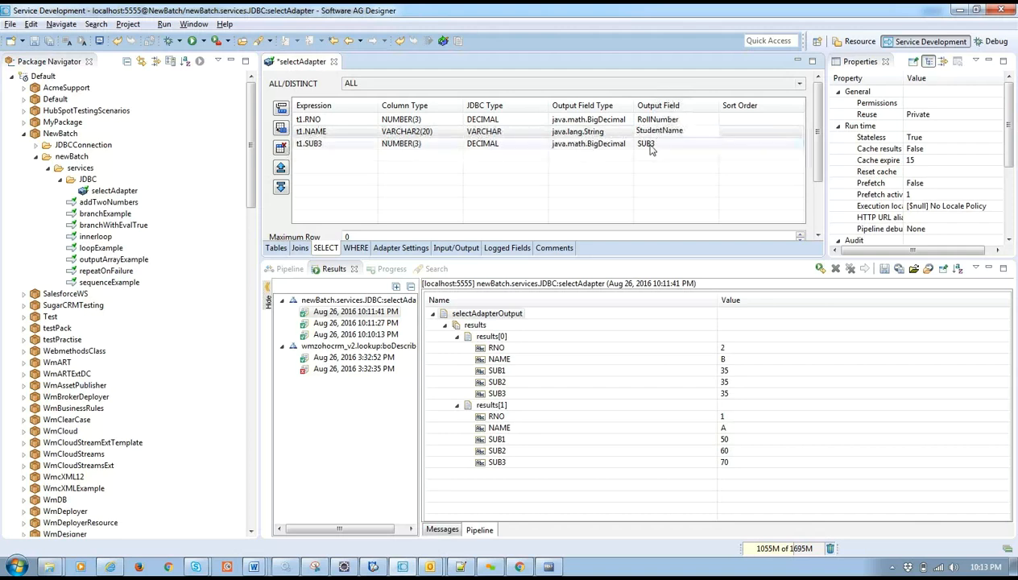
type("Mathematics")
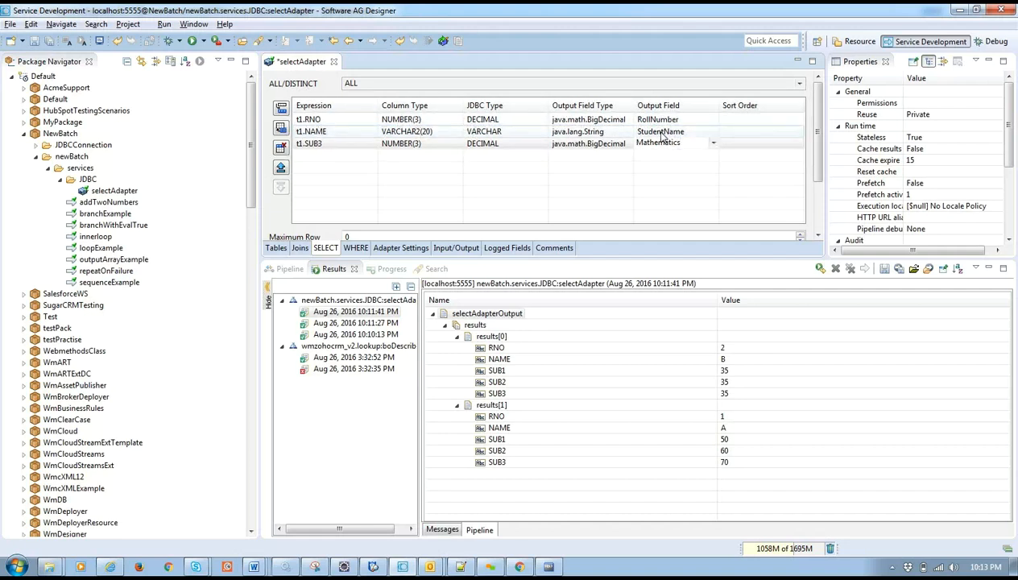
left_click(784, 118)
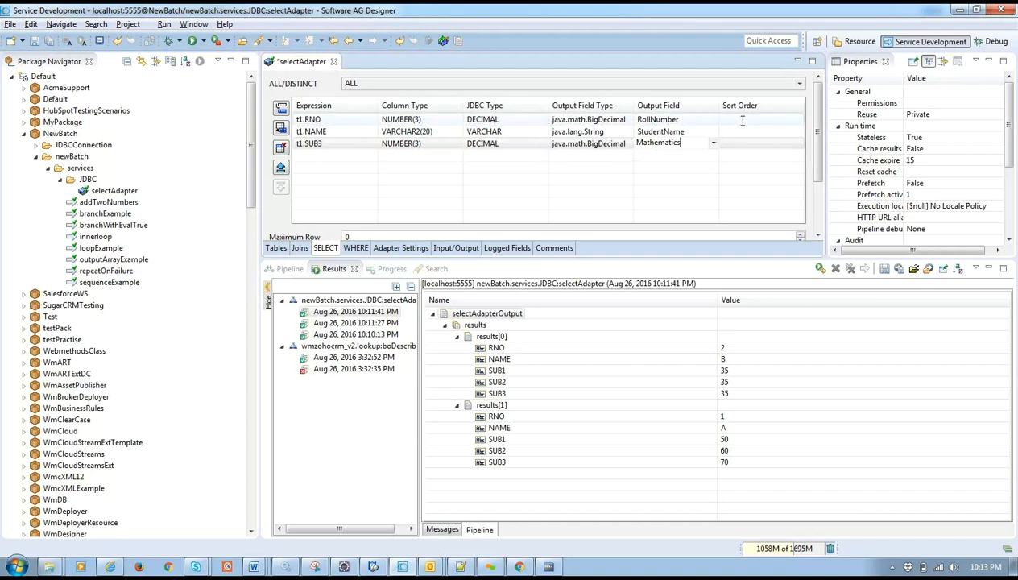
left_click(784, 119)
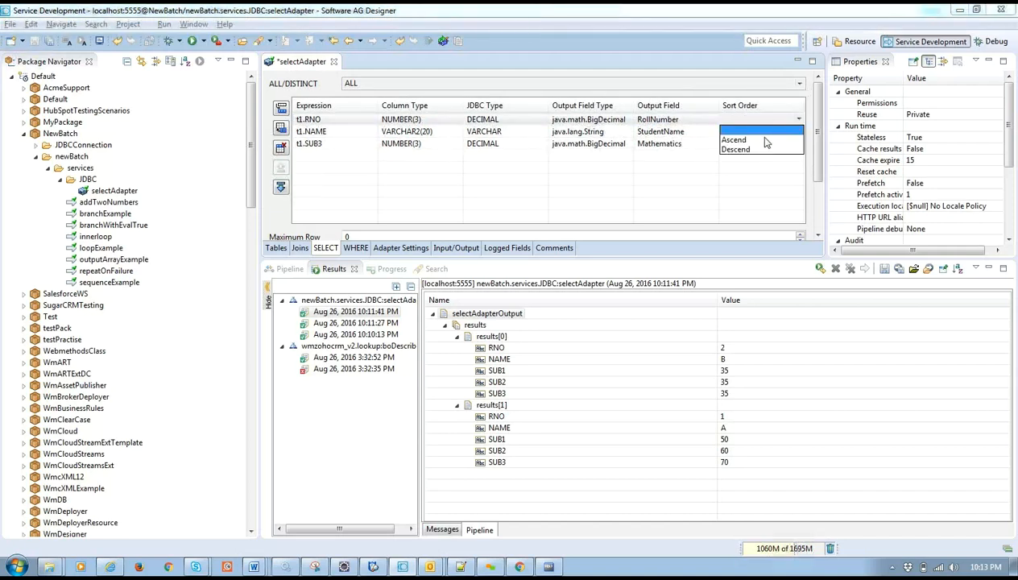
left_click(680, 169)
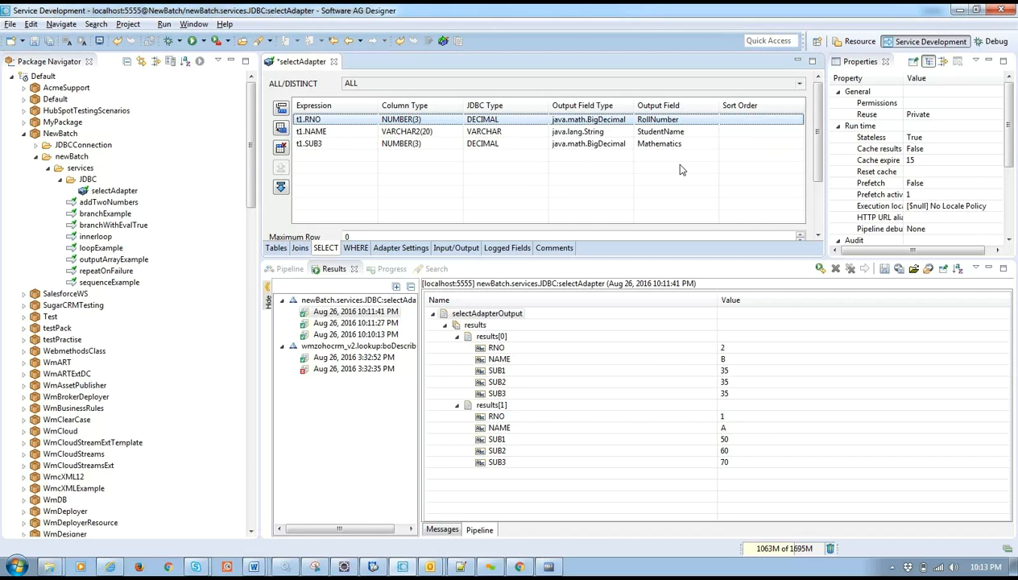
Step: Insert a WHERE condition that compares column t1.RNO with an input parameter using the = operator and the ? input field
left_click(353, 250)
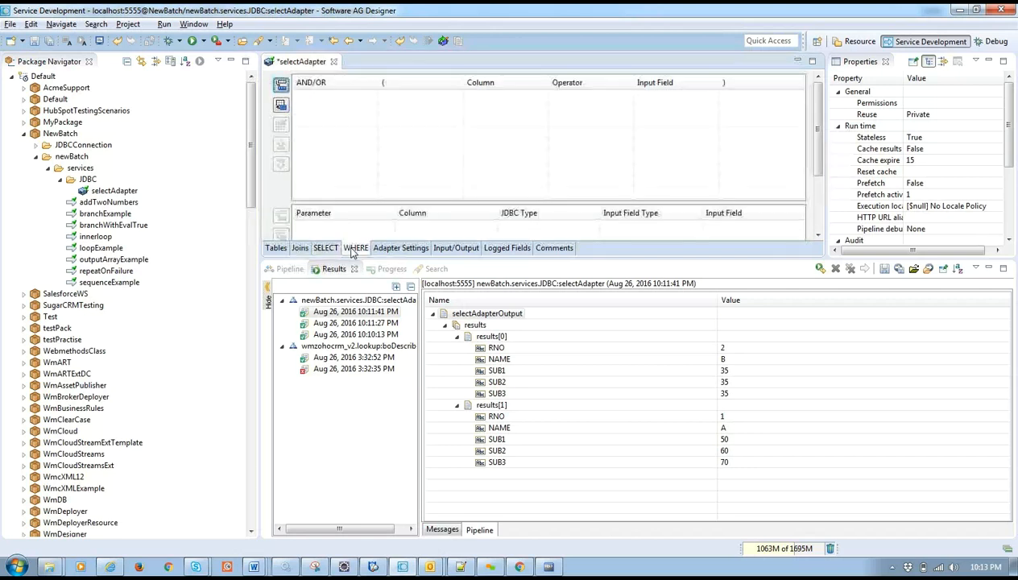
left_click(281, 86)
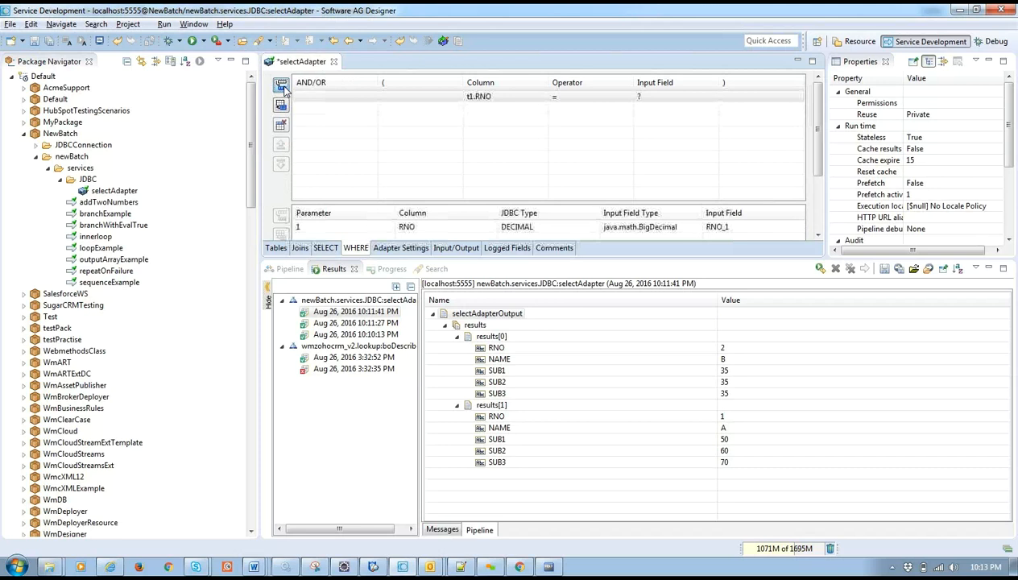
left_click(488, 99)
left_click(488, 99)
left_click(543, 97)
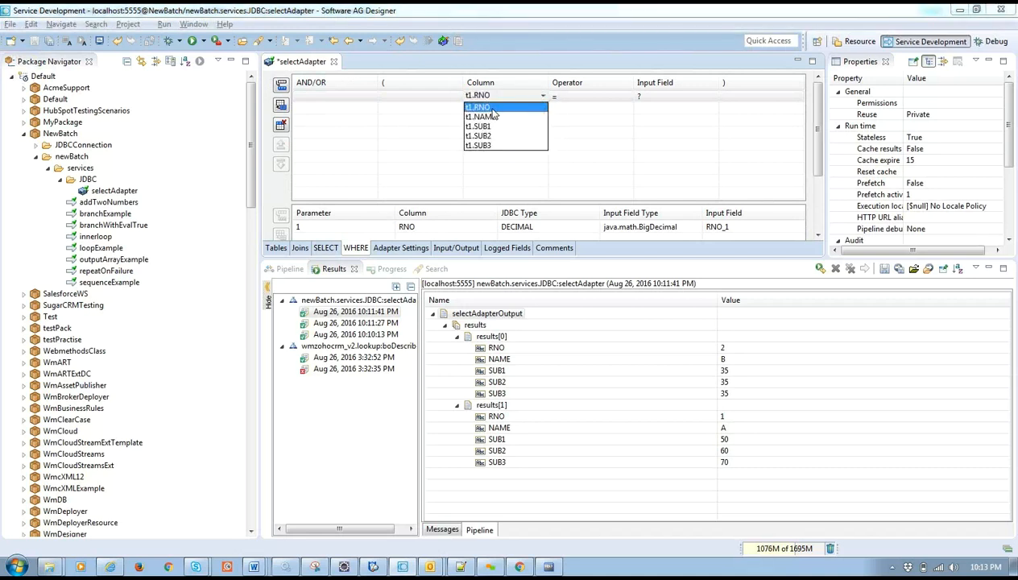
left_click(492, 110)
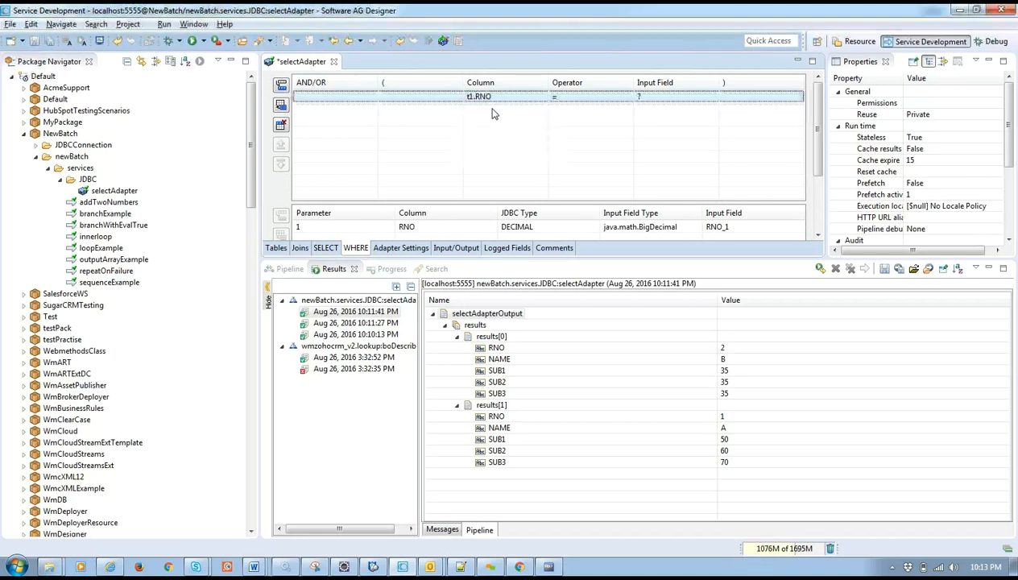
left_click(563, 97)
left_click(627, 98)
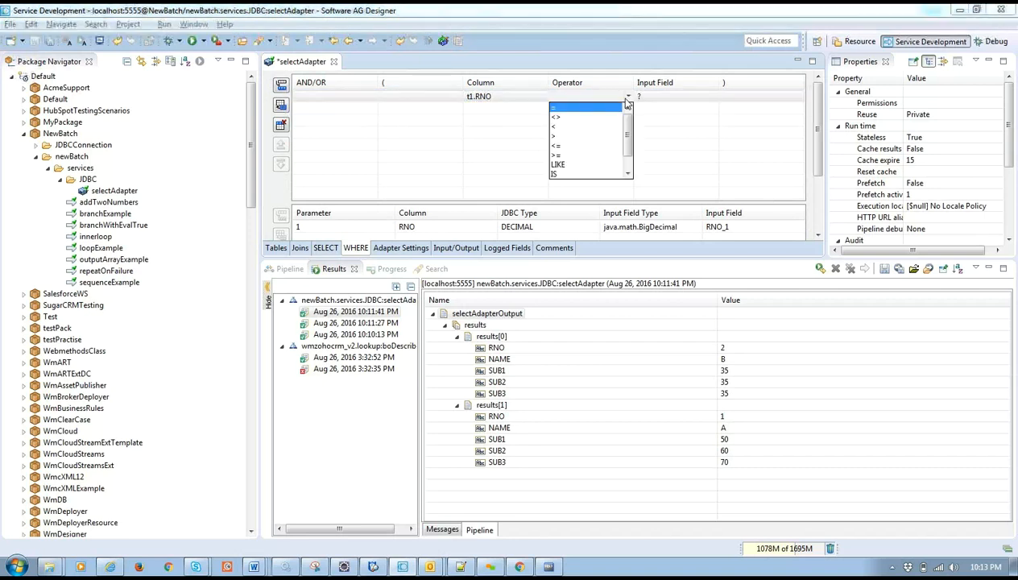
mouse_move(628, 125)
left_mouse_down()
mouse_move(628, 139)
mouse_move(628, 120)
left_mouse_up()
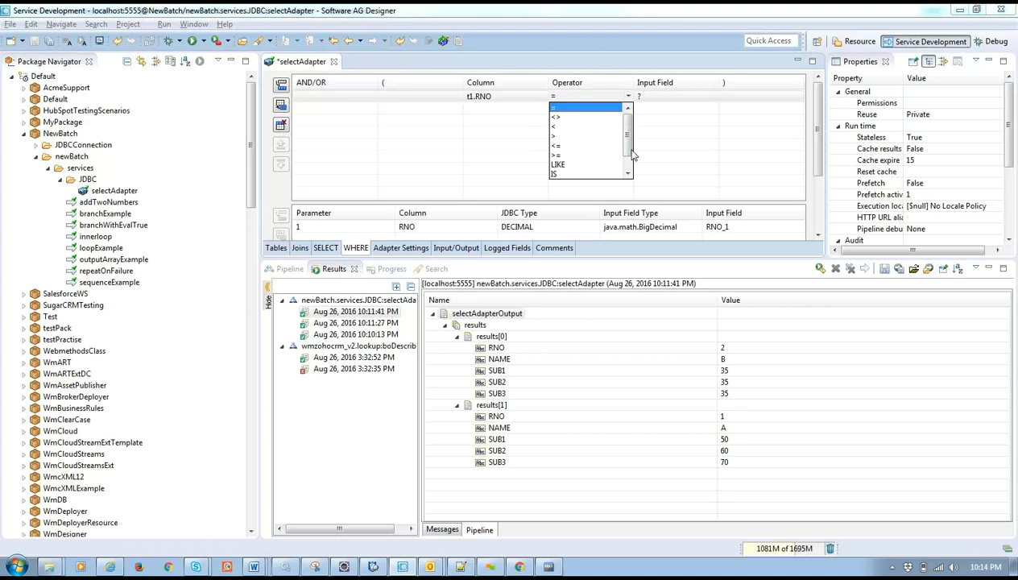
mouse_move(630, 145)
left_mouse_down()
mouse_move(632, 166)
mouse_move(626, 132)
left_mouse_up()
left_click_drag(626, 145, 618, 110)
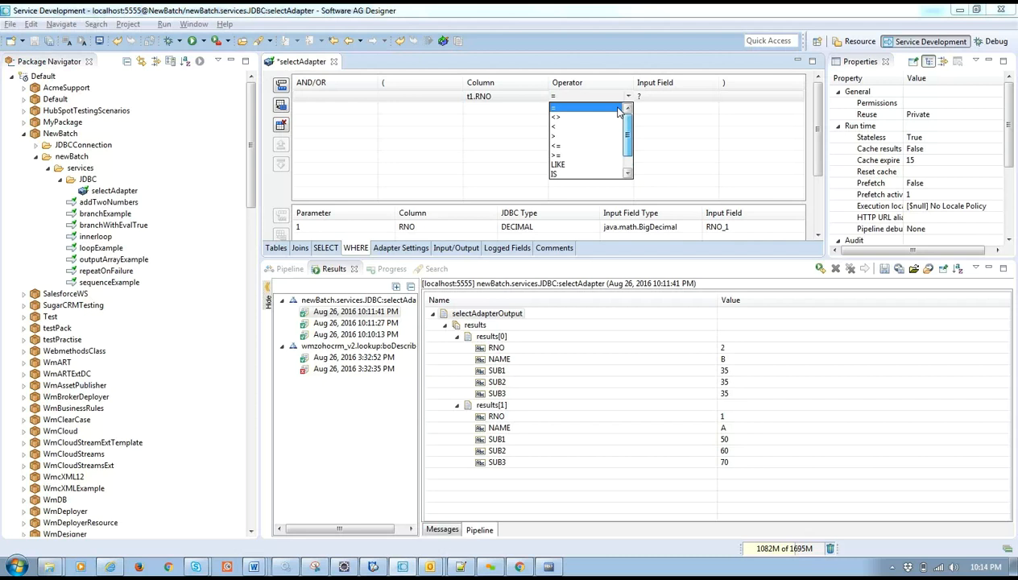
left_click(597, 109)
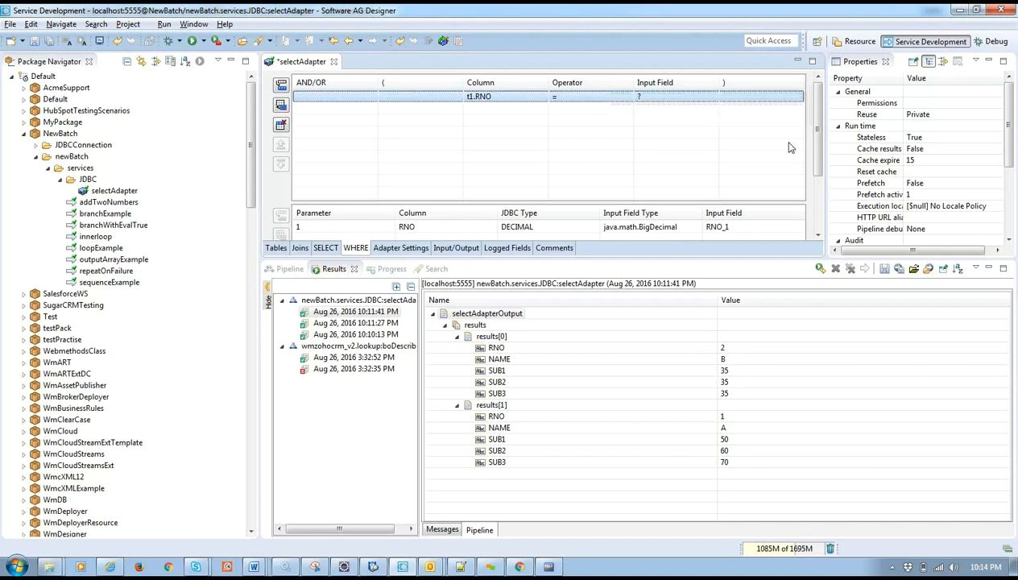
Step: Rename the WHERE parameter's input field for column RNO as rollNumber and return to the SELECT configuration
left_click_drag(815, 145, 815, 161)
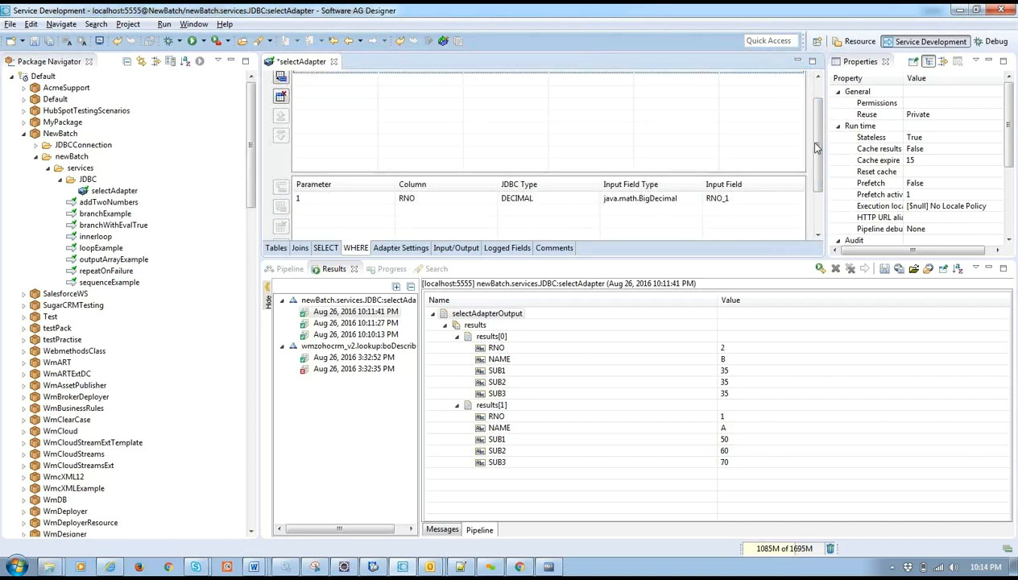
left_click_drag(817, 147, 816, 140)
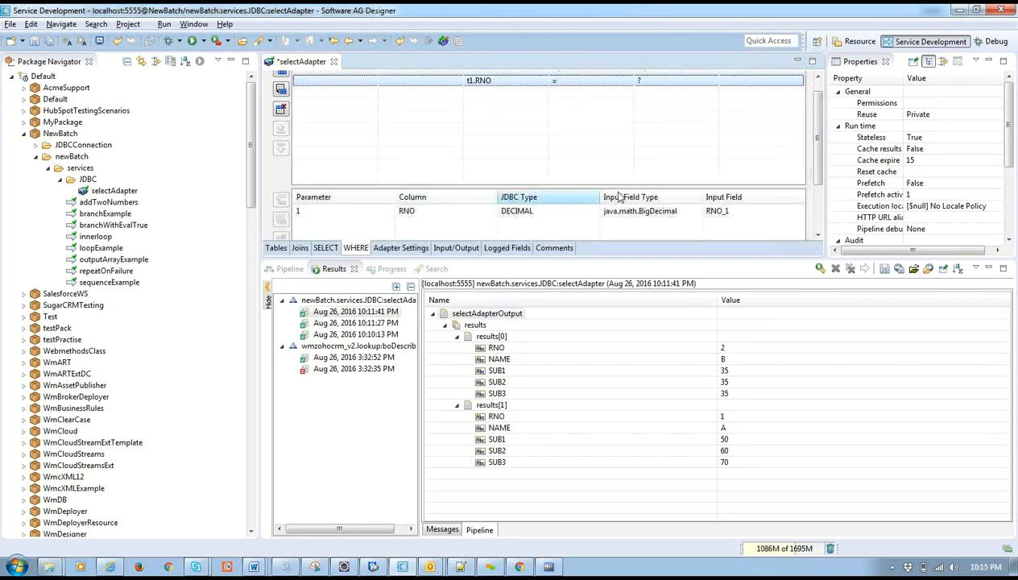
scroll(449, 212, "down", 2)
left_click(429, 138)
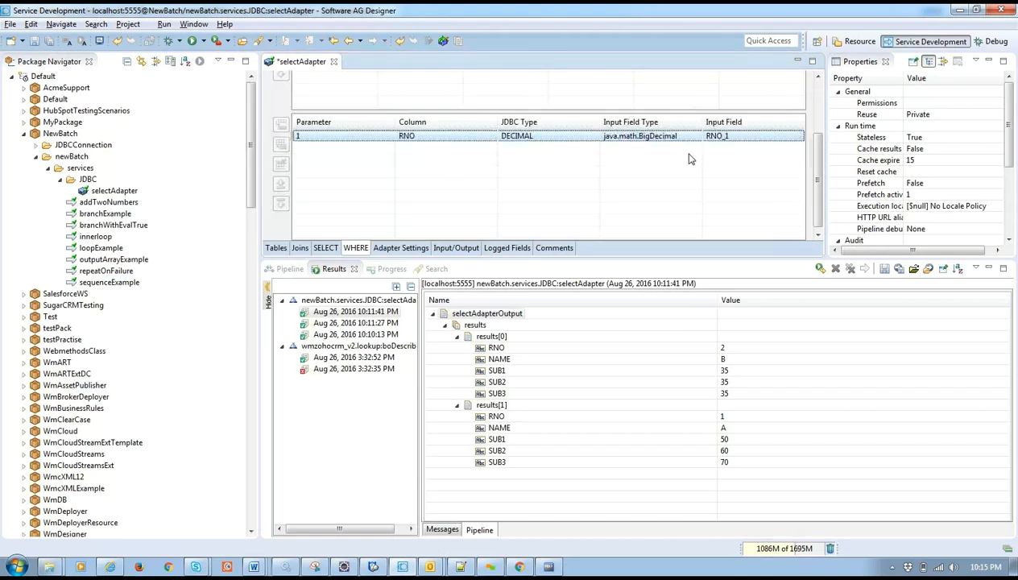
left_click(725, 137)
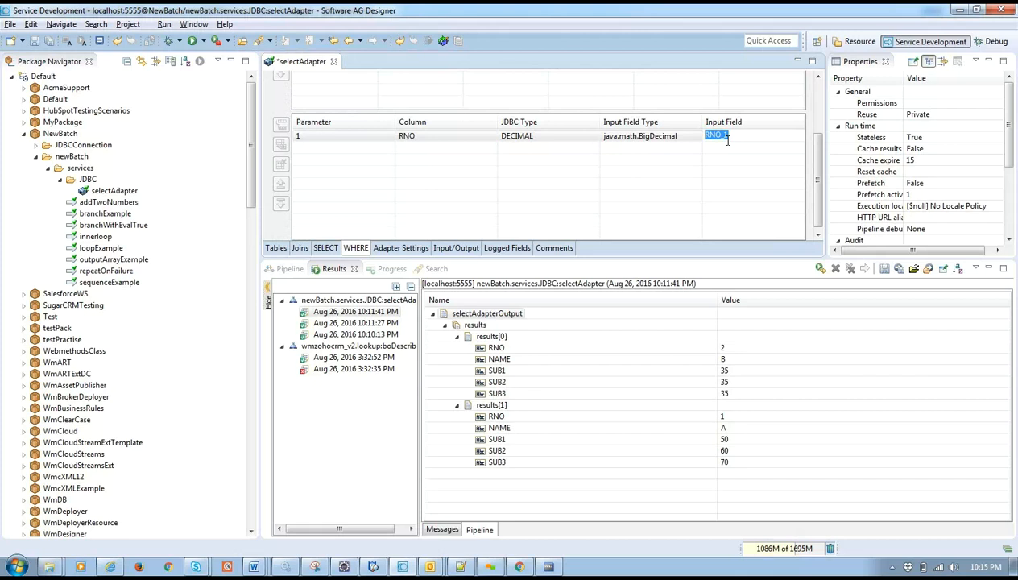
type("rollNumber")
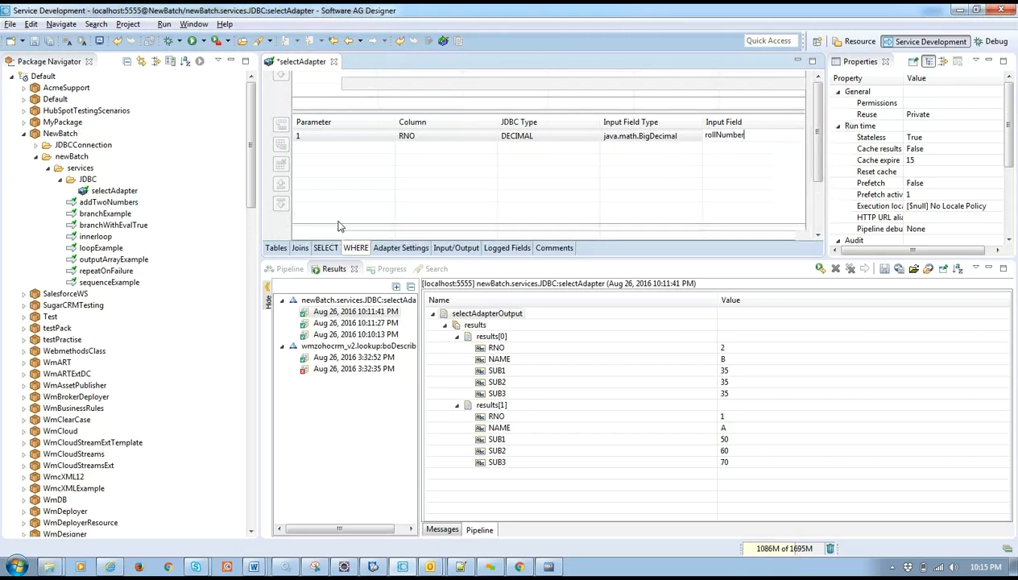
left_click(325, 248)
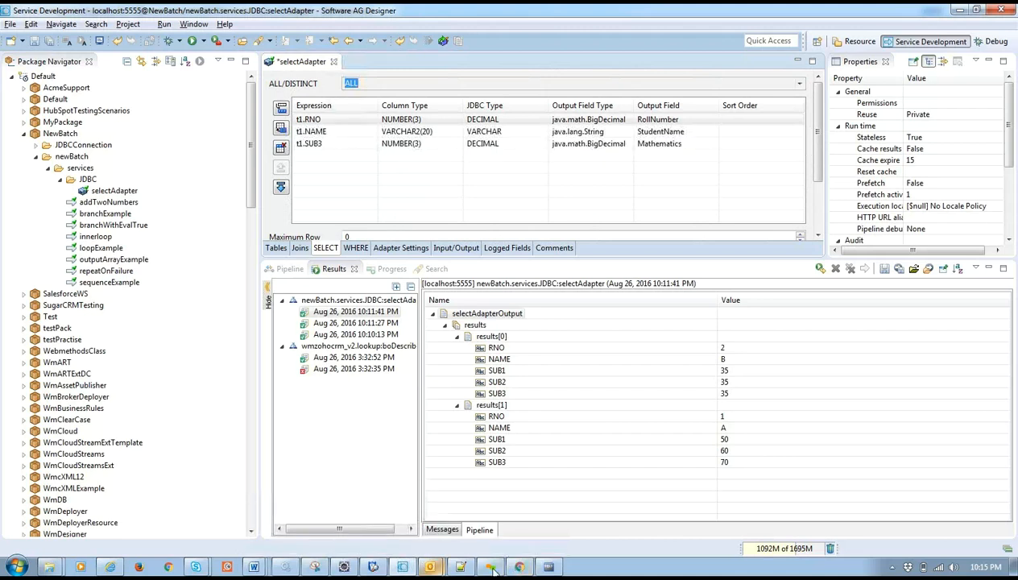
Step: Switch to the SQL Command Line and try to run the query "select rno,name,sub3 where rno=1;"
left_click(547, 566)
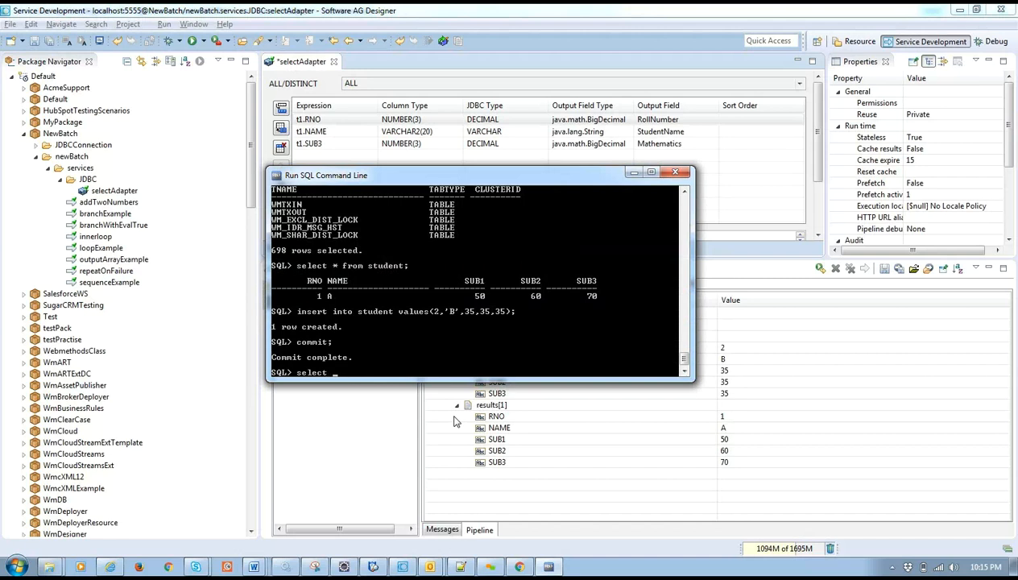
key("BackSpace")
key("BackSpace")
type("rno,name,sub3 where rno=1;")
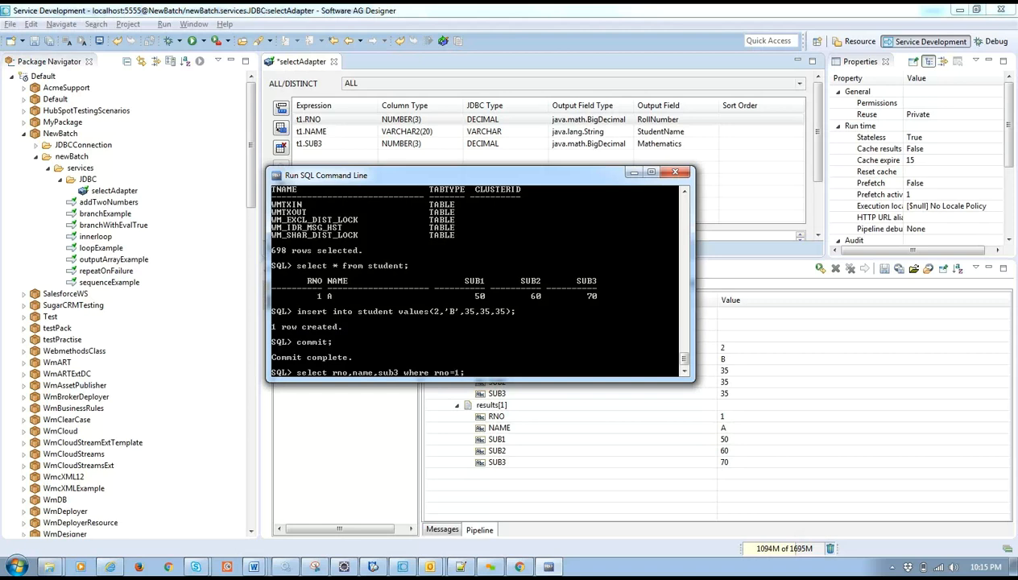
key("Return")
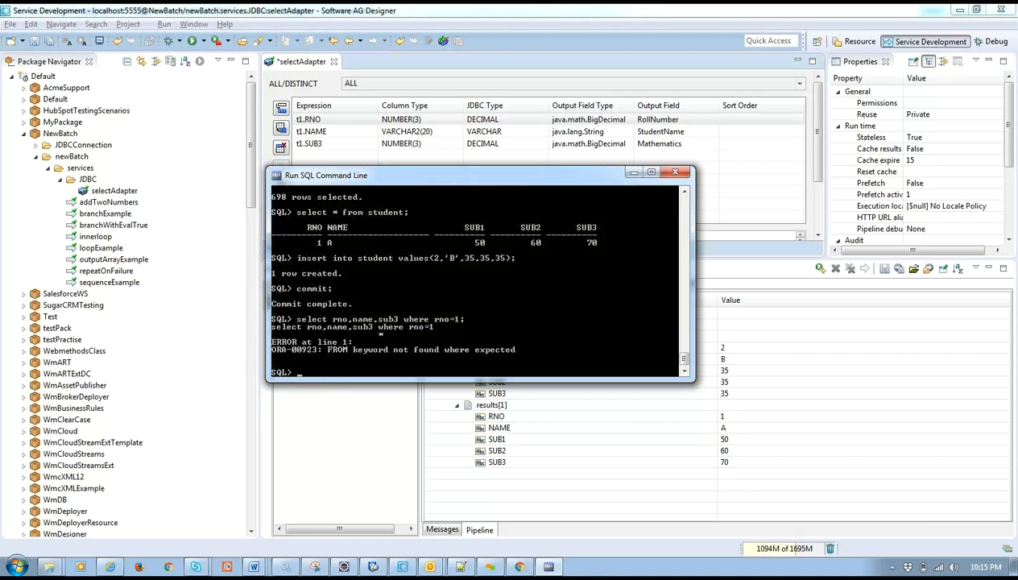
Step: Correct the previous query to "select rno,name,sub3 from student where rno=1;" and run it
key("Up")
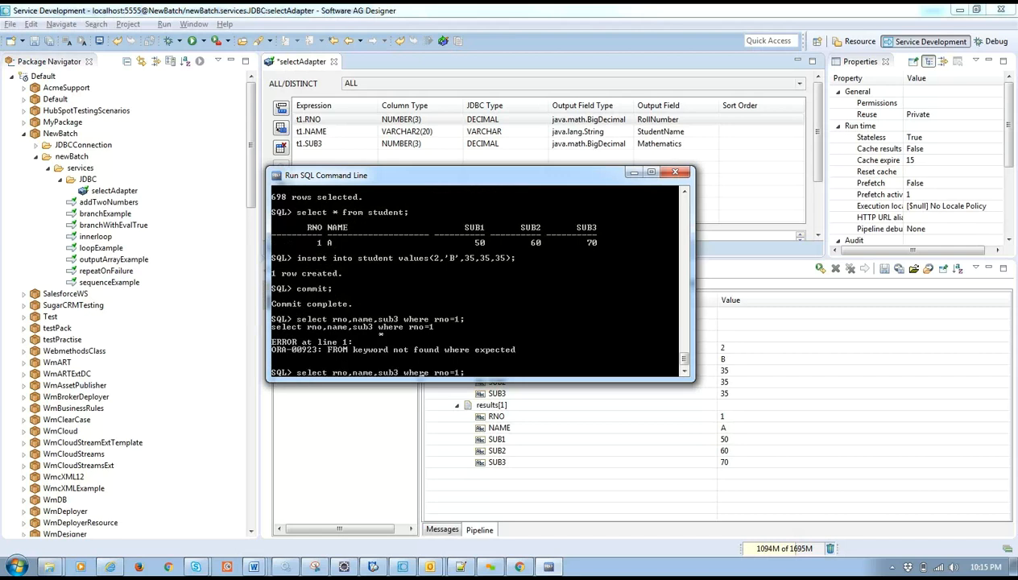
type("from student")
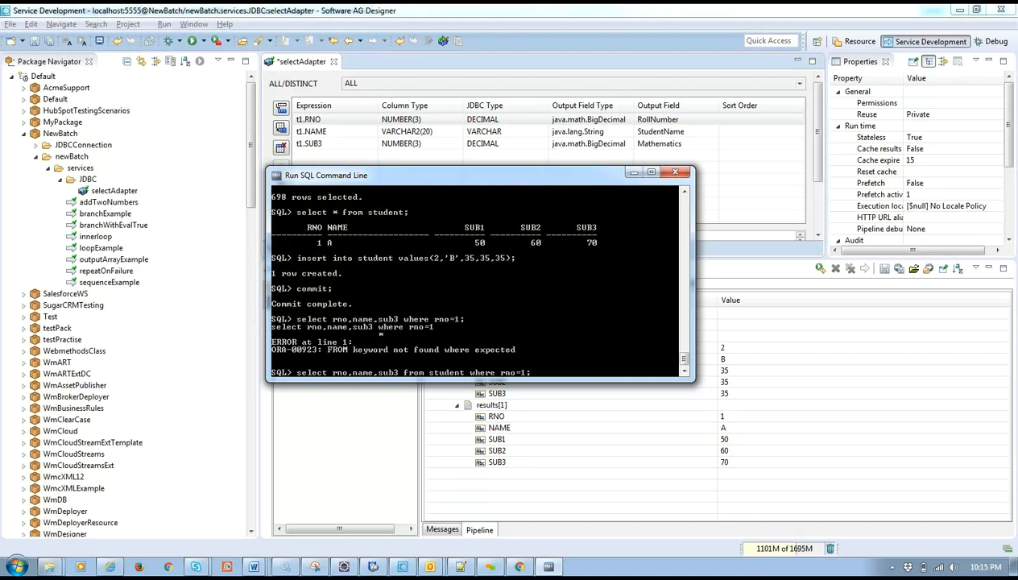
key("Return")
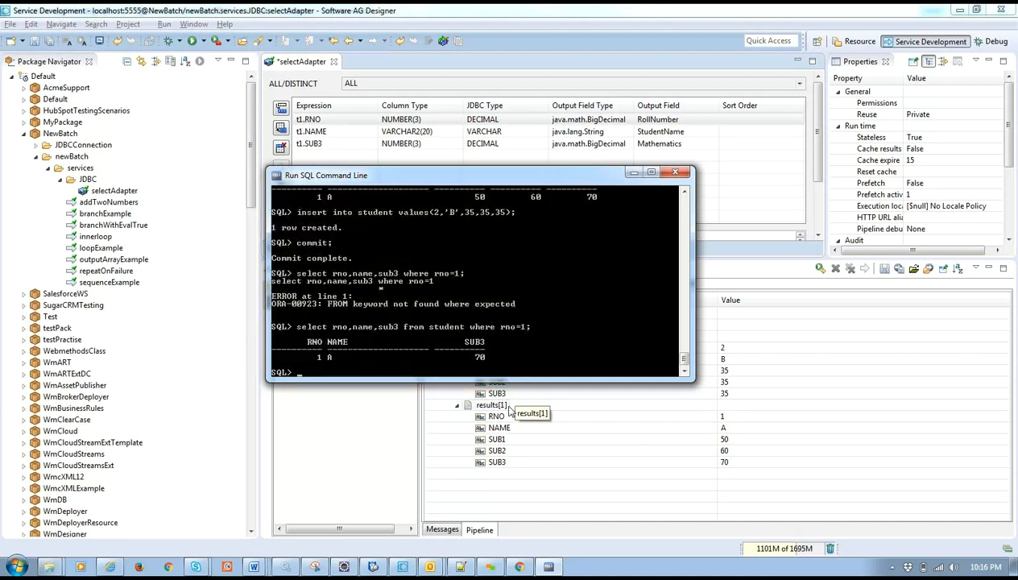
Step: Switch back to Software AG Designer and save the selectAdapter service
left_click(586, 161)
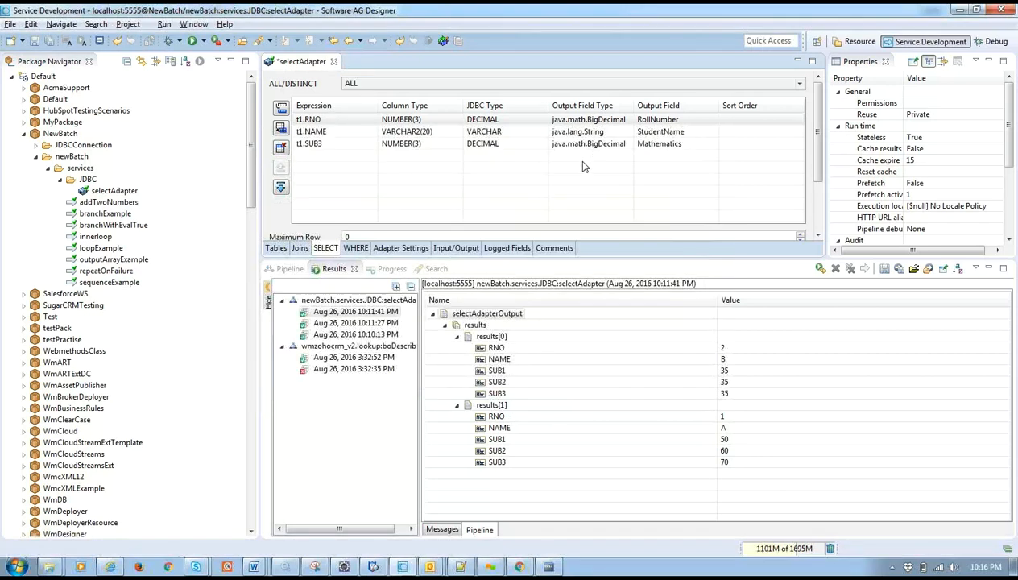
key("ctrl+s")
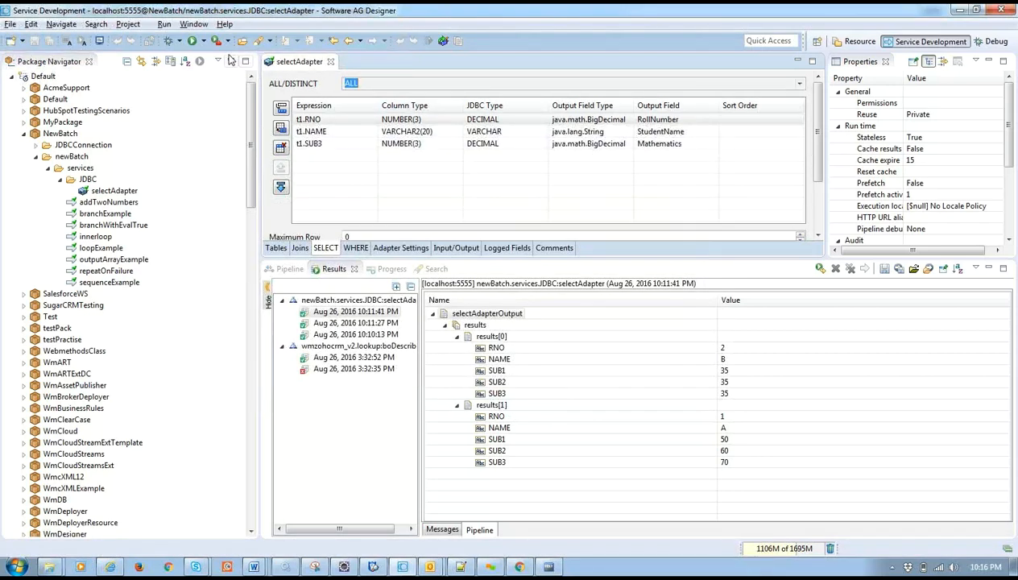
left_click(204, 42)
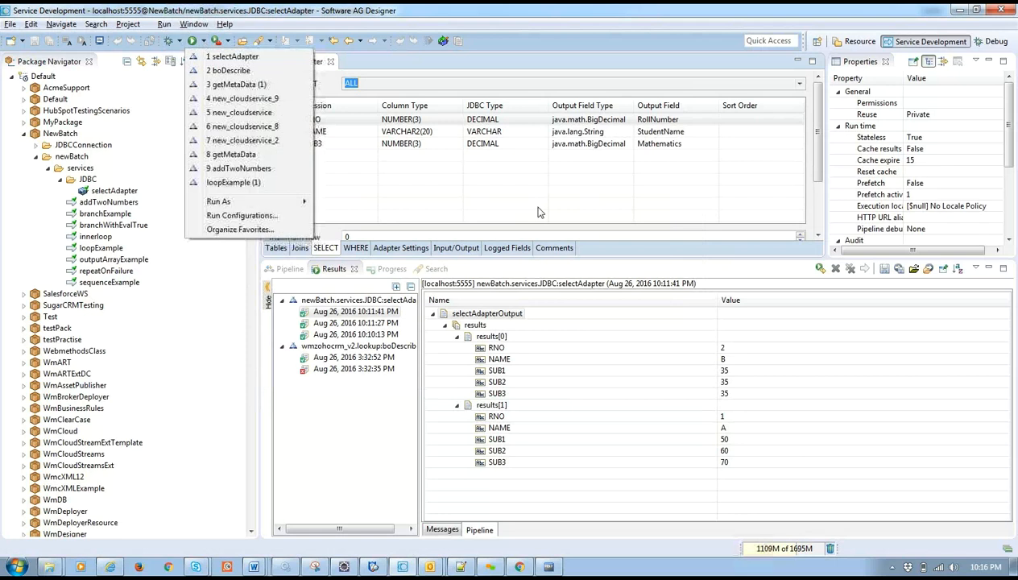
left_click(461, 249)
Step: Open the input and output signature of selectAdapter, expand selectAdapterInput and inspect the rollNumber field's properties
left_click(458, 248)
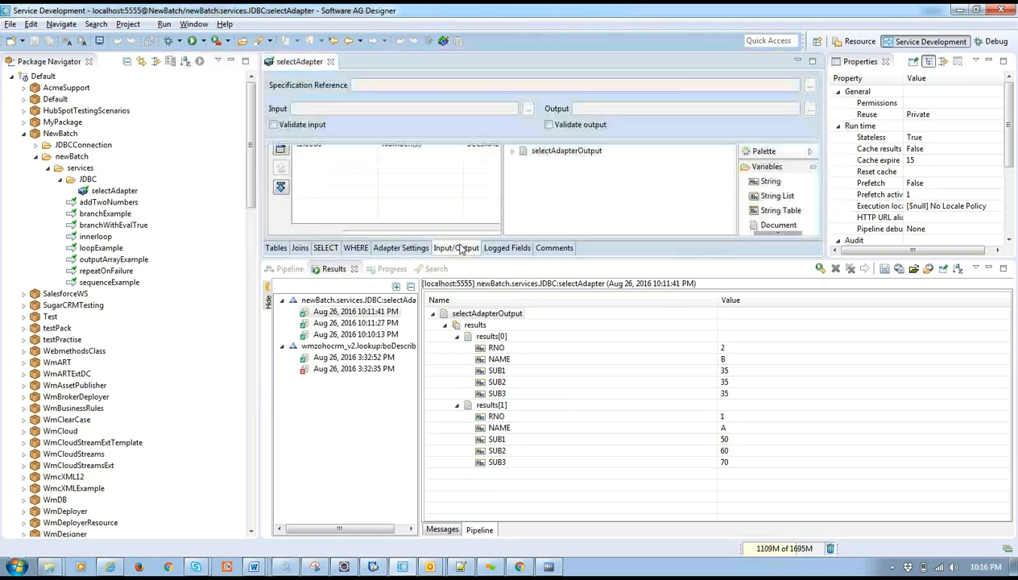
double_click(334, 152)
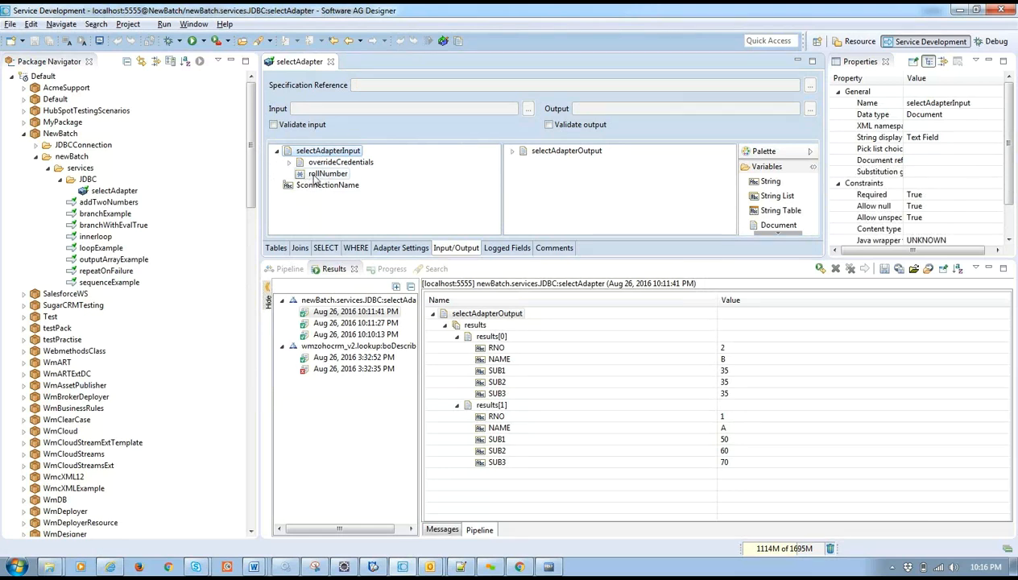
mouse_move(317, 177)
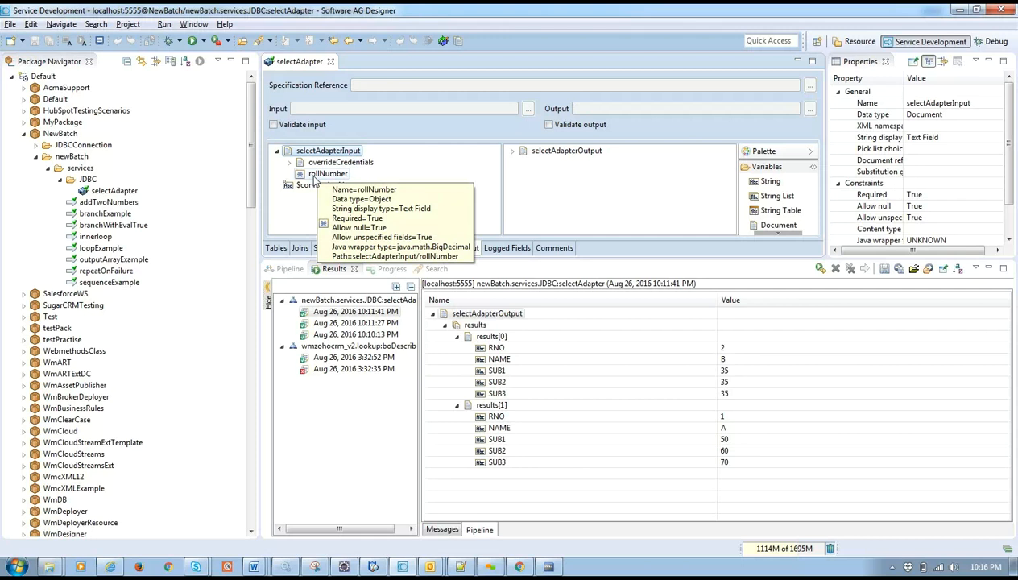
left_click(314, 177)
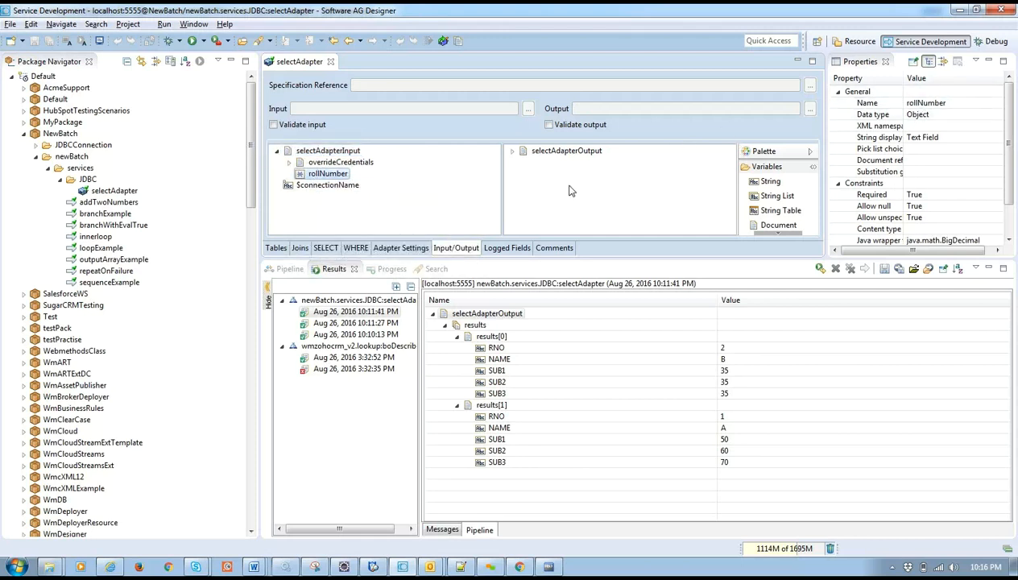
left_click(203, 40)
mouse_move(290, 201)
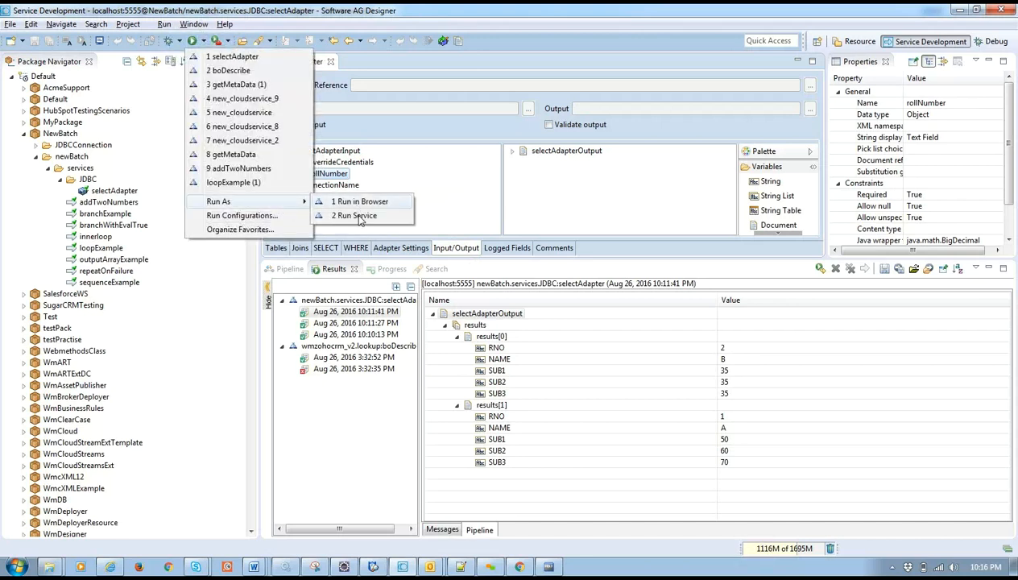
left_click(358, 216)
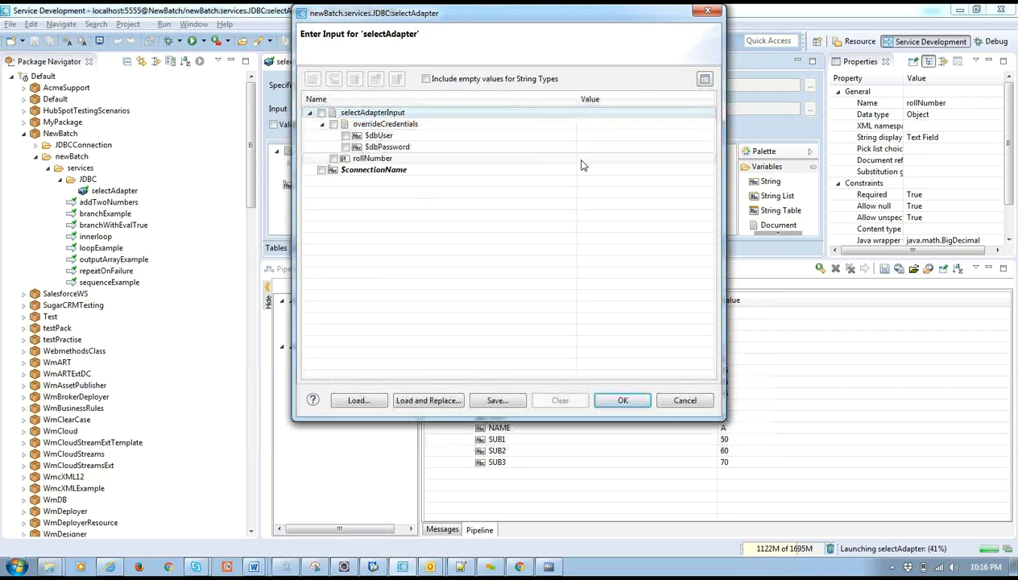
left_click(590, 159)
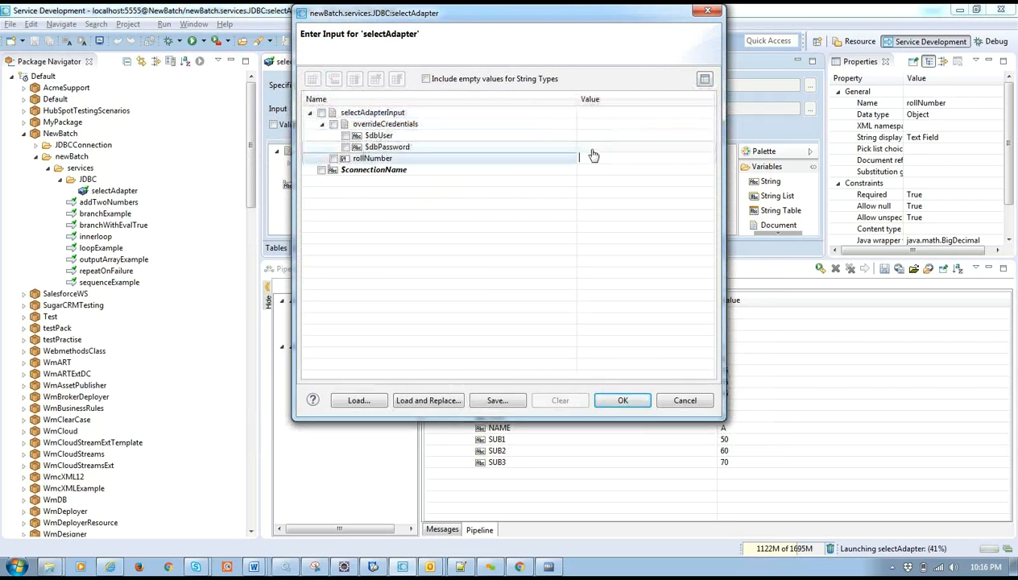
left_click(591, 150)
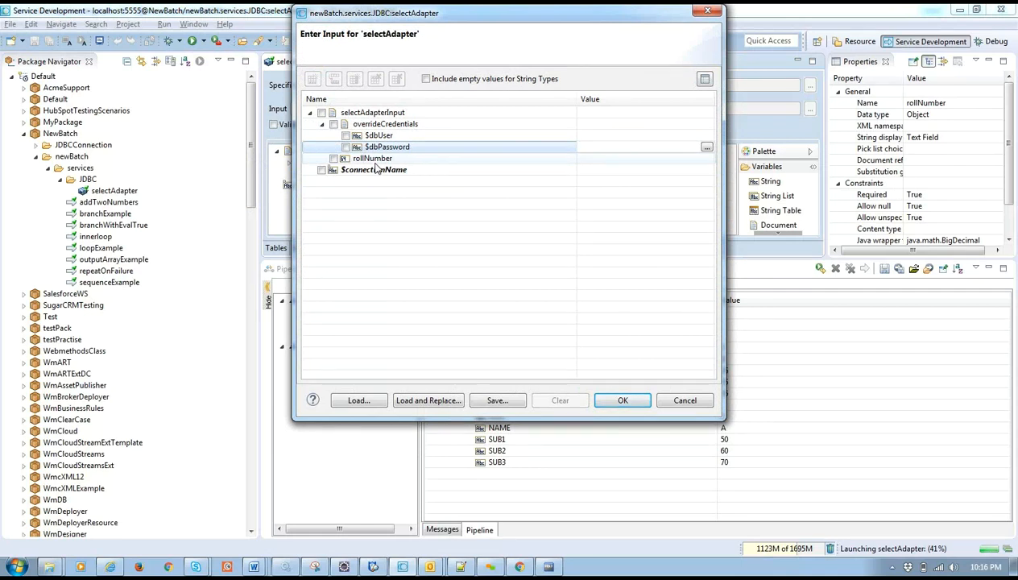
left_click(683, 400)
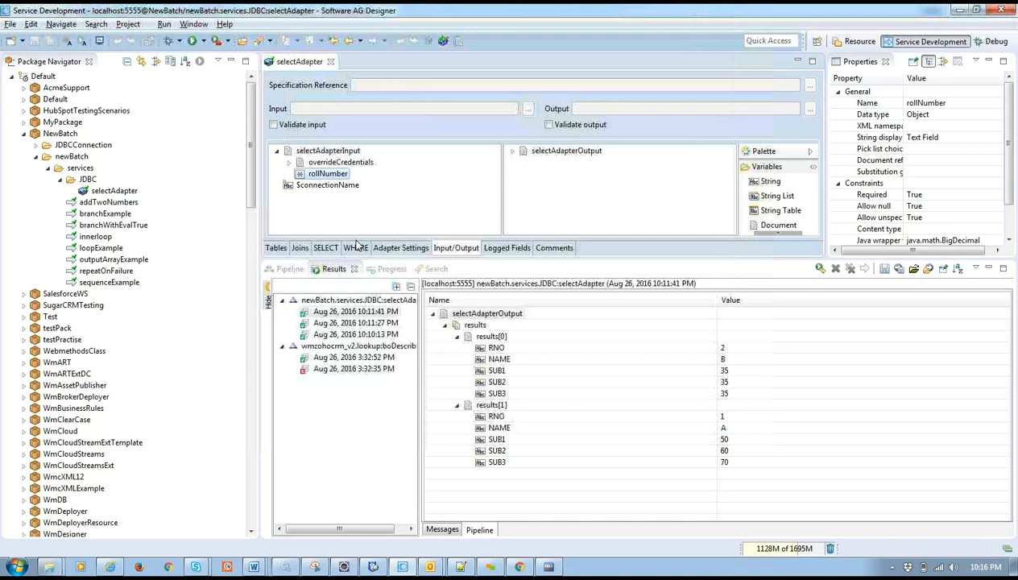
Step: Set the input field type of the RNO parameter in the WHERE clause to java.lang.String and save the service
left_click(356, 248)
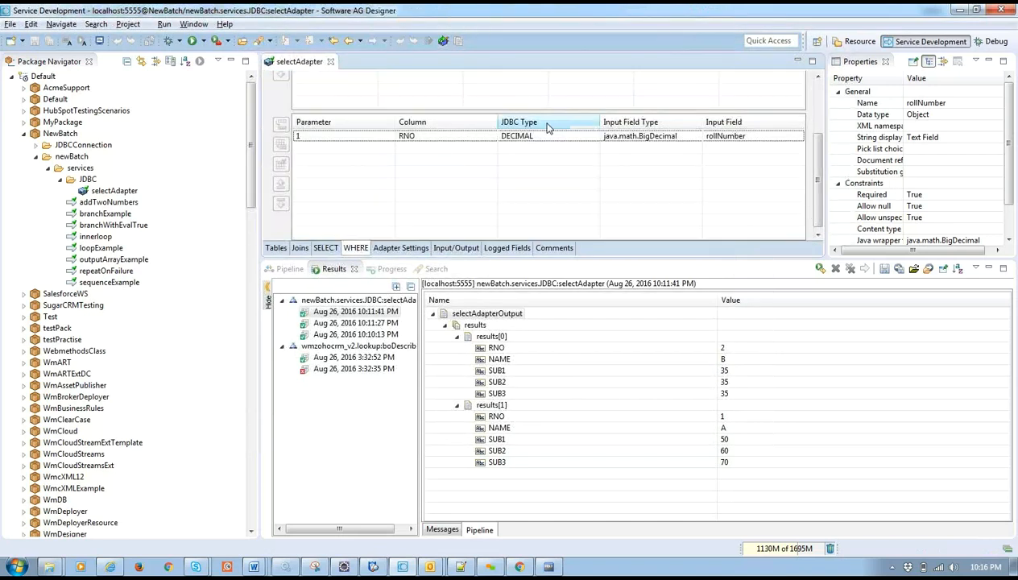
left_click(616, 141)
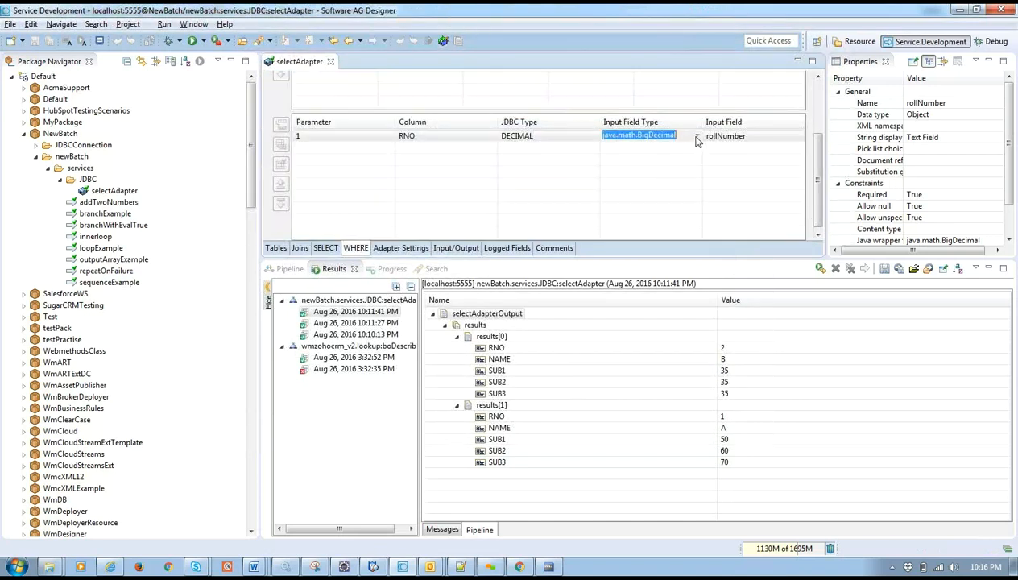
left_click(697, 138)
left_click(636, 157)
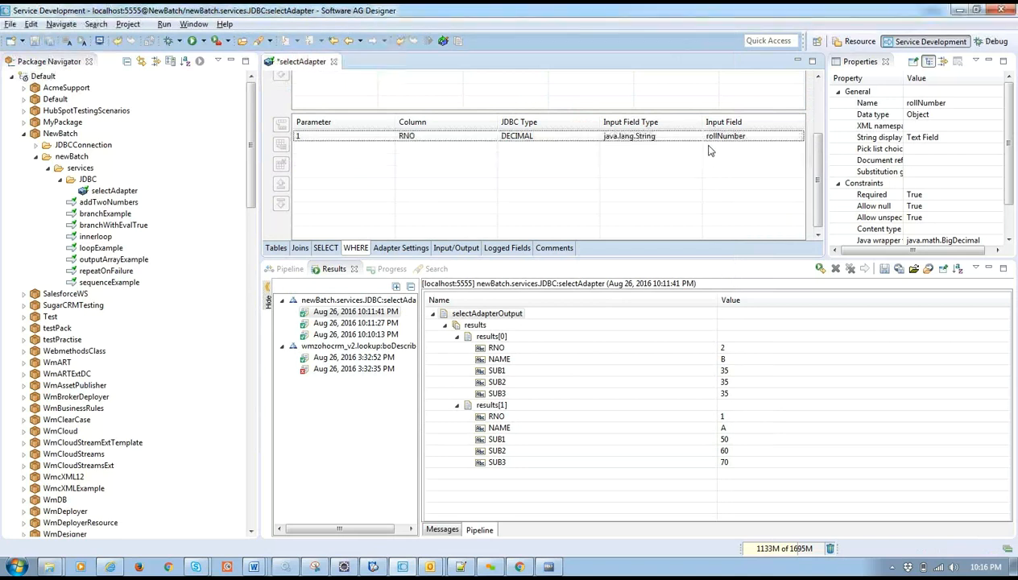
key("ctrl+s")
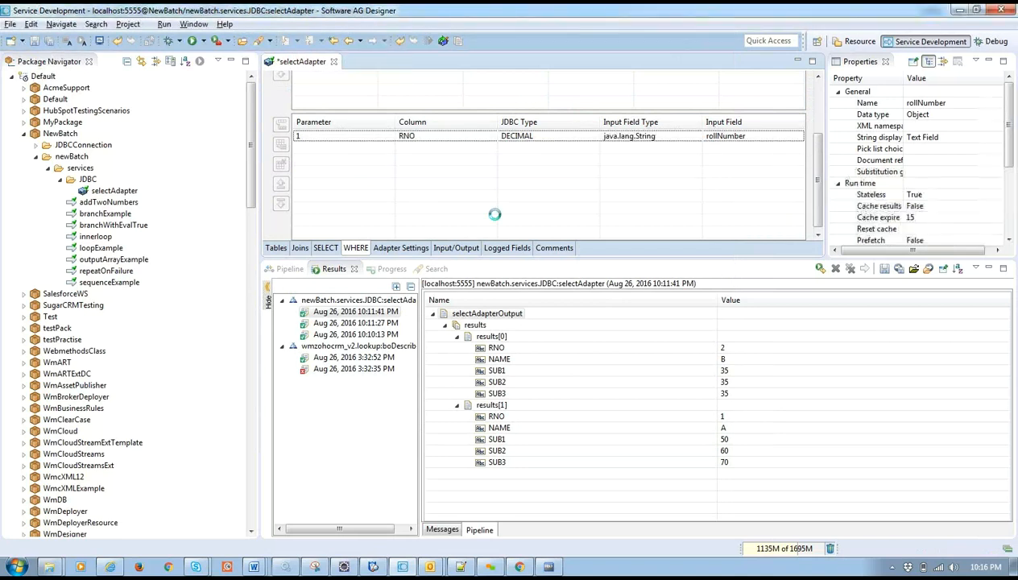
Step: Expand selectAdapterInput in the service signature and inspect the rollNumber field's properties
left_click(466, 247)
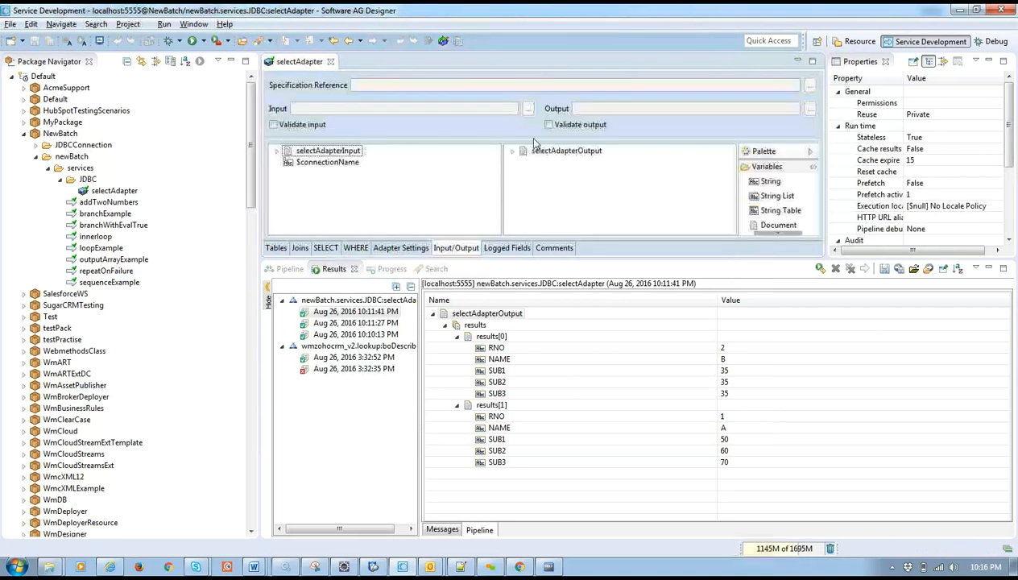
double_click(354, 151)
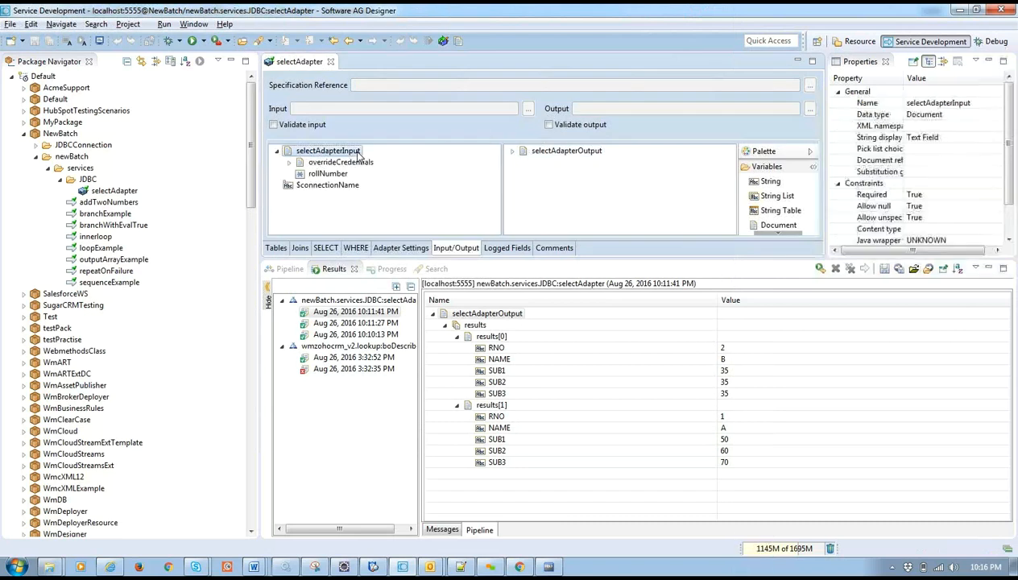
left_click(322, 174)
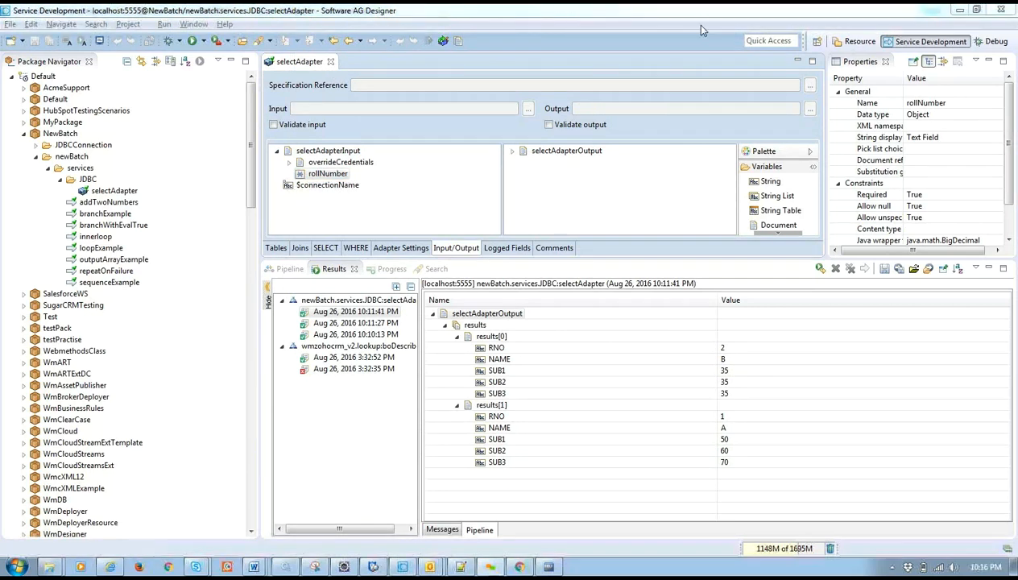
Step: Reload the adapter values of selectAdapter, then recheck the WHERE parameter and the rollNumber input's properties
left_click(442, 42)
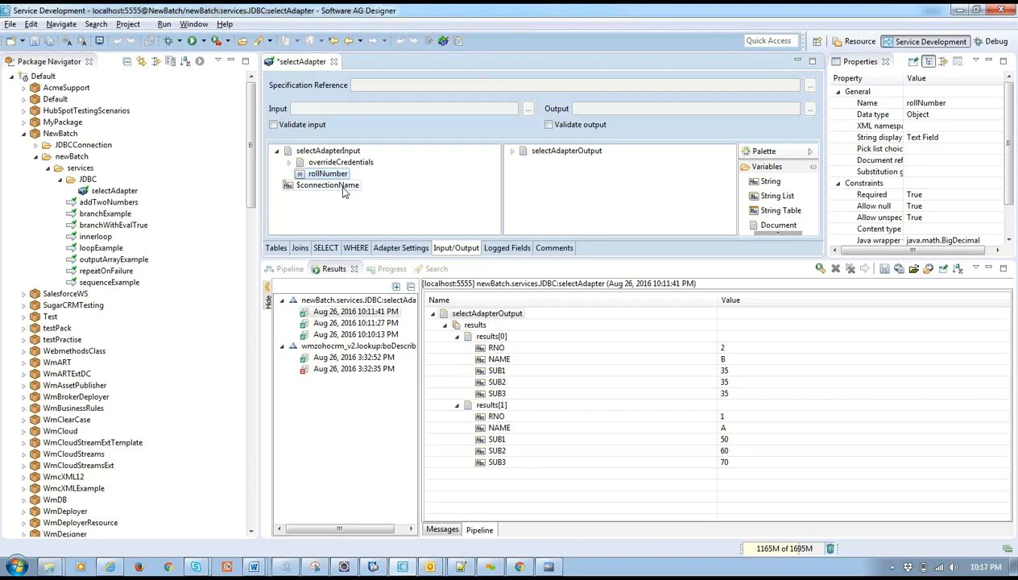
left_click(360, 250)
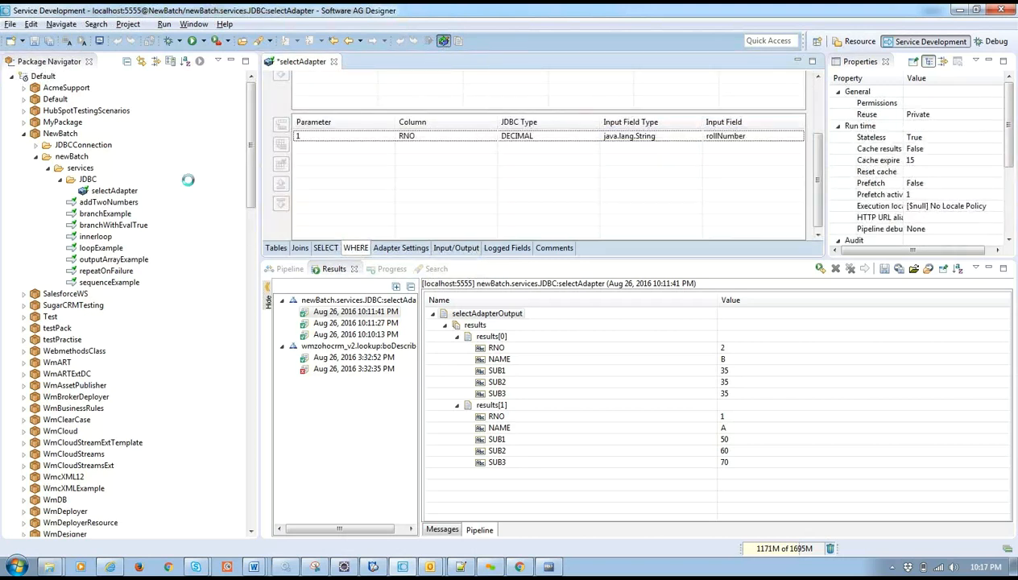
left_click(398, 251)
left_click(439, 248)
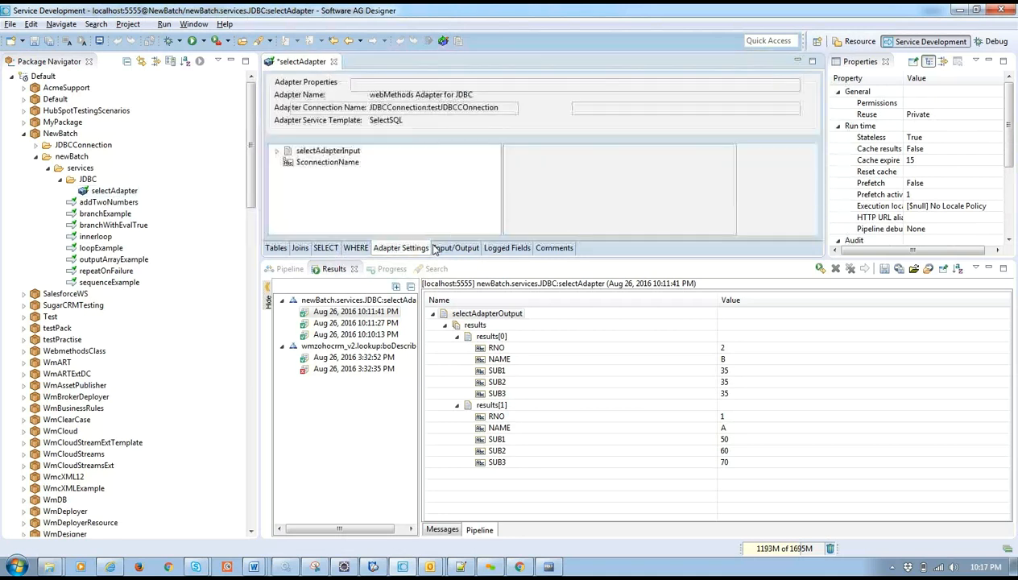
double_click(329, 152)
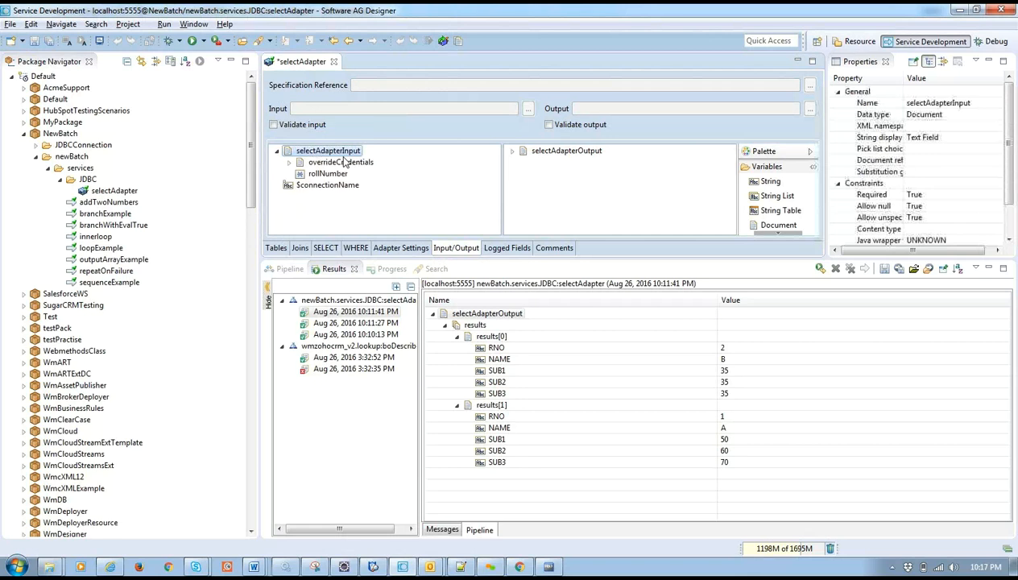
left_click(334, 175)
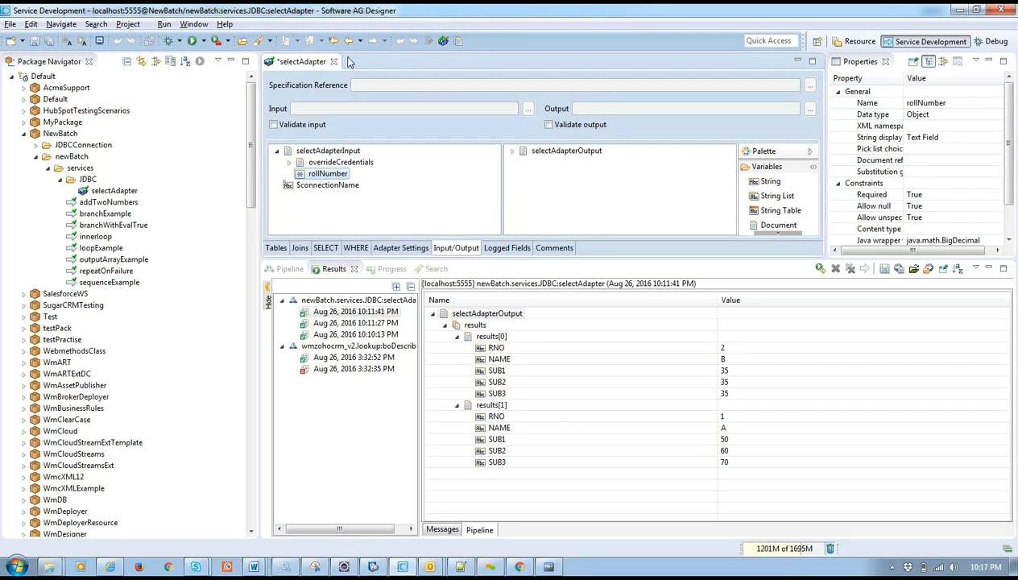
Step: Save and close the selectAdapter service, then reopen it from the JDBC folder
left_click(322, 62)
key("ctrl+s")
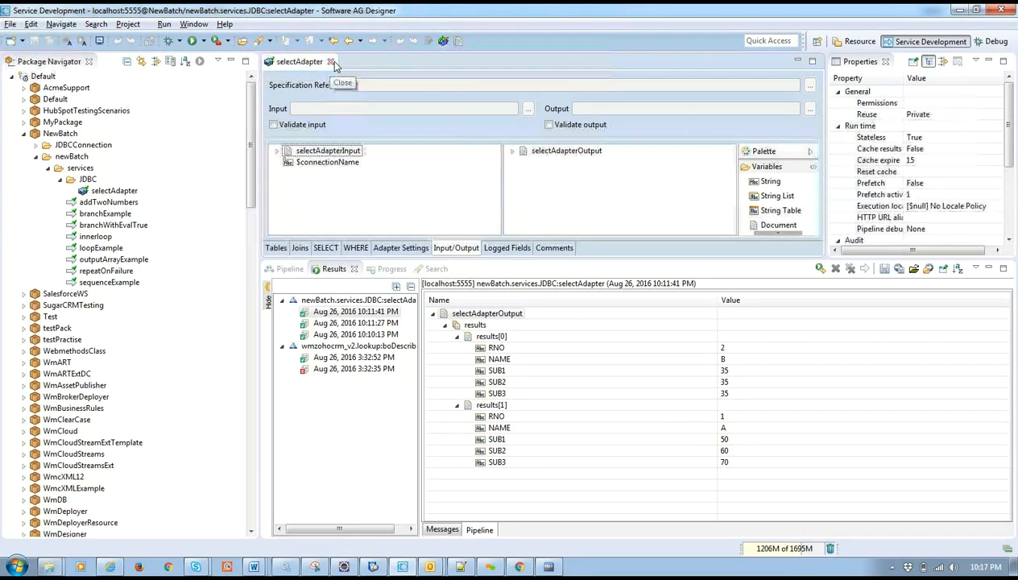
left_click(330, 61)
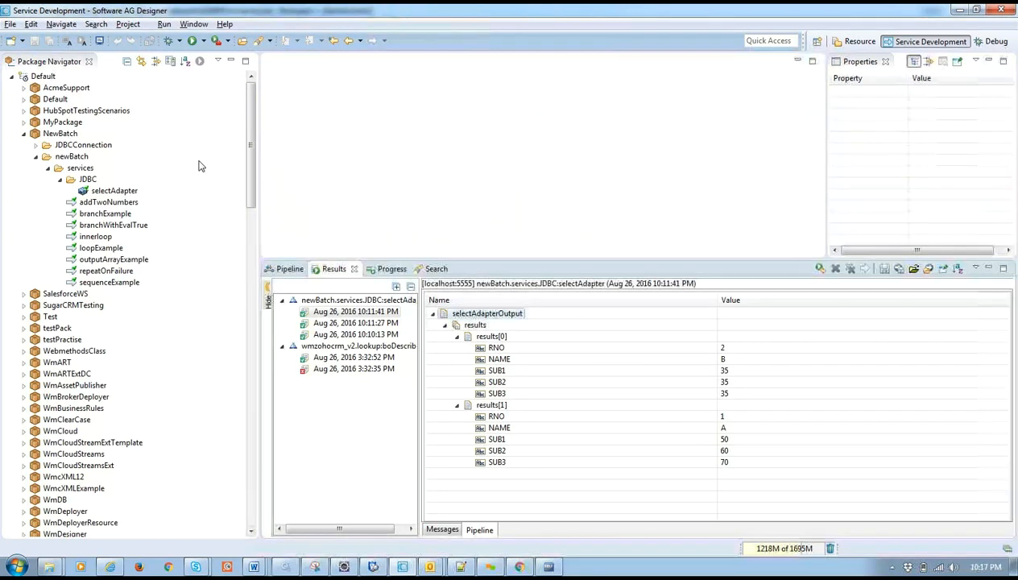
left_click(133, 190)
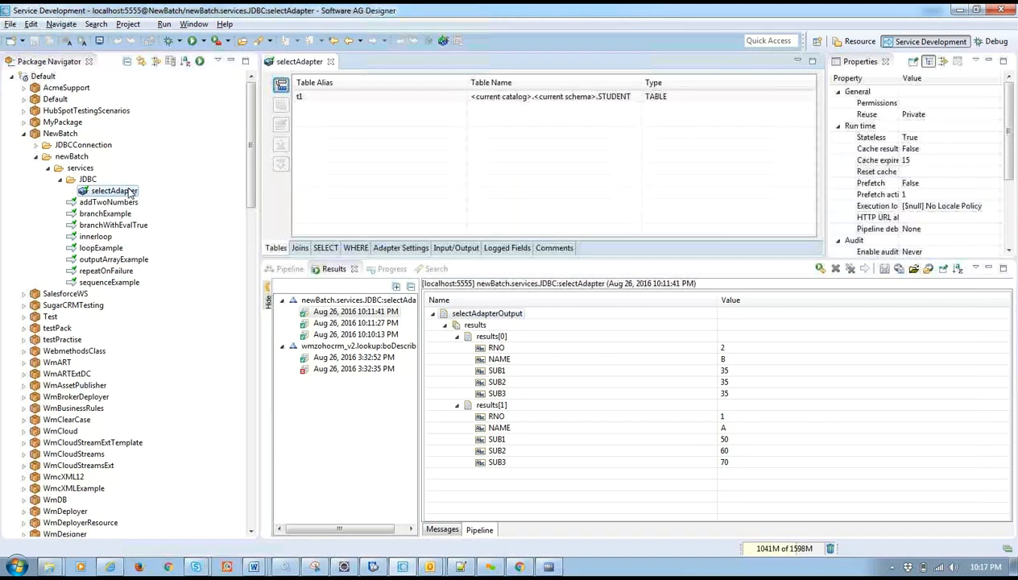
Step: Check the data type of the rollNumber field in the reopened service's input signature
left_click(445, 248)
left_click(354, 153)
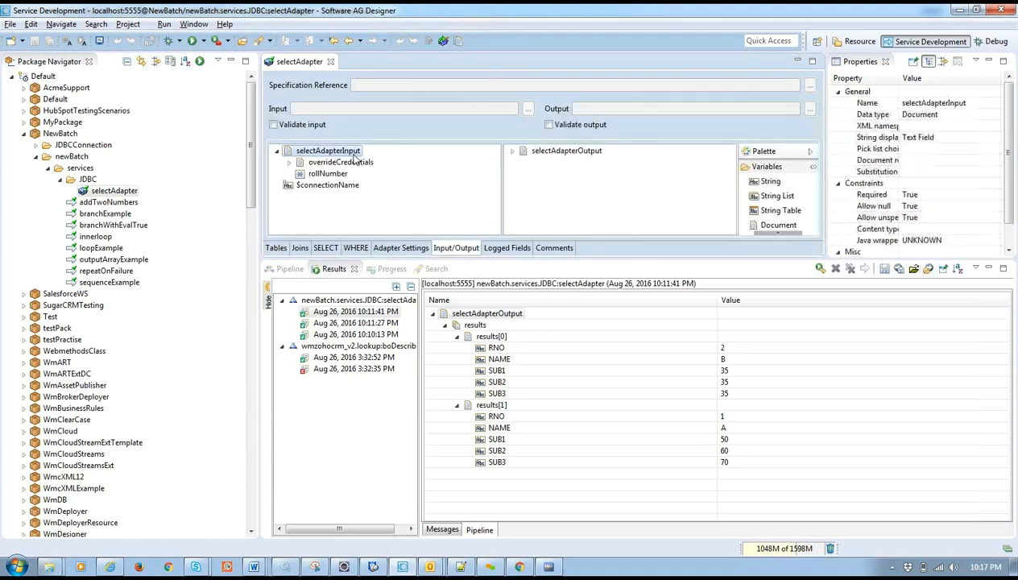
left_click(328, 174)
left_click(911, 115)
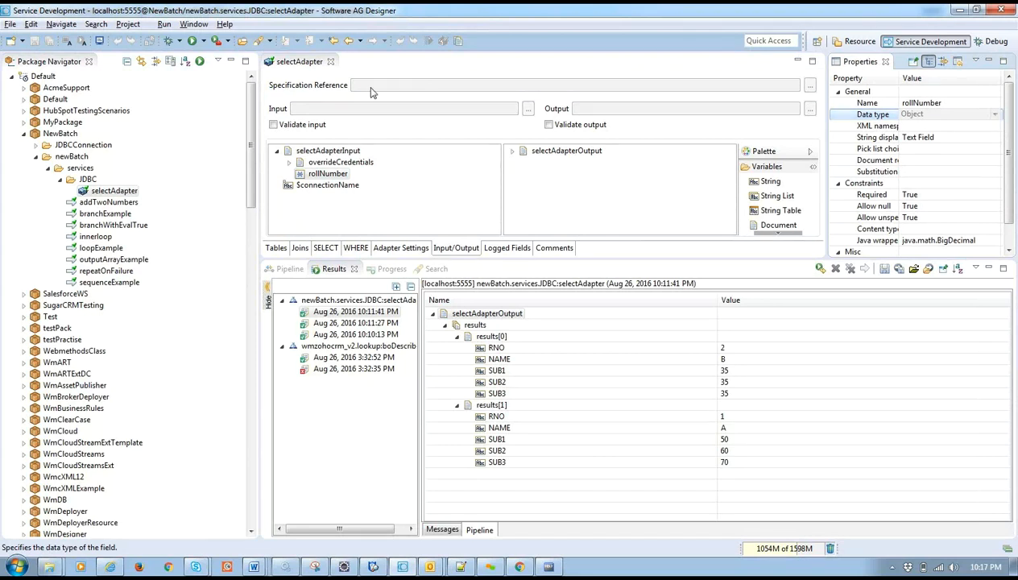
left_click(372, 173)
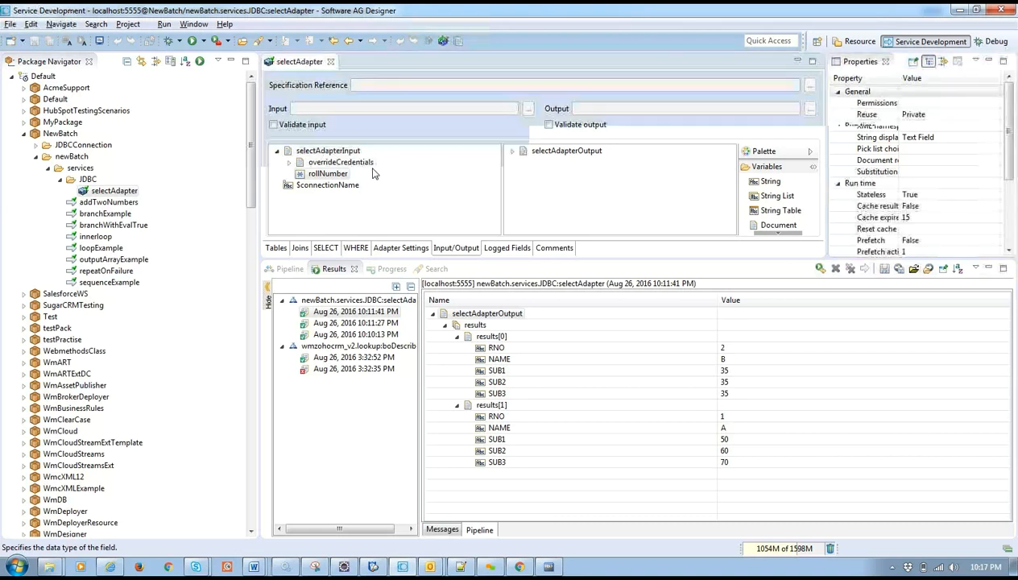
Step: Run selectAdapter as a service with rollNumber set to 5 and examine the exception text in the run messages
left_click(203, 41)
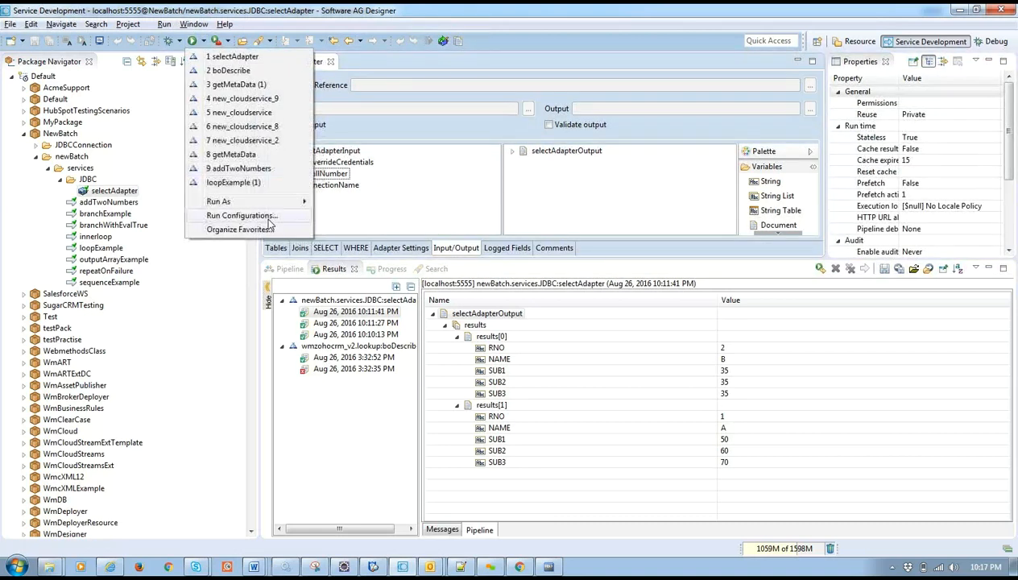
mouse_move(286, 201)
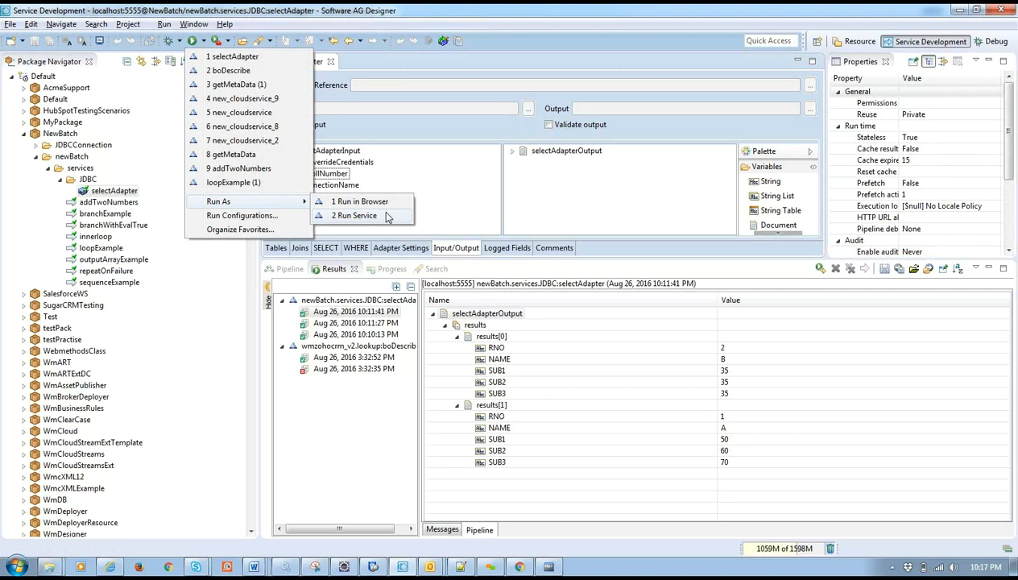
left_click(384, 215)
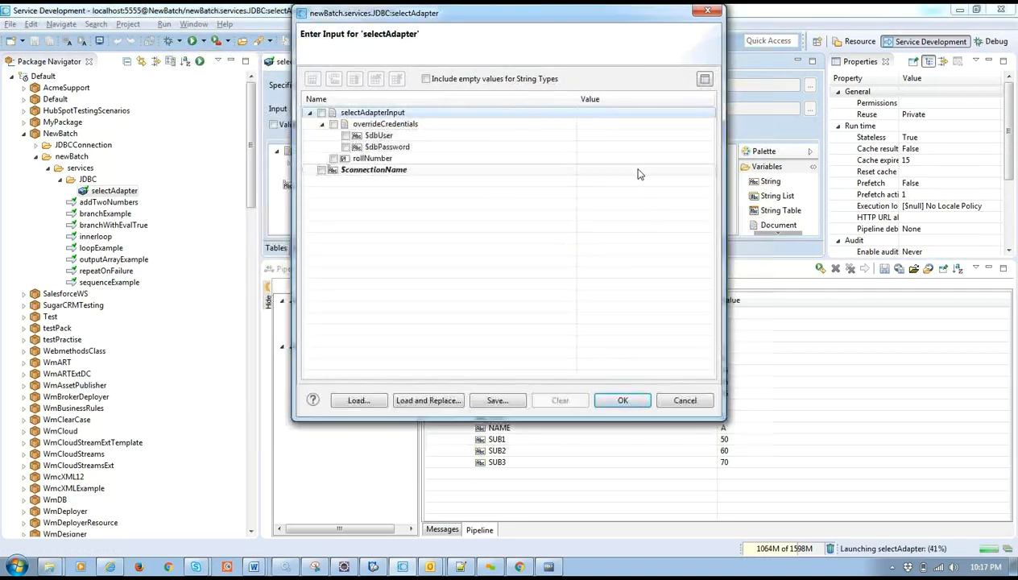
left_click(638, 170)
left_click(633, 155)
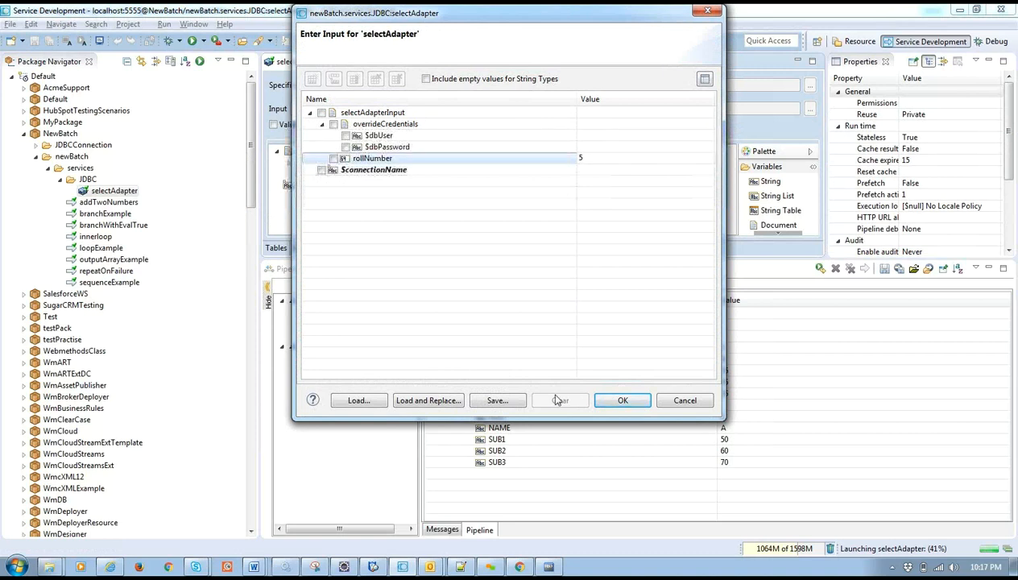
left_click(620, 407)
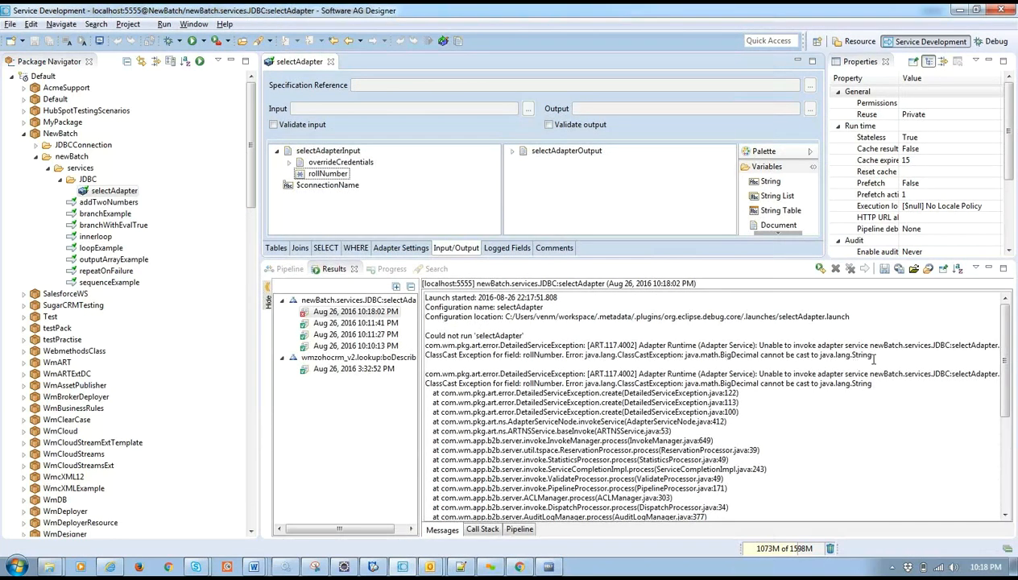
triple_click(841, 354)
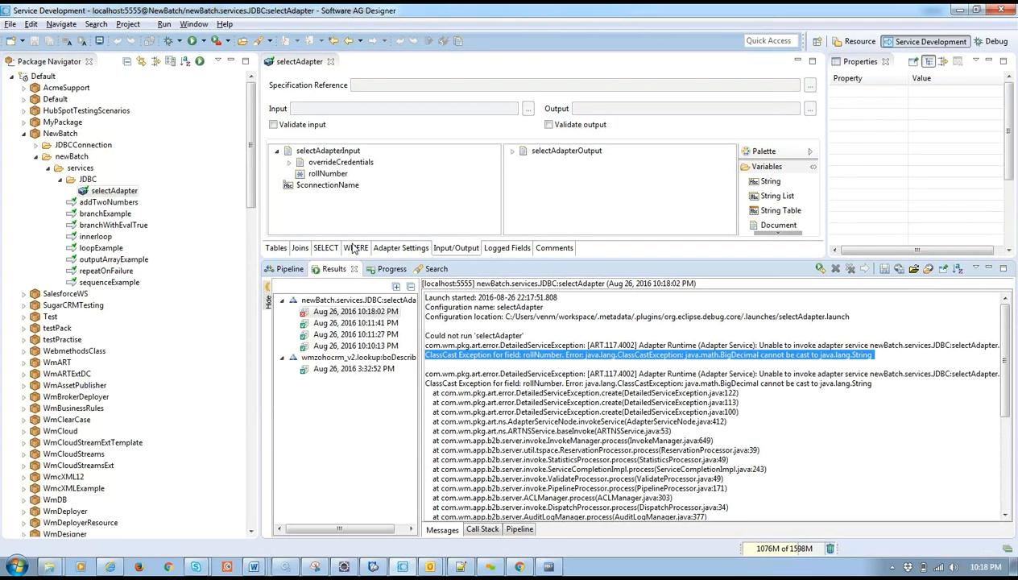
Step: Set the RNO parameter's input field type in the WHERE clause to java.math.BigDecimal and save the service
left_click(354, 248)
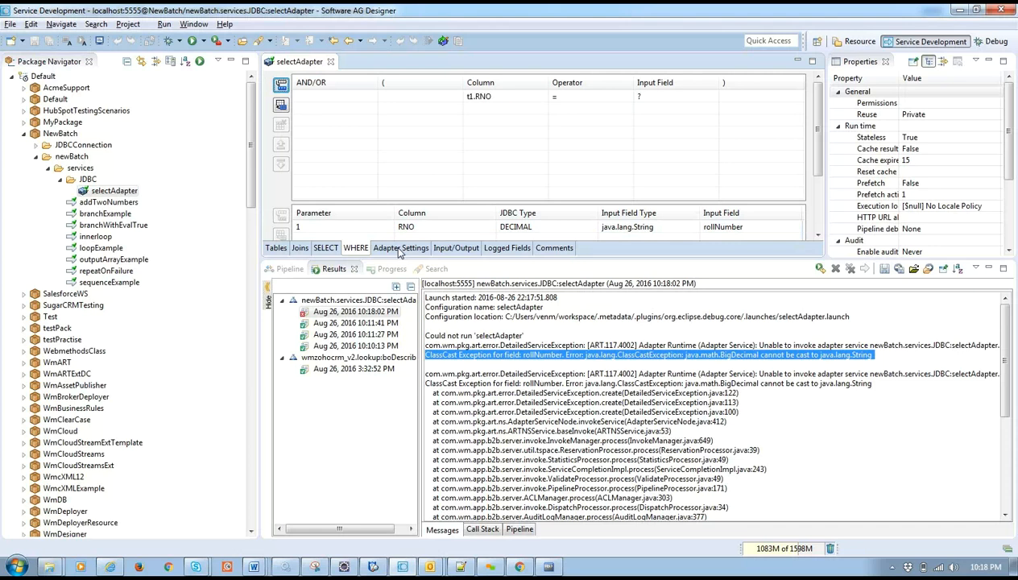
left_click(608, 227)
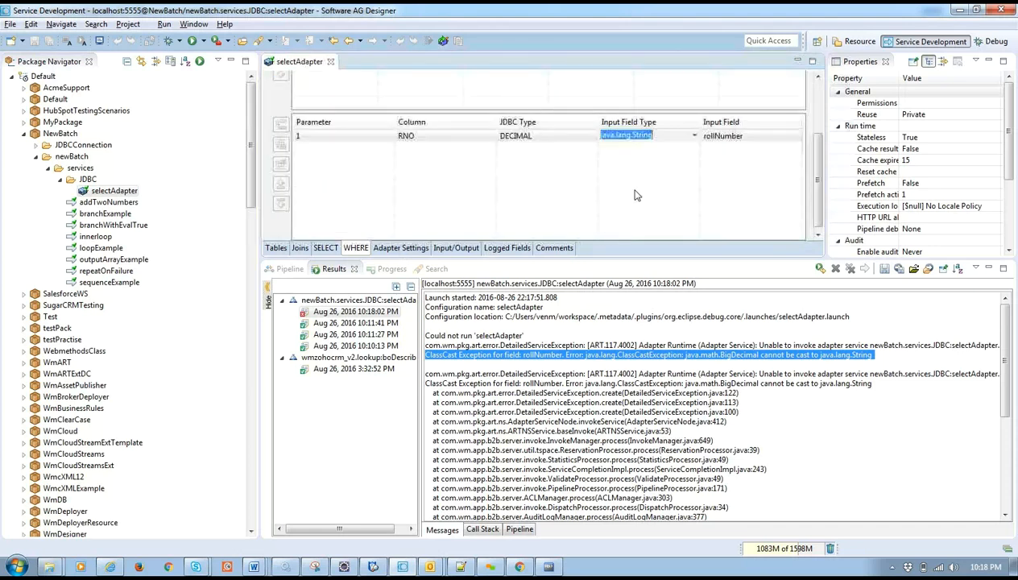
left_click(694, 137)
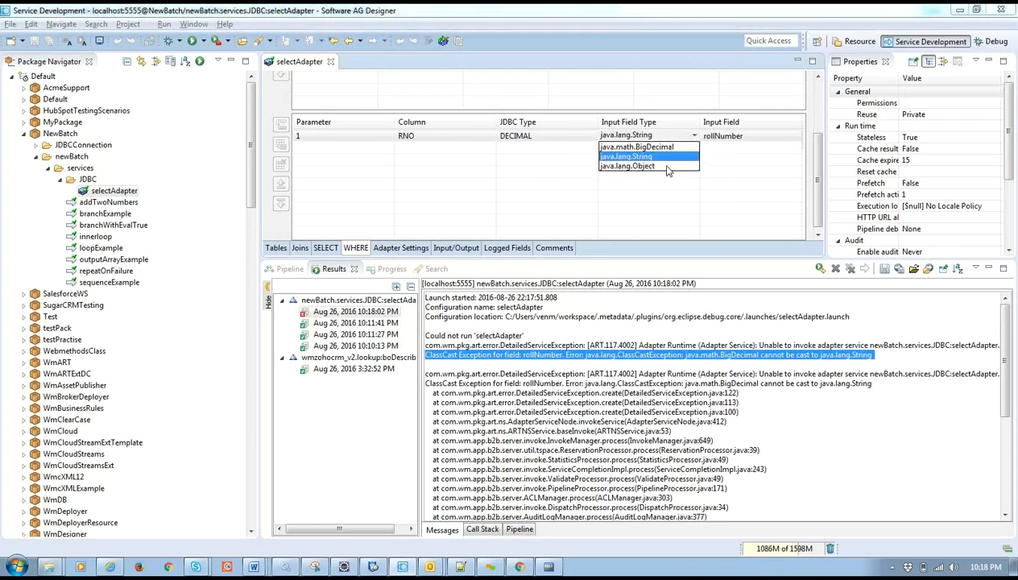
left_click(657, 147)
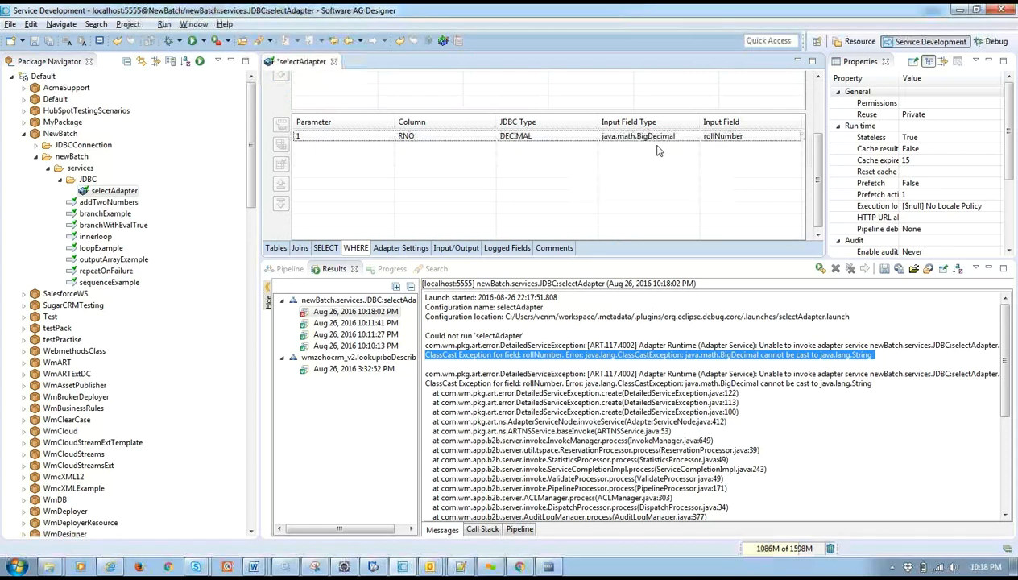
key("ctrl+s")
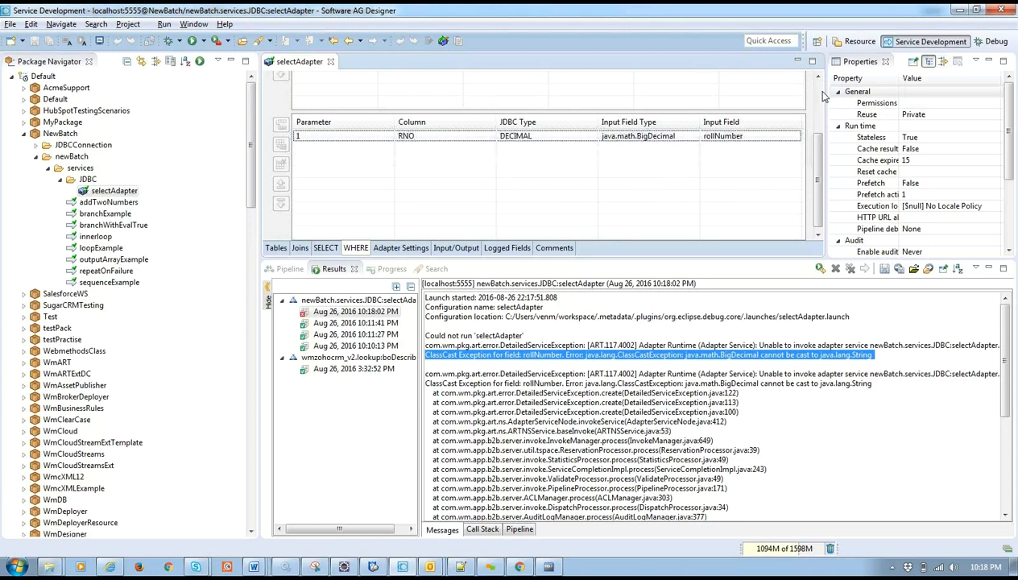
scroll(769, 103, "up", 2)
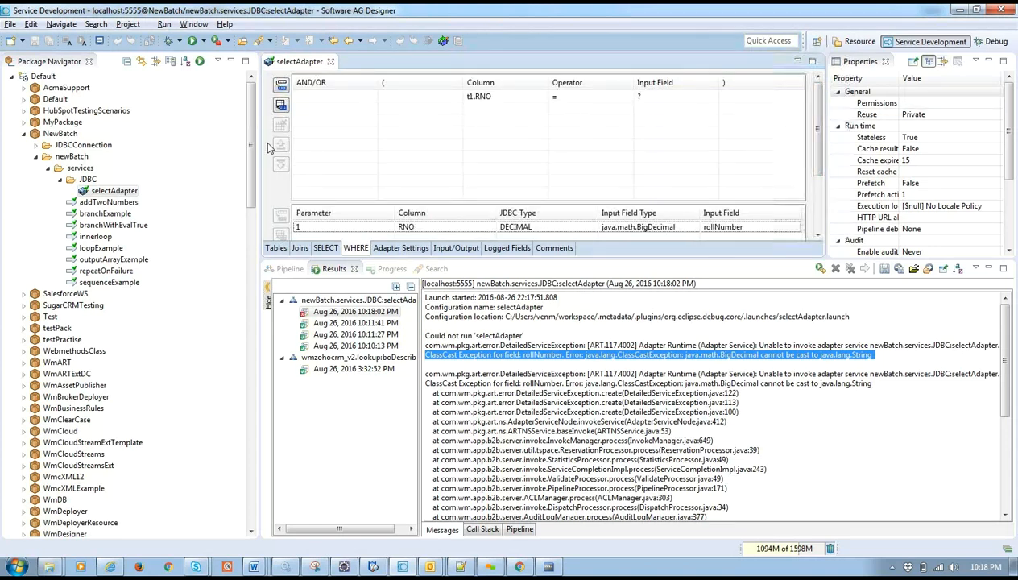
Step: Delete the existing WHERE condition and add a fresh t1.RNO = ? condition in its place
left_click(311, 103)
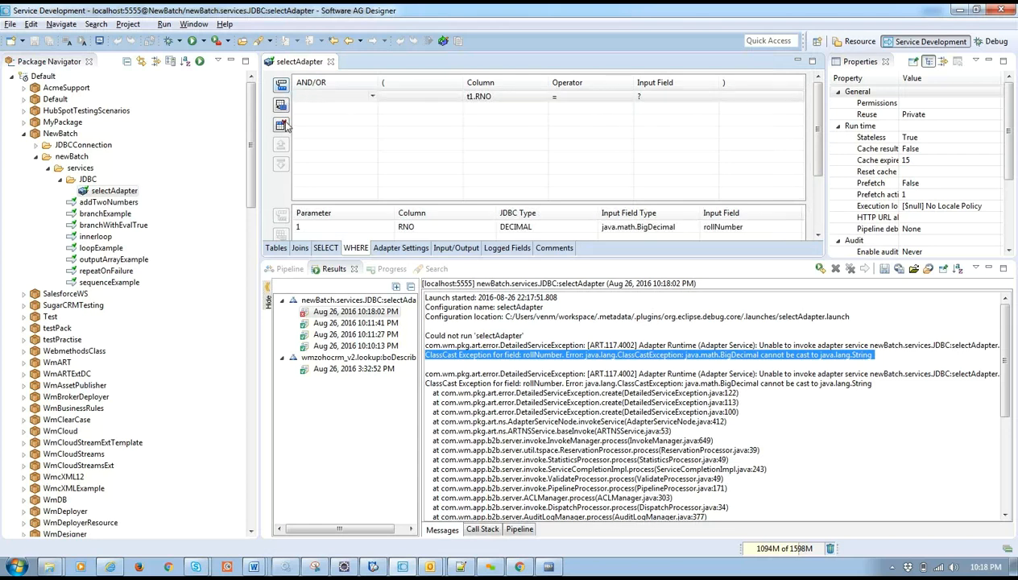
left_click(281, 125)
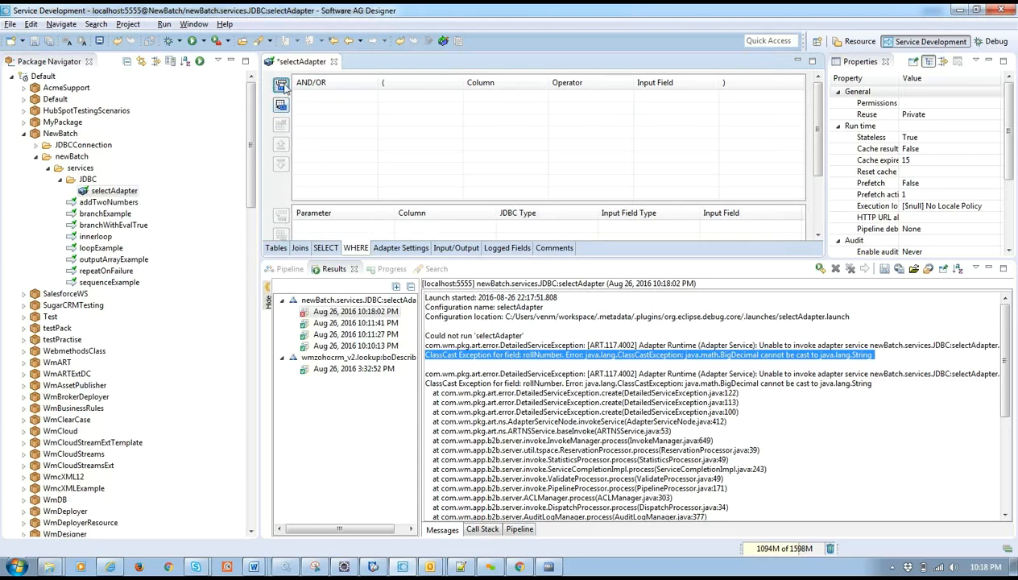
left_click(281, 85)
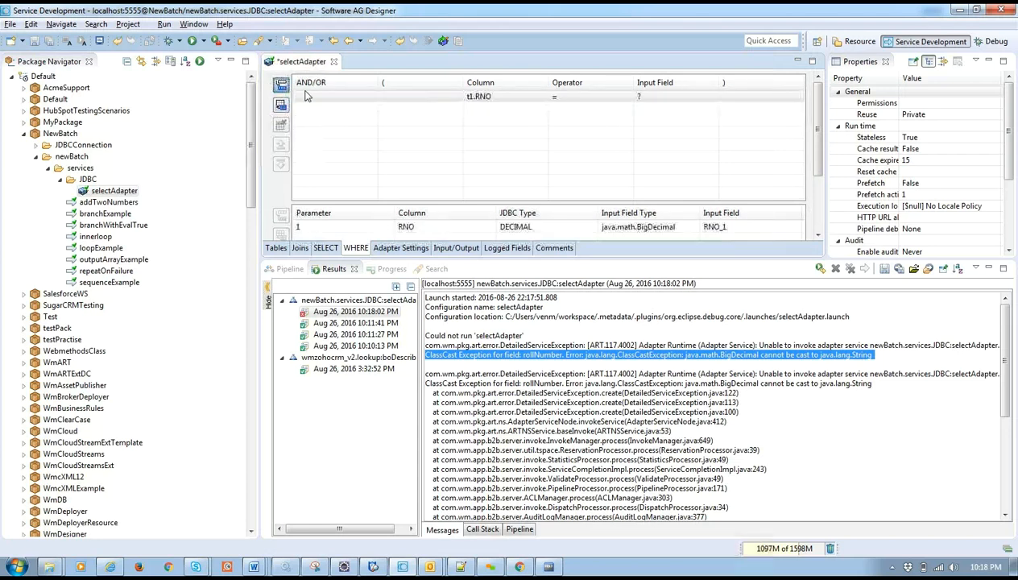
Step: Give the new RNO parameter the input field type java.lang.String and the input field name rollNumber, and save the service
left_click(667, 228)
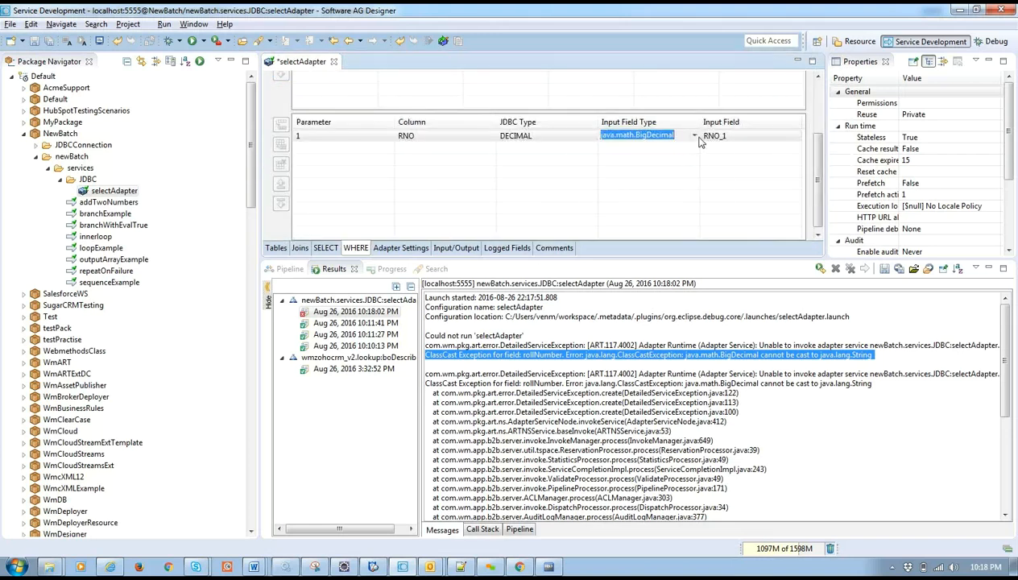
left_click(694, 137)
left_click(686, 158)
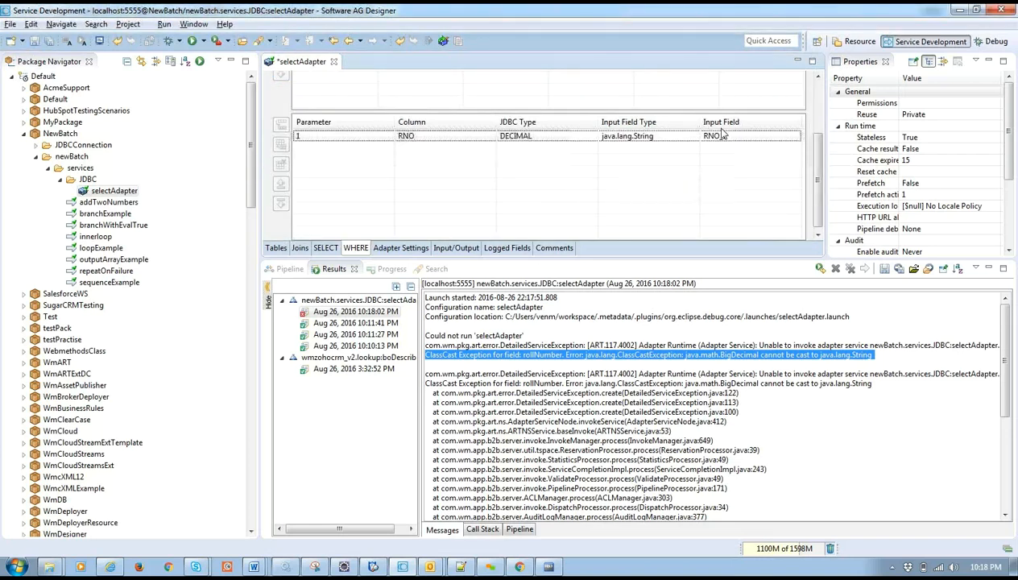
left_click(723, 136)
type("rollNumber")
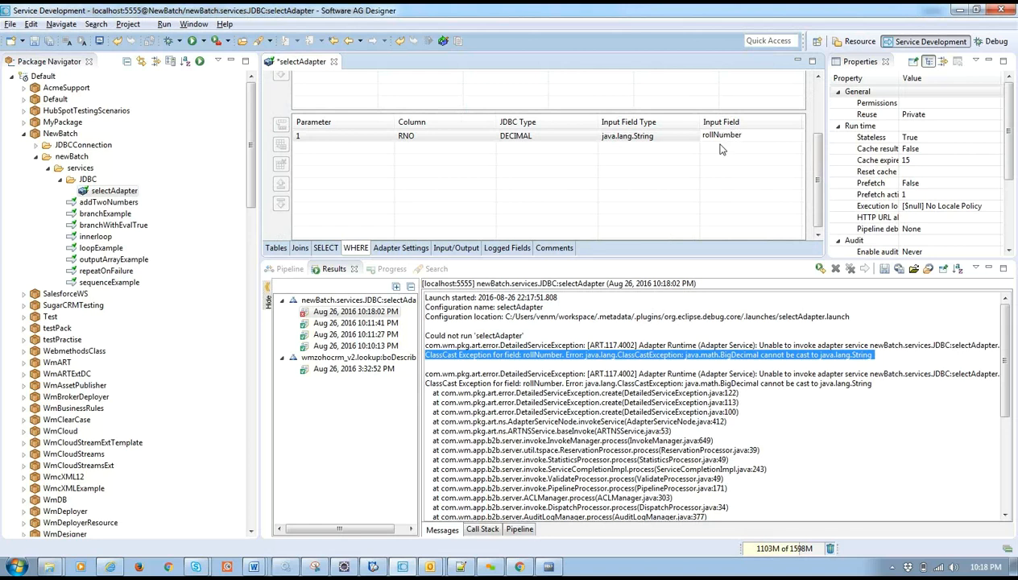
left_click(453, 167)
key("ctrl+s")
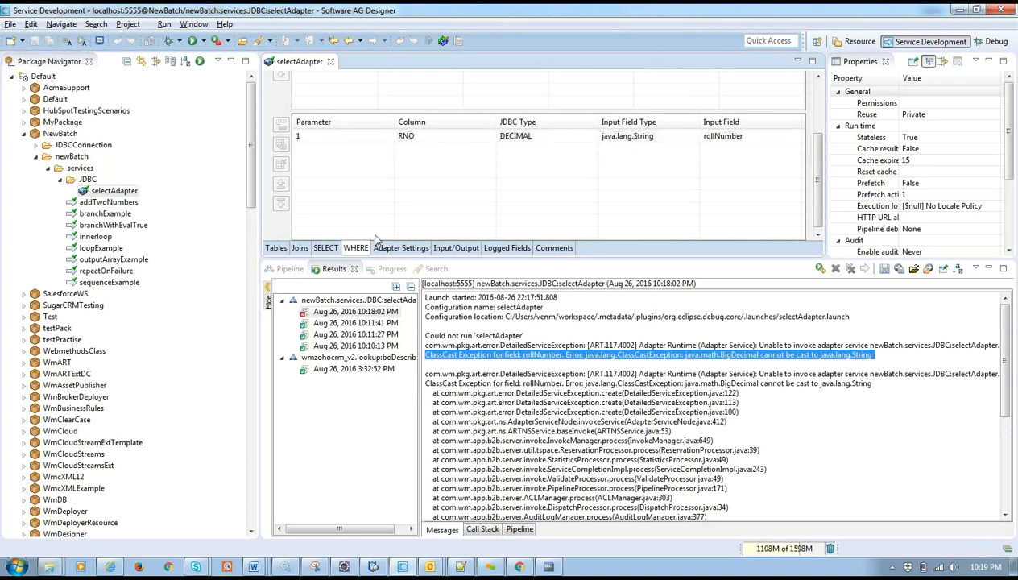
Step: Check the data type of rollNumber under selectAdapterInput in the service's input signature
left_click(434, 248)
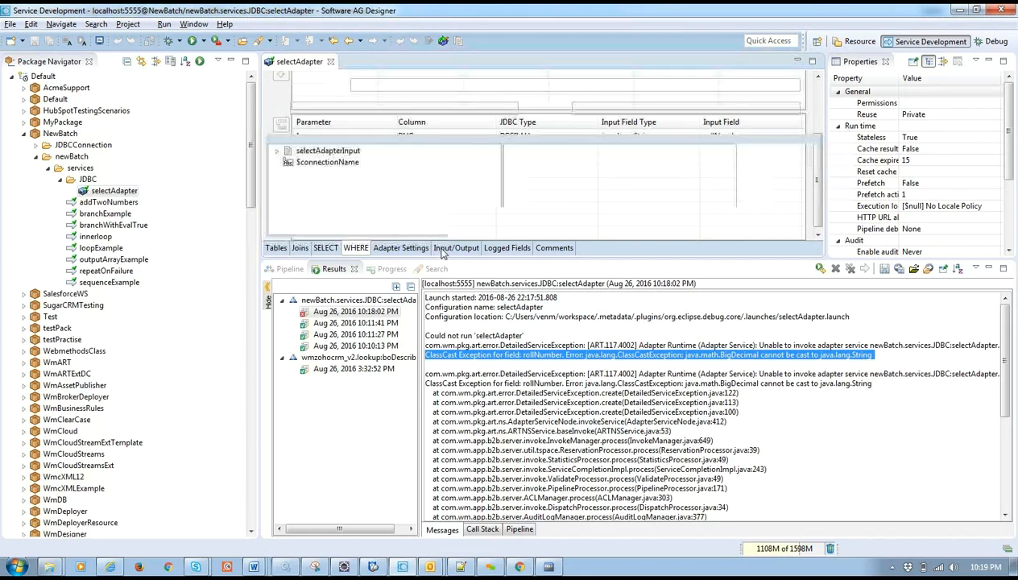
double_click(355, 154)
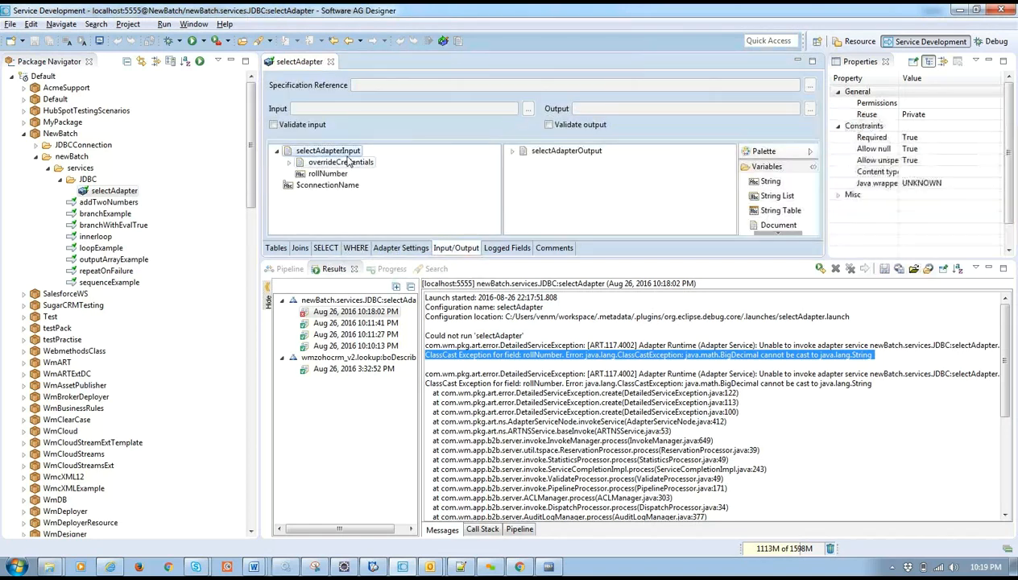
left_click(322, 174)
left_click(448, 172)
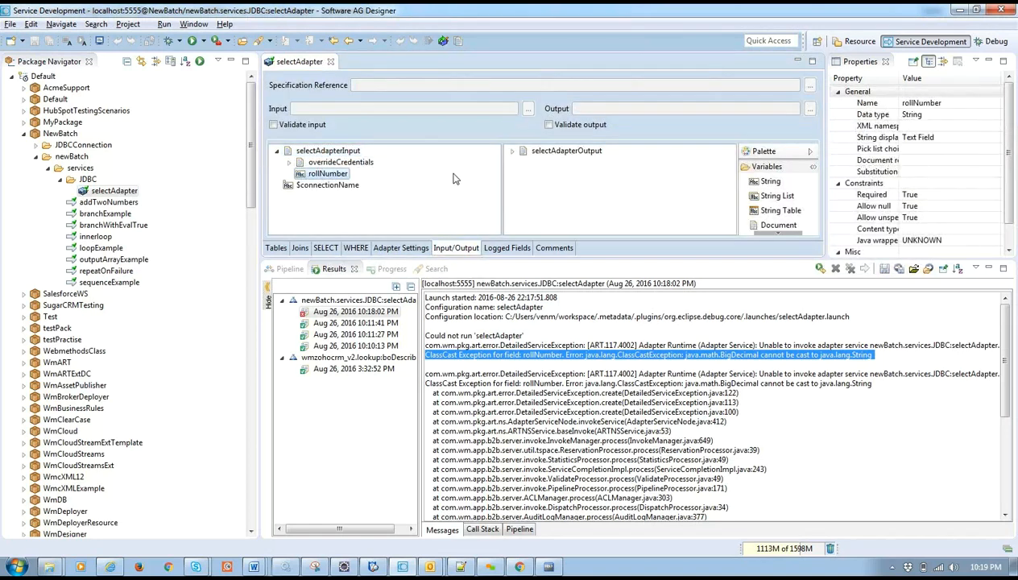
Step: Run selectAdapter as a service with rollNumber set to 5 and inspect the results in the output pipeline
left_click(204, 42)
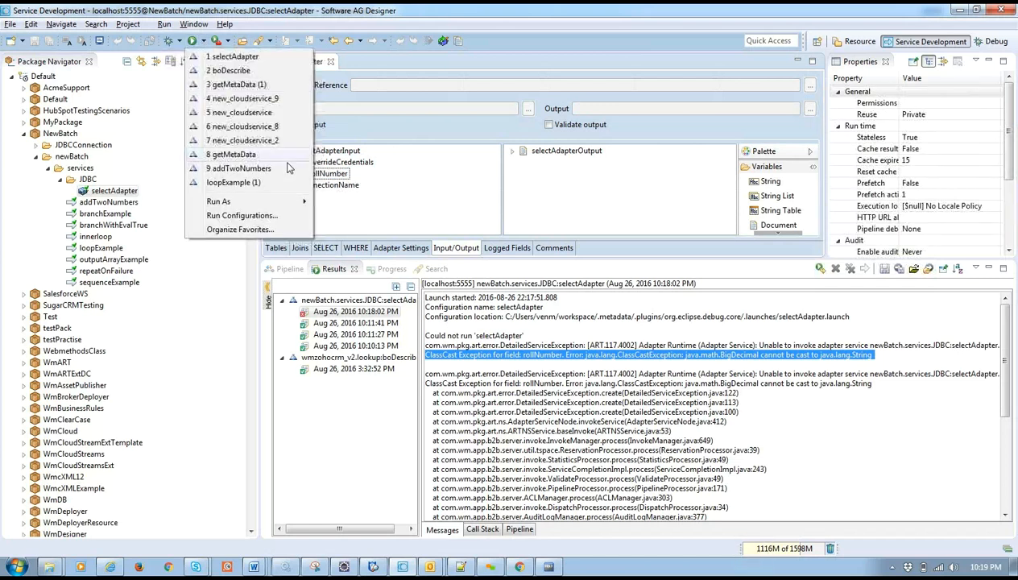
mouse_move(290, 201)
left_click(385, 216)
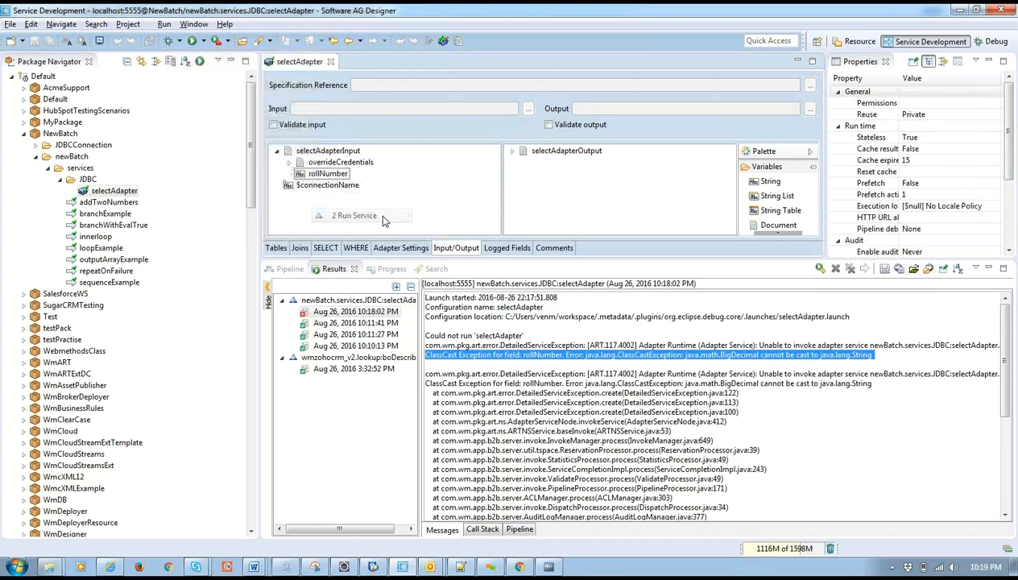
left_click(595, 168)
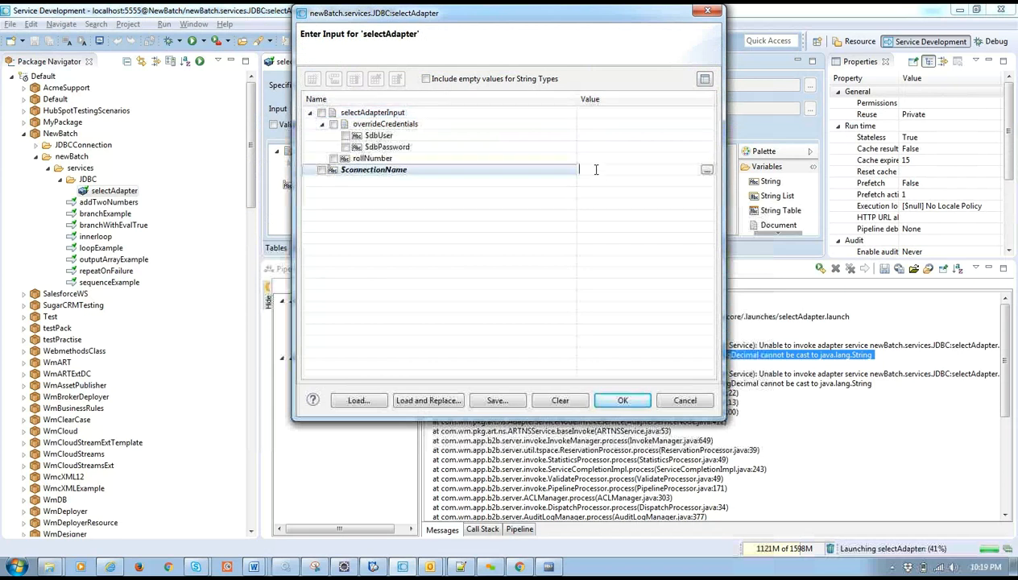
left_click(599, 162)
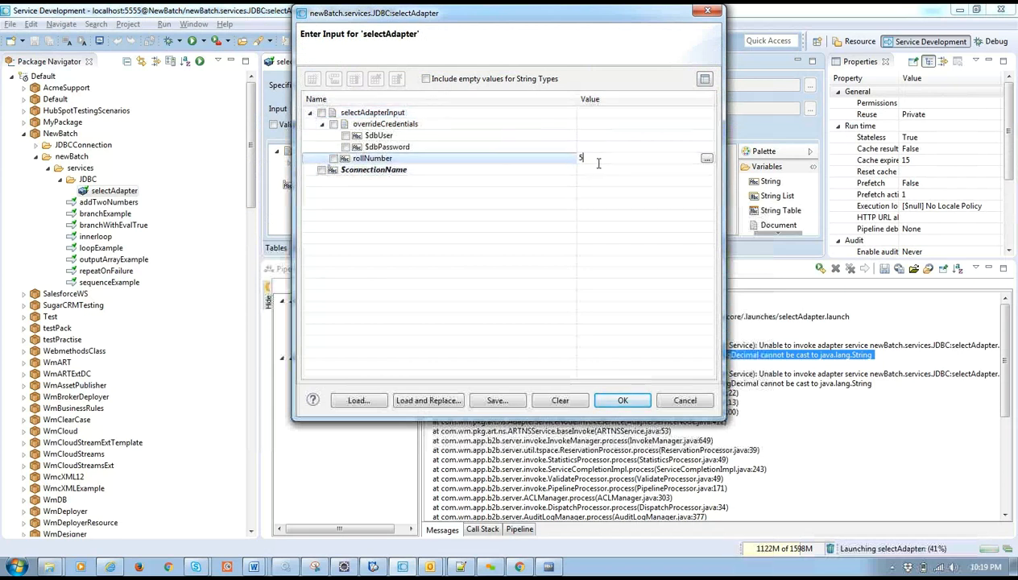
left_click(622, 400)
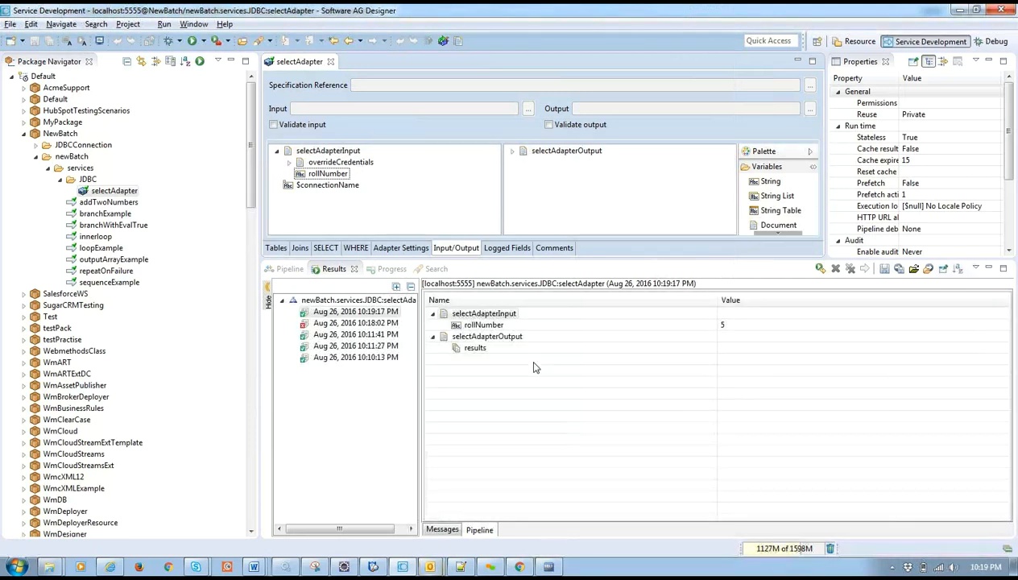
left_click(477, 347)
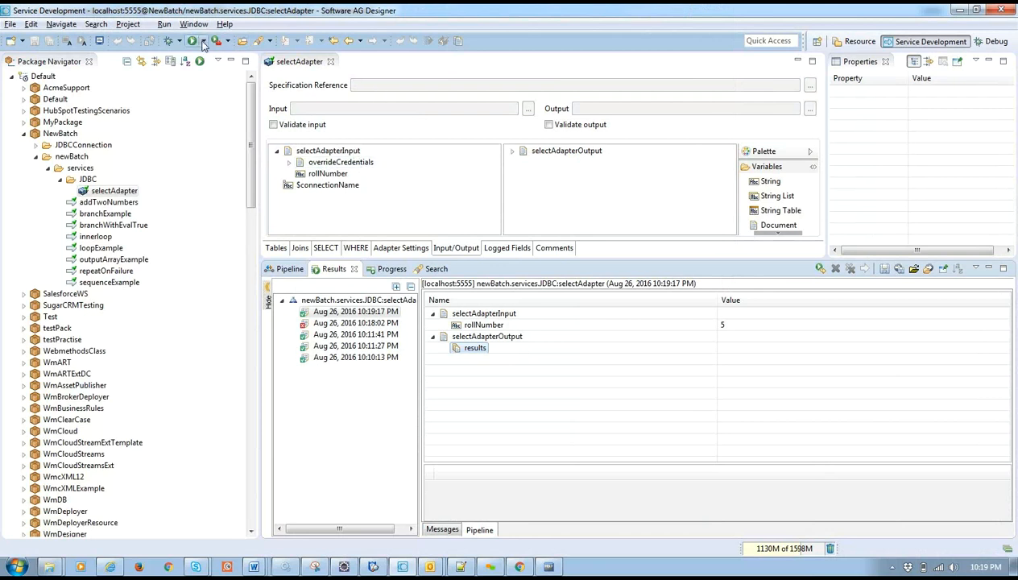
Step: Run selectAdapter as a service again with rollNumber set to 1
left_click(204, 43)
mouse_move(295, 201)
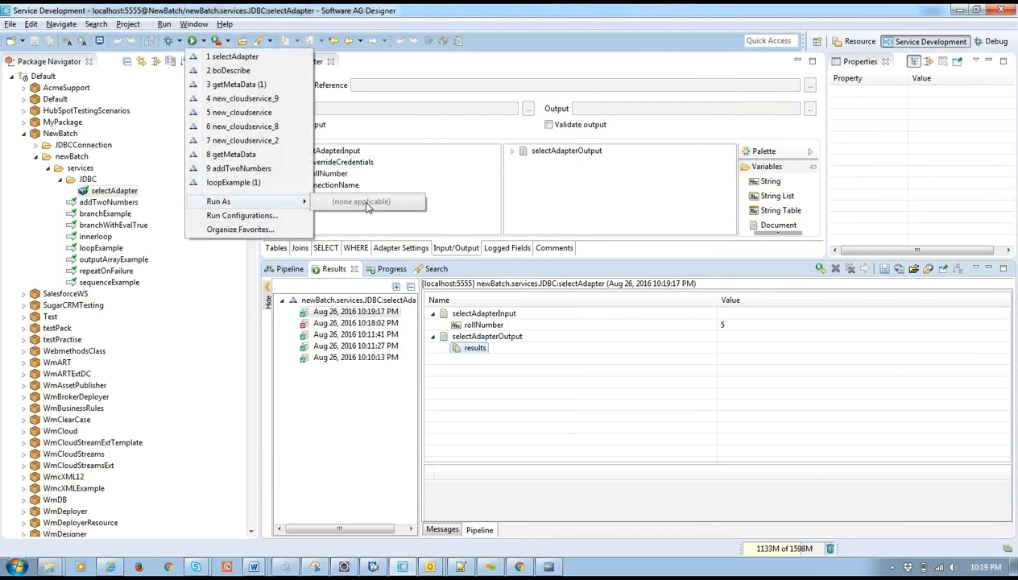
left_click(496, 221)
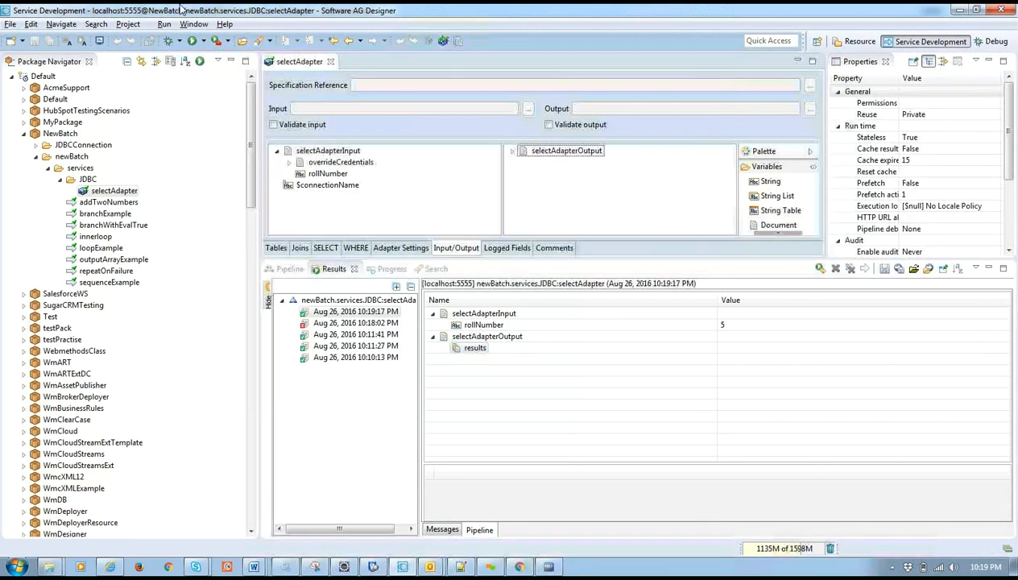
left_click(203, 41)
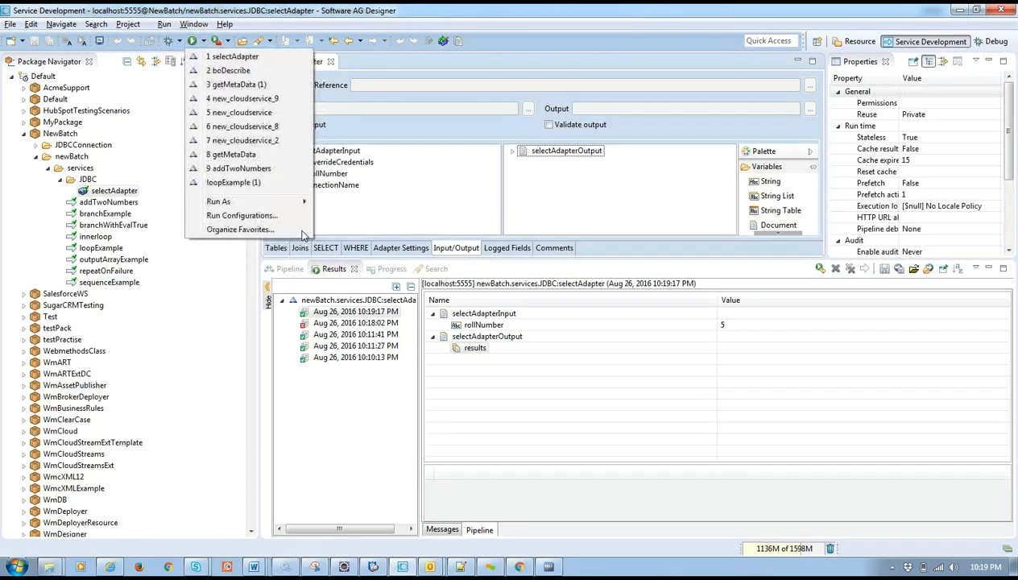
mouse_move(291, 202)
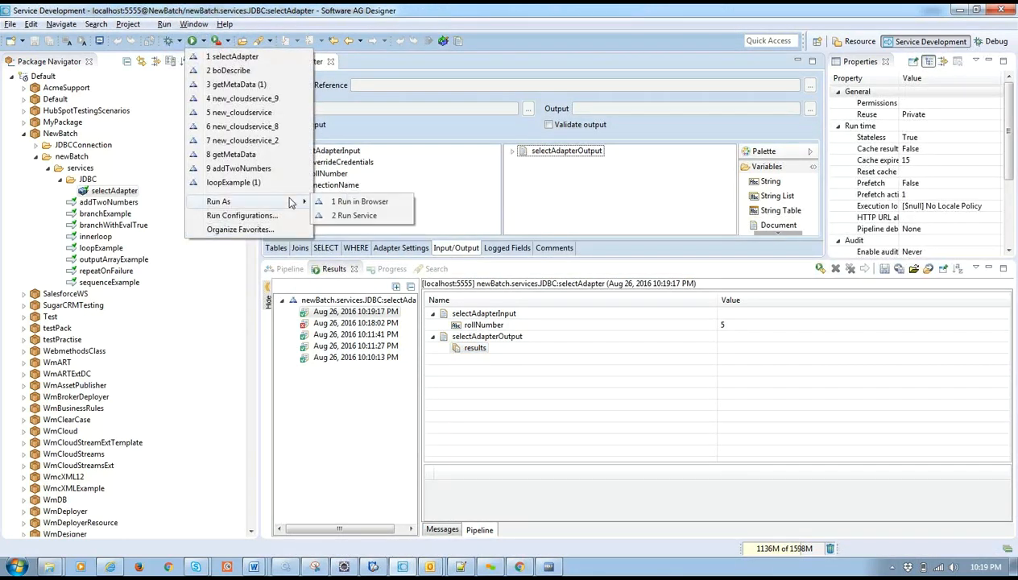
left_click(360, 215)
left_click(619, 159)
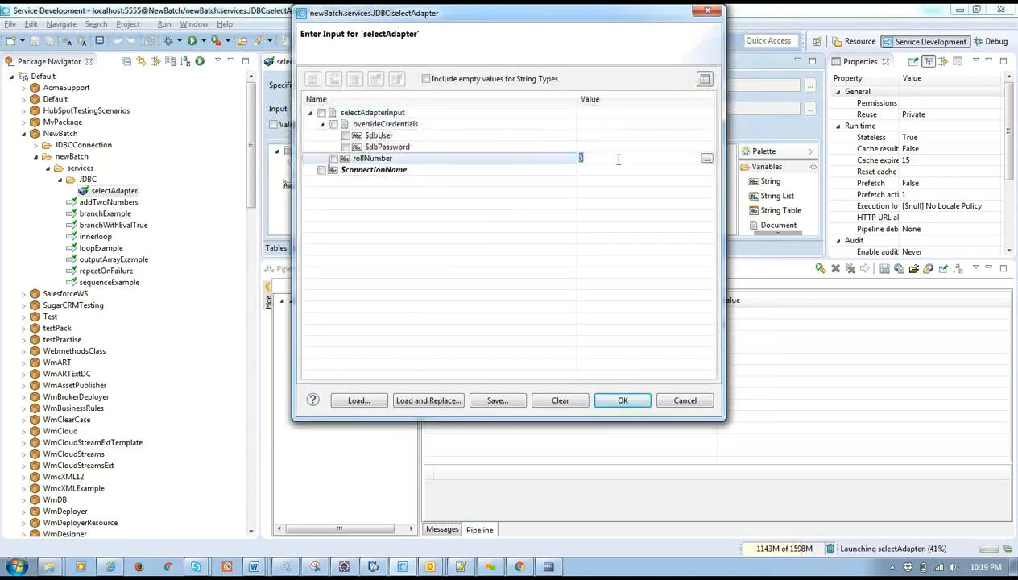
left_click(627, 405)
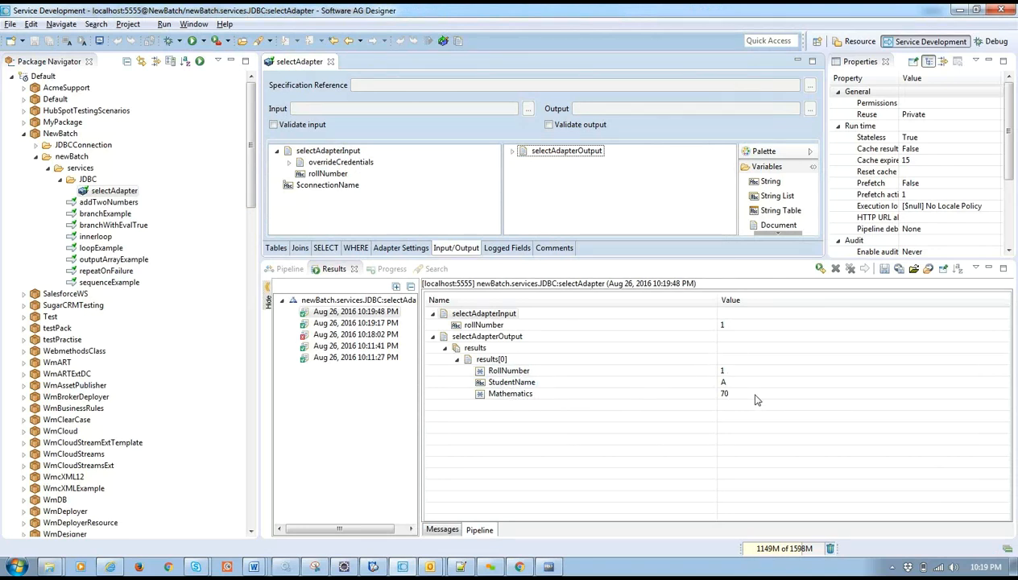
Step: Examine the fields of the results list in the output signature and their output field types in the SELECT settings
double_click(556, 152)
double_click(554, 162)
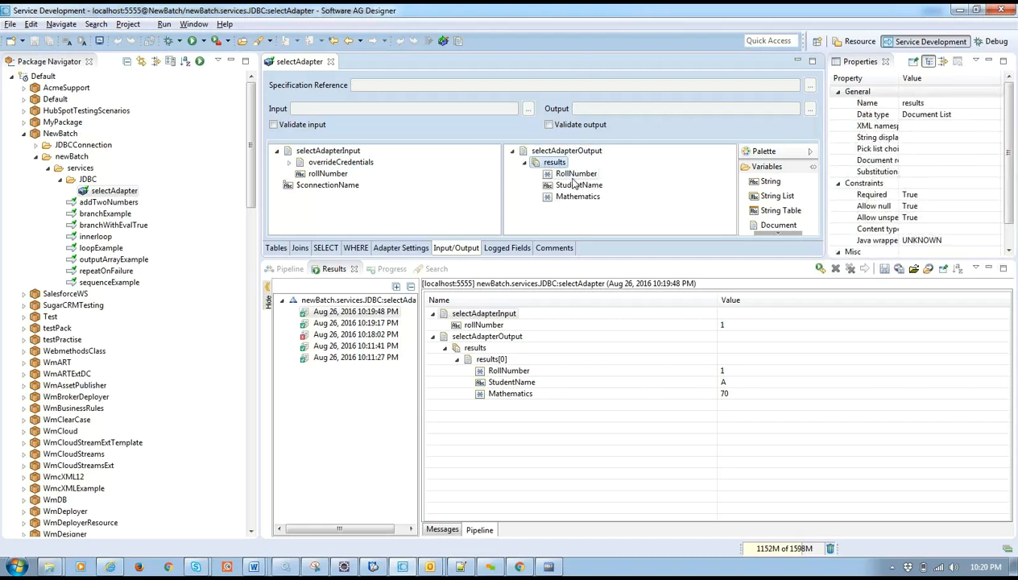
left_click(326, 248)
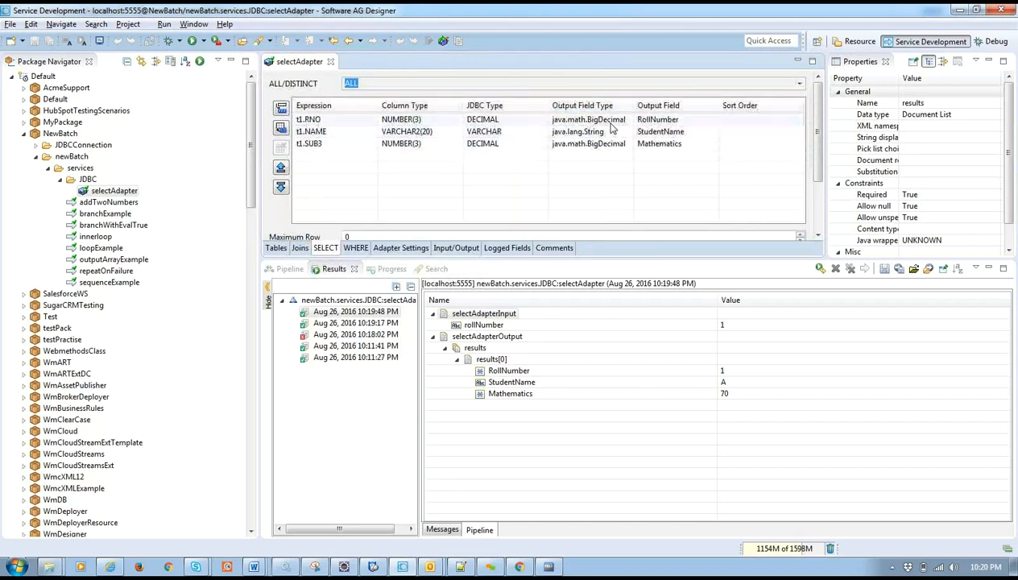
Step: Delete the t1.RNO, t1.NAME and t1.SUB3 rows from the SELECT column list
left_click(312, 120)
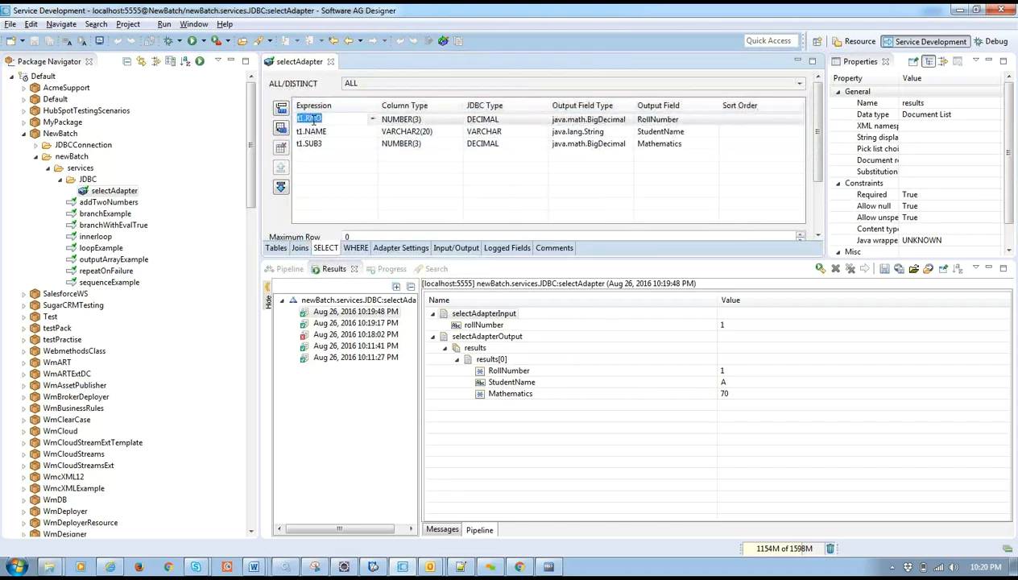
left_click(281, 148)
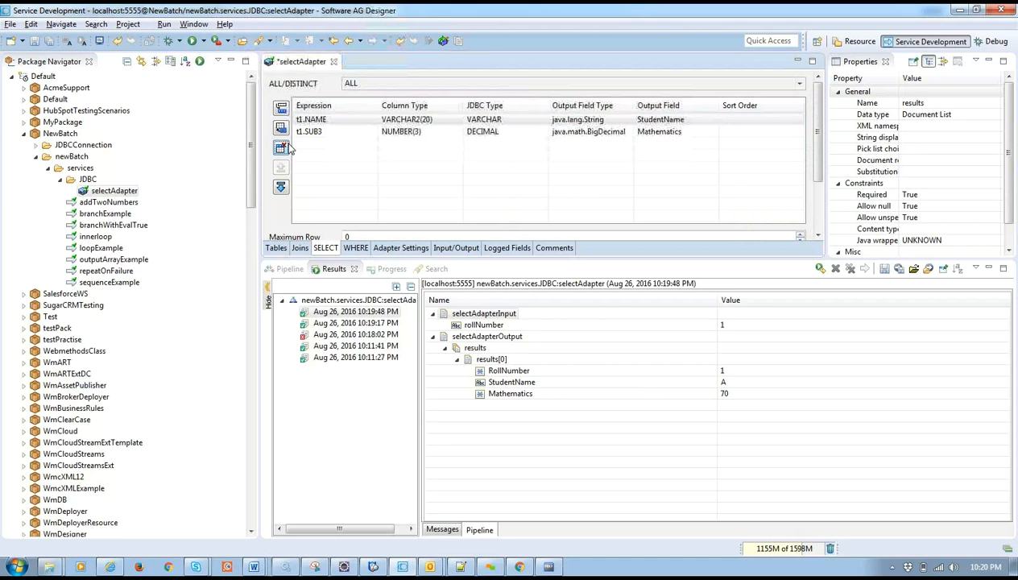
left_click(281, 147)
left_click(281, 148)
Step: Add three new SELECT rows for the columns t1.RNO, t1.NAME and t1.SUB3
left_click(282, 109)
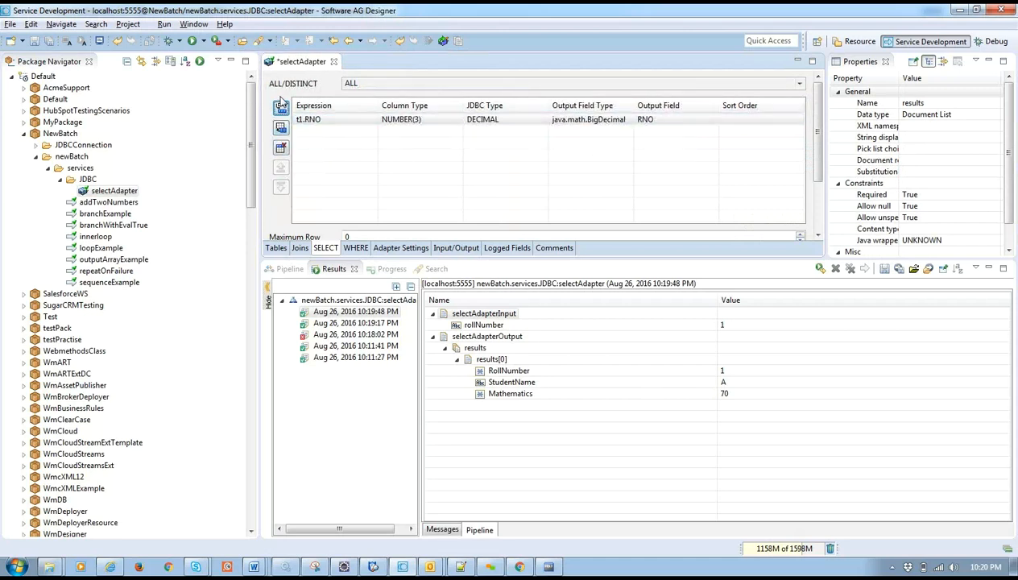
left_click(282, 109)
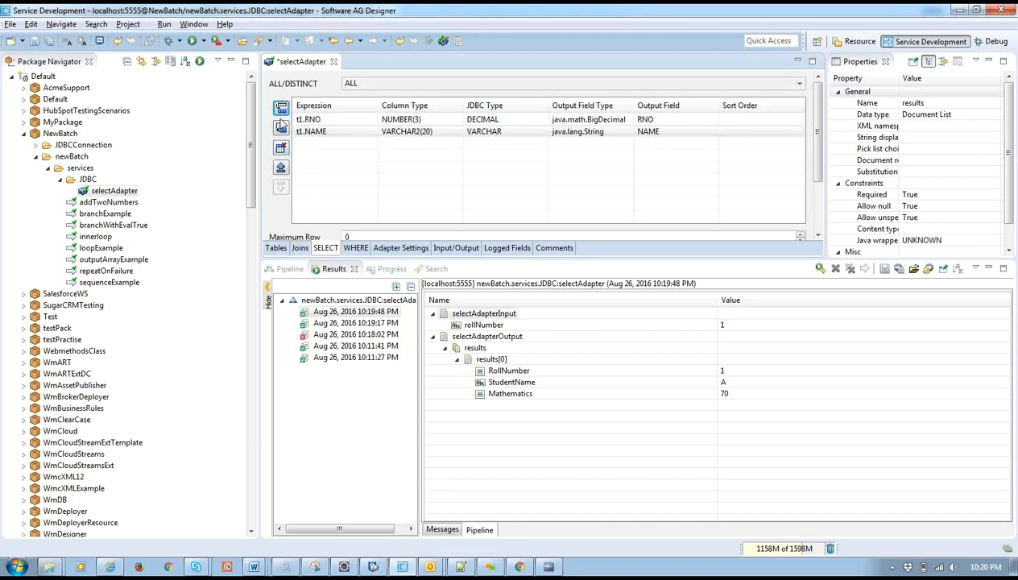
left_click(281, 111)
left_click(369, 148)
left_click(370, 148)
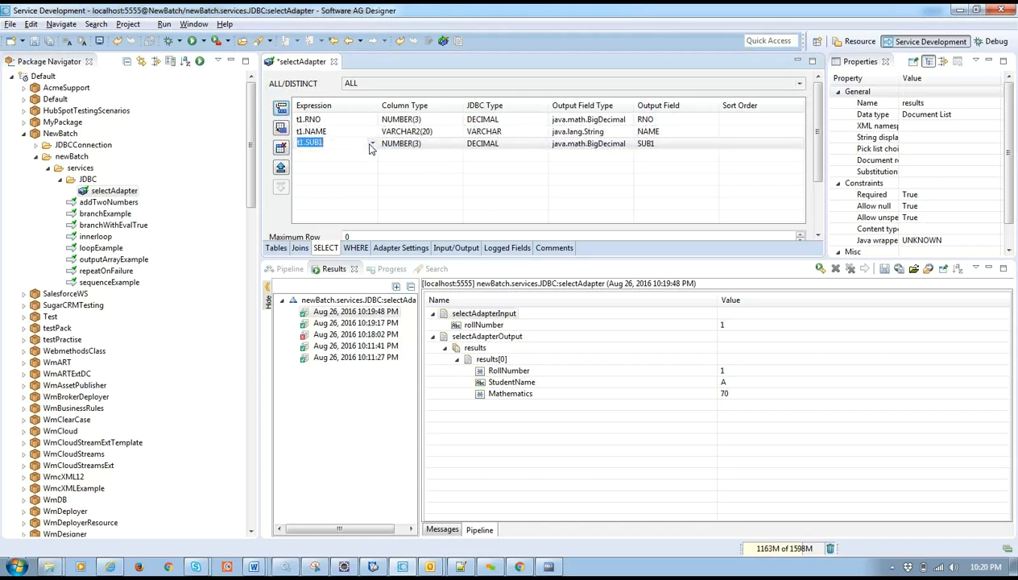
left_click(372, 143)
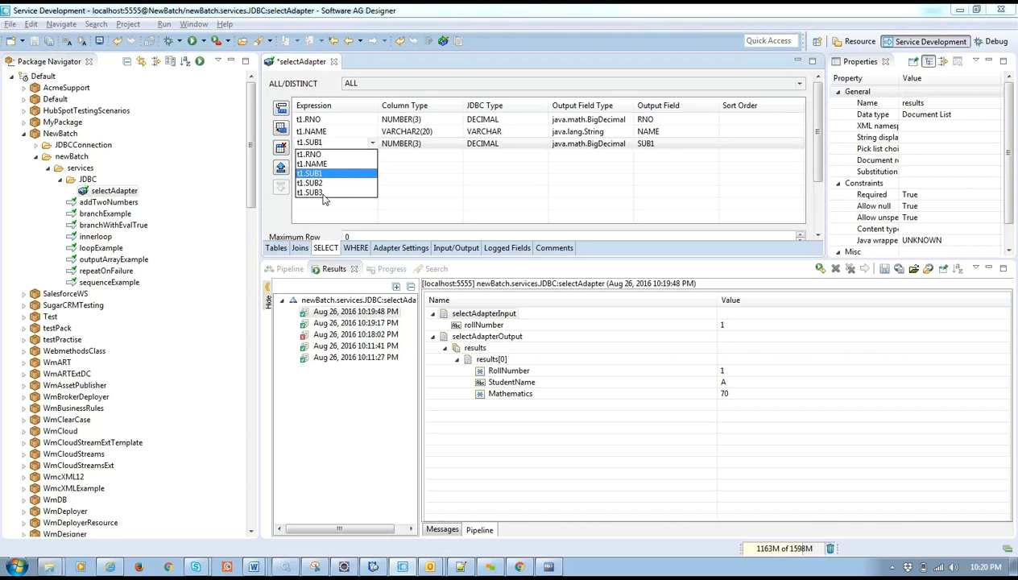
left_click(322, 193)
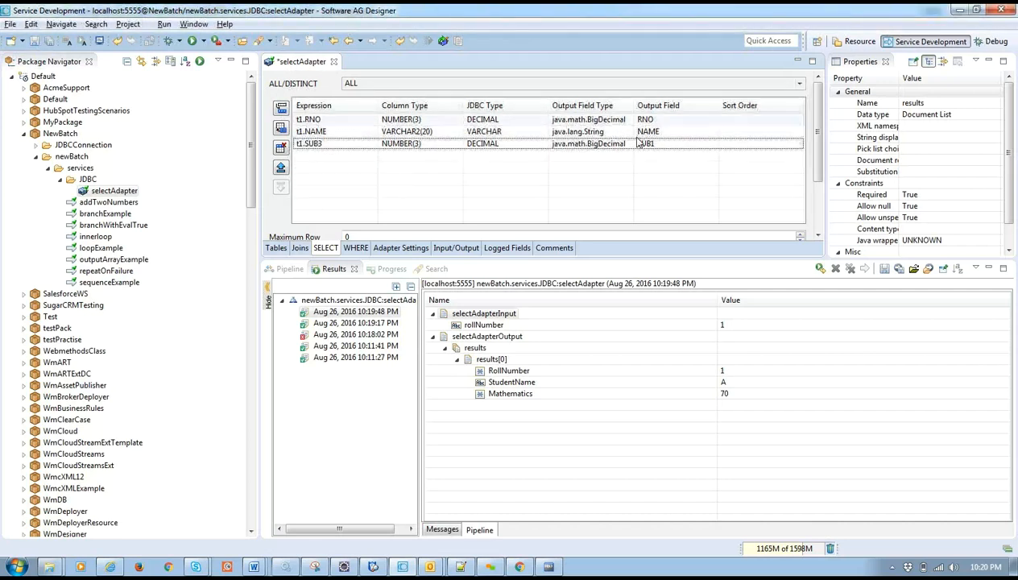
Step: Set the output field type of the t1.RNO and t1.SUB3 rows to java.lang.String and save the service
left_click(616, 119)
left_click(616, 119)
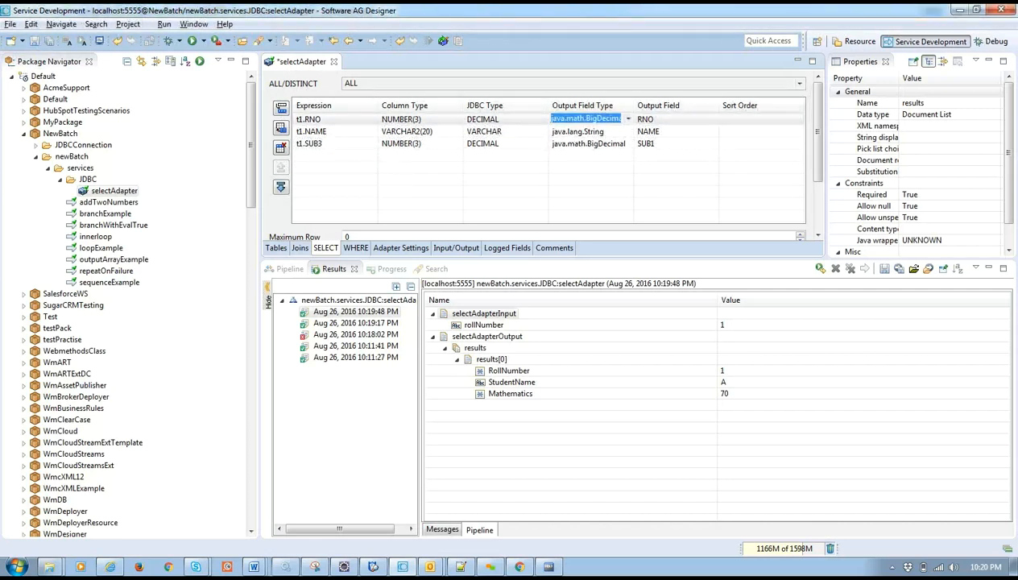
left_click(627, 118)
left_click(589, 140)
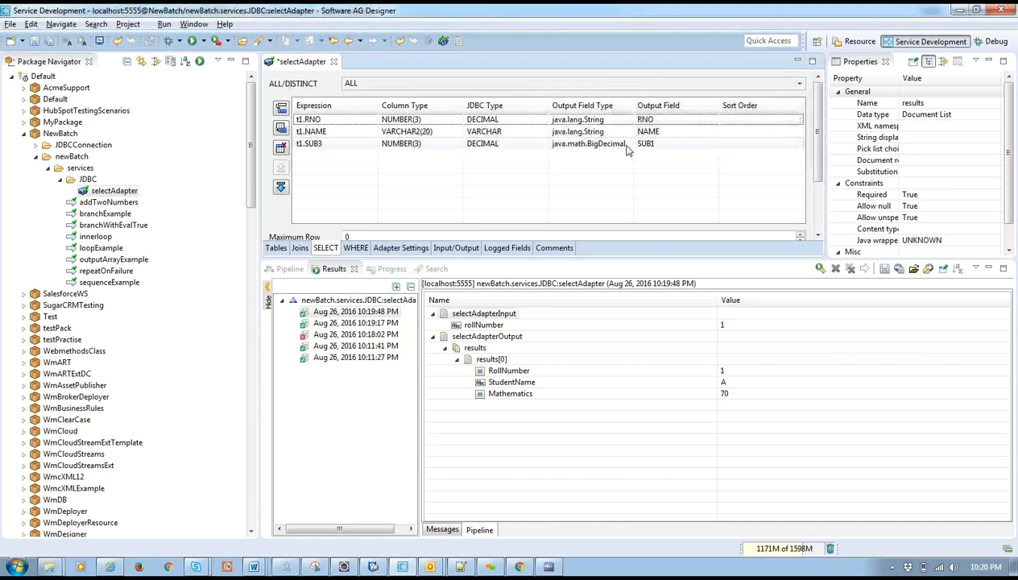
left_click(626, 145)
left_click(627, 143)
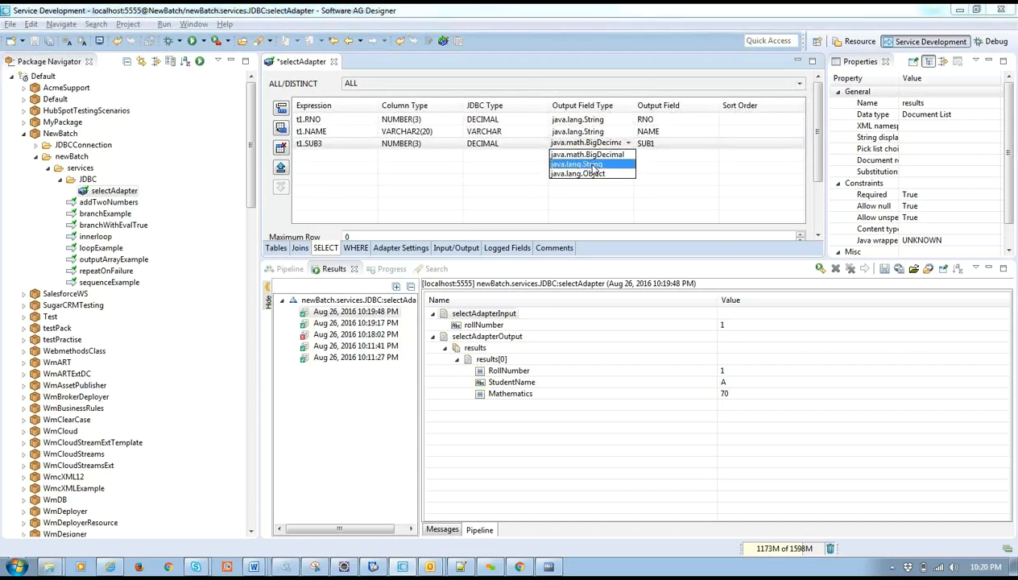
left_click(593, 164)
key("ctrl+s")
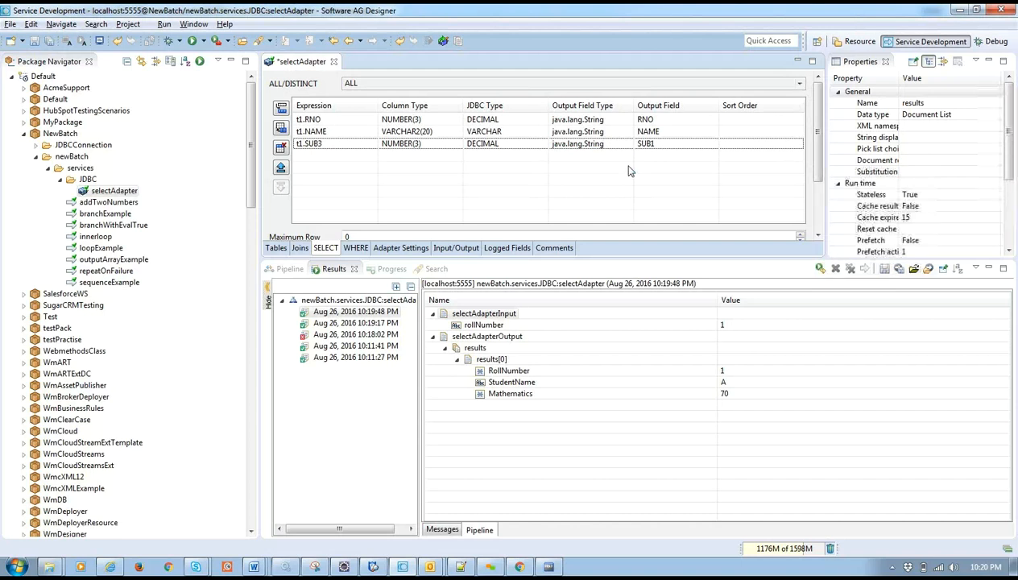
Step: Run the selectAdapter service with rollNumber set to 1
left_click(203, 40)
mouse_move(268, 209)
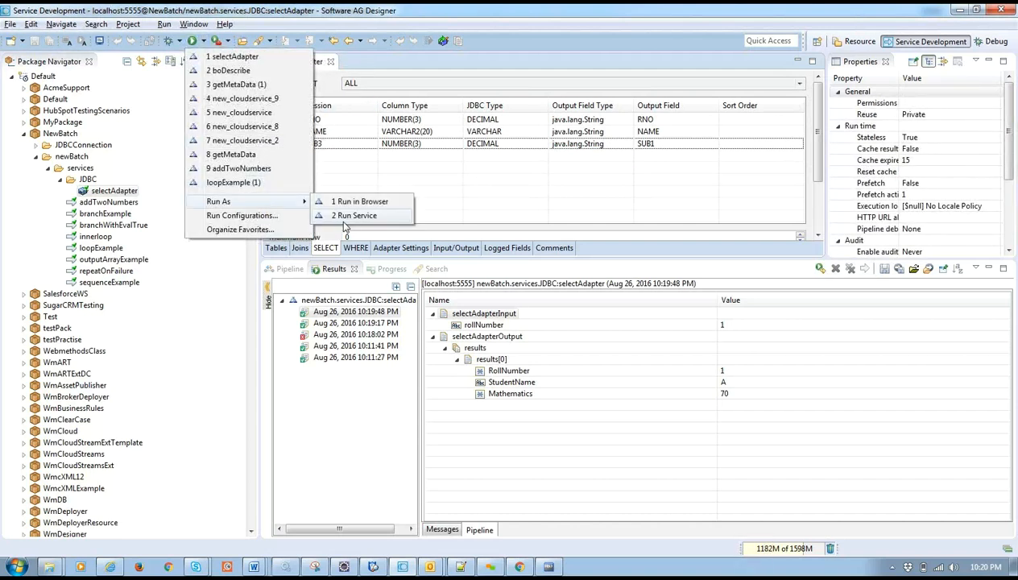
left_click(359, 215)
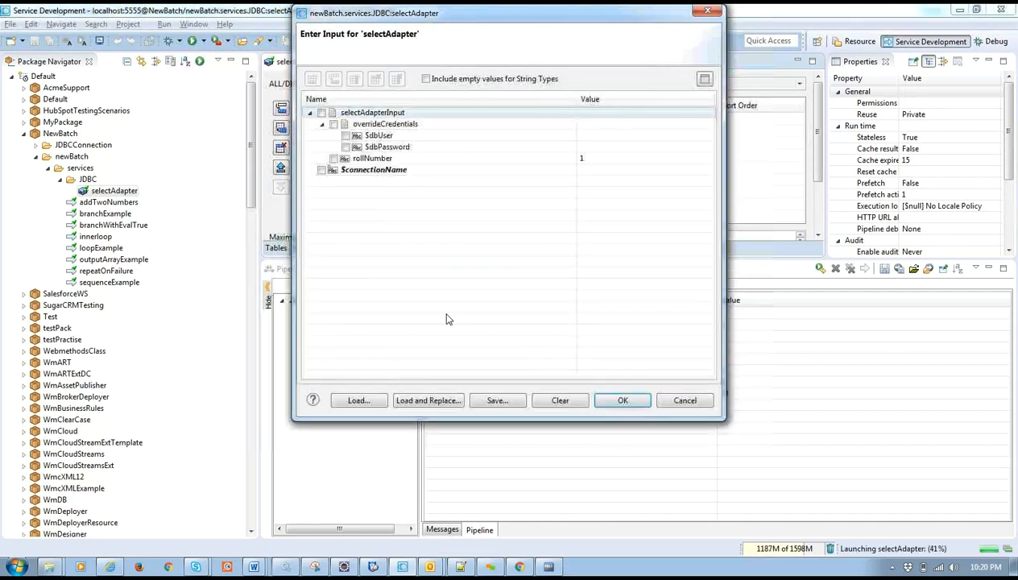
left_click(622, 400)
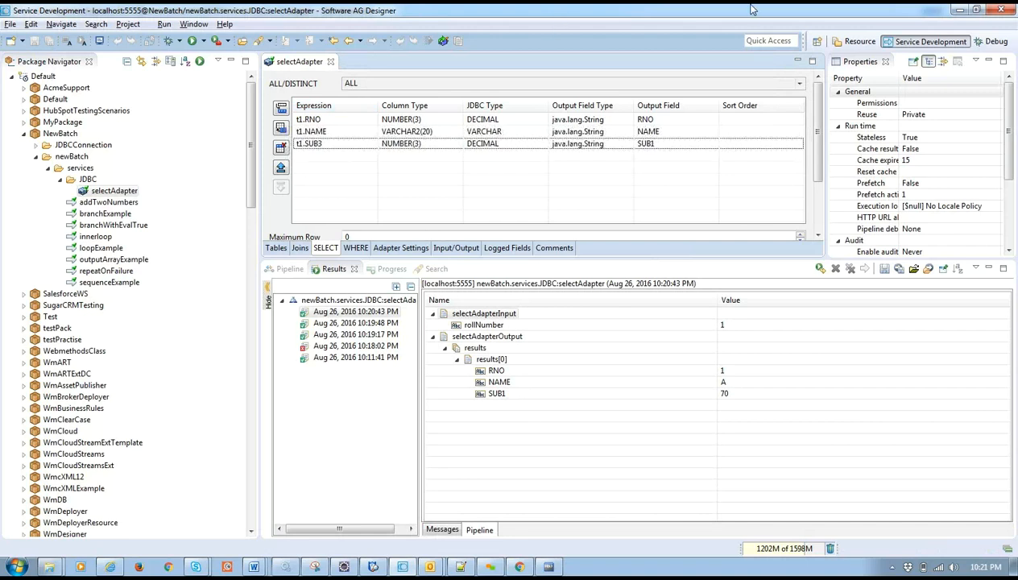
Step: Set the Result Field of the SELECT settings to count and save the service
left_click(769, 52)
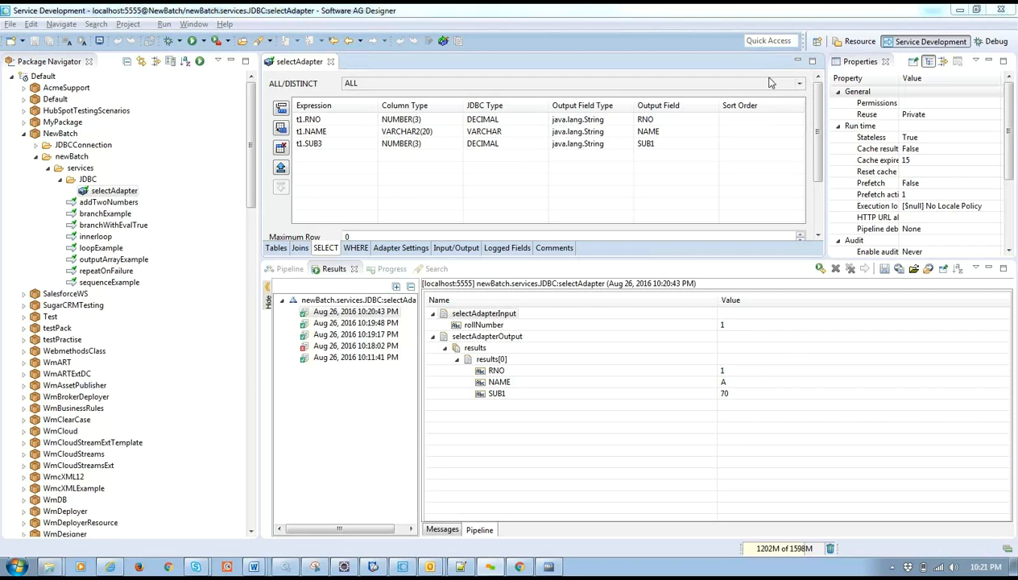
left_click(596, 195)
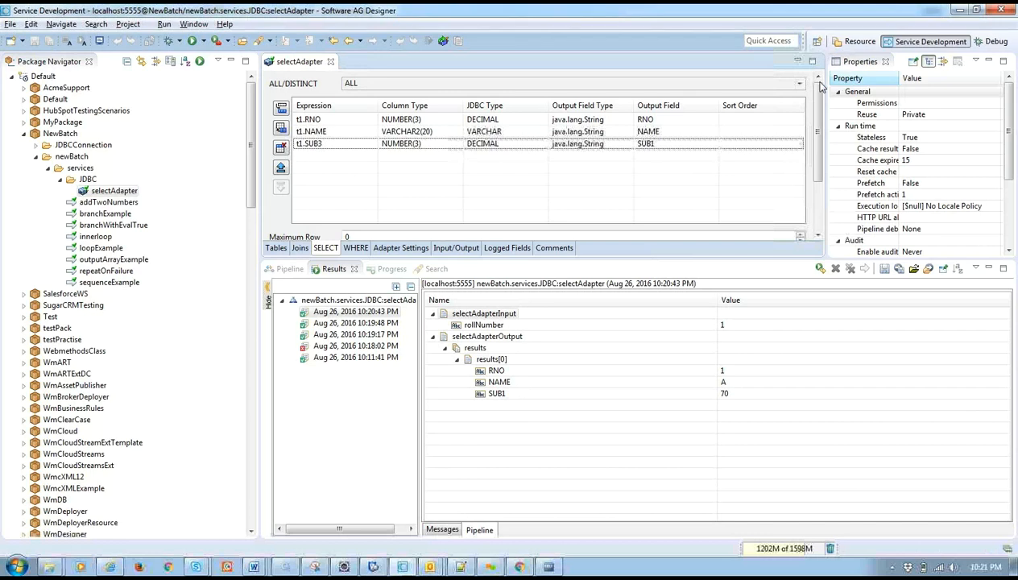
scroll(813, 239, "down", 3)
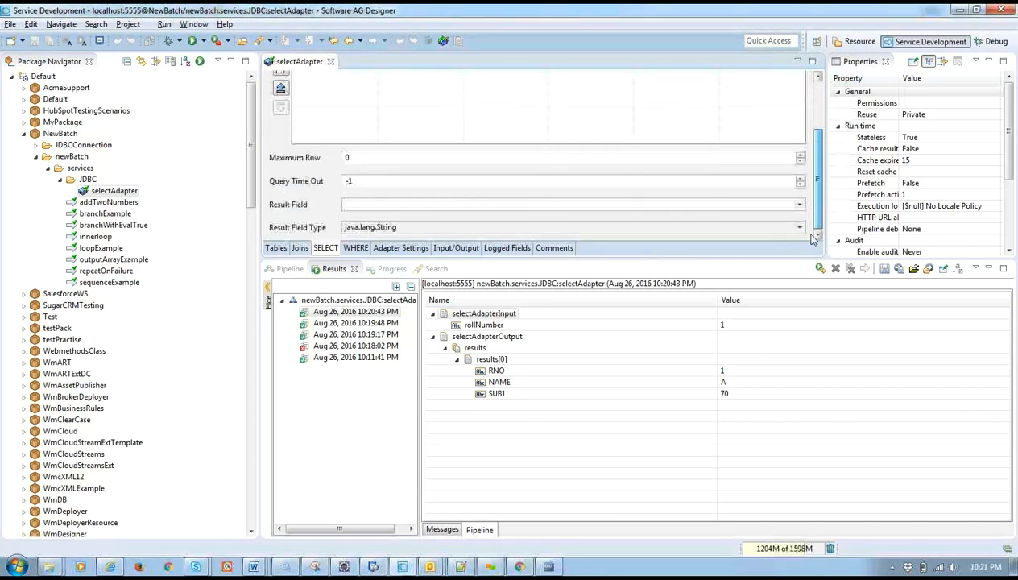
left_click(470, 206)
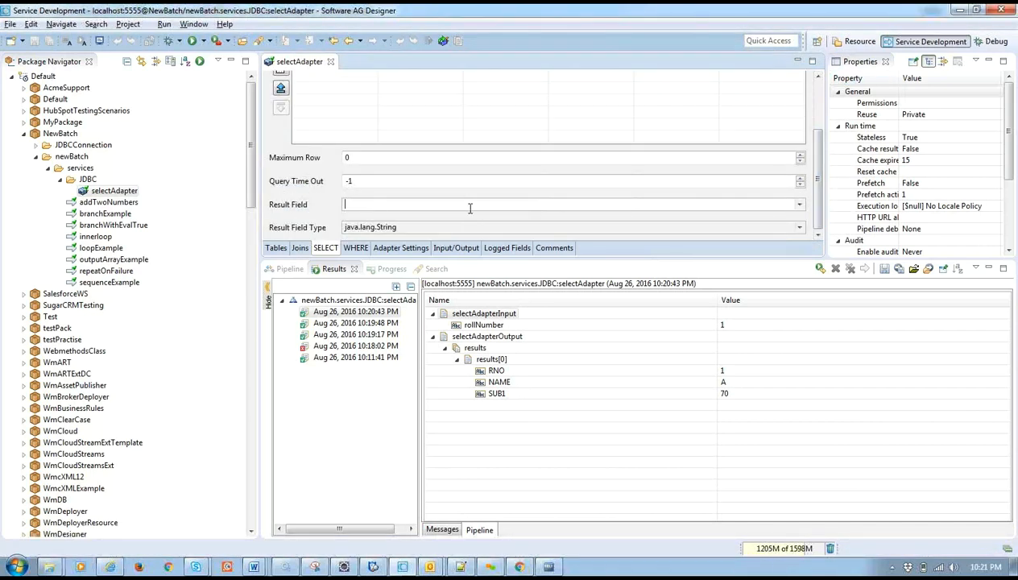
type("count")
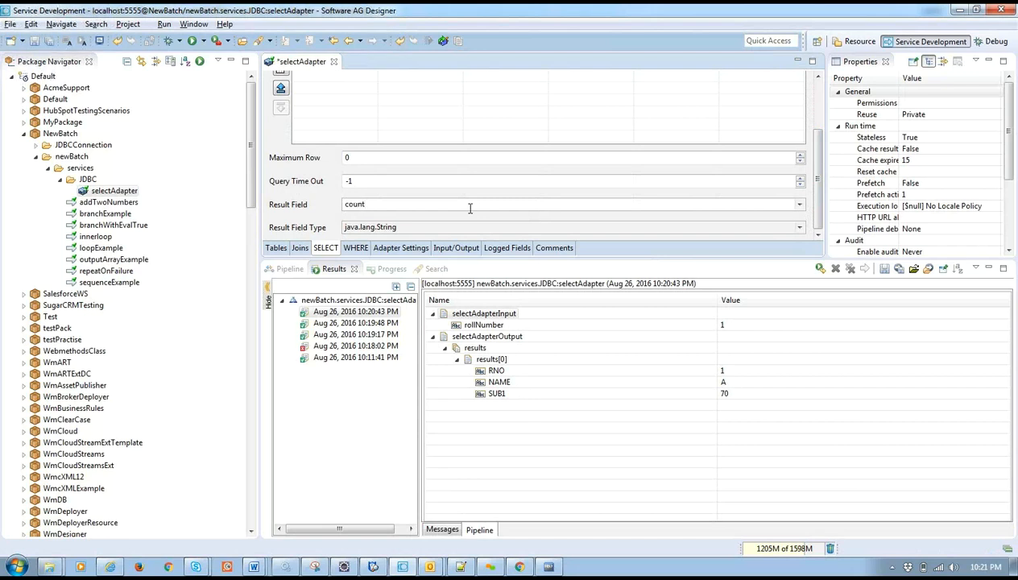
key("ctrl+s")
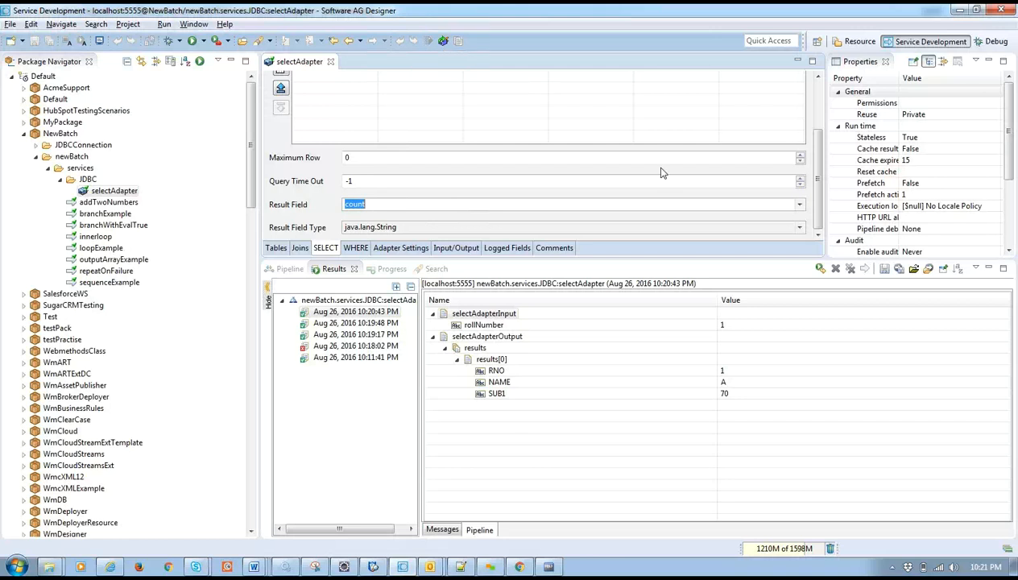
Step: Run the saved service again for rollNumber 1 to test the count result field
left_click(203, 40)
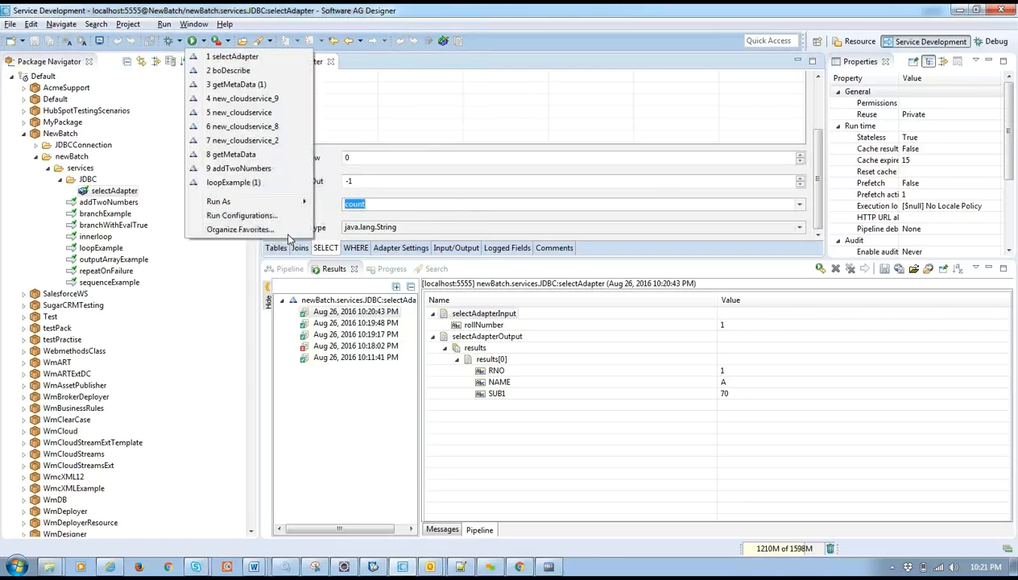
mouse_move(299, 202)
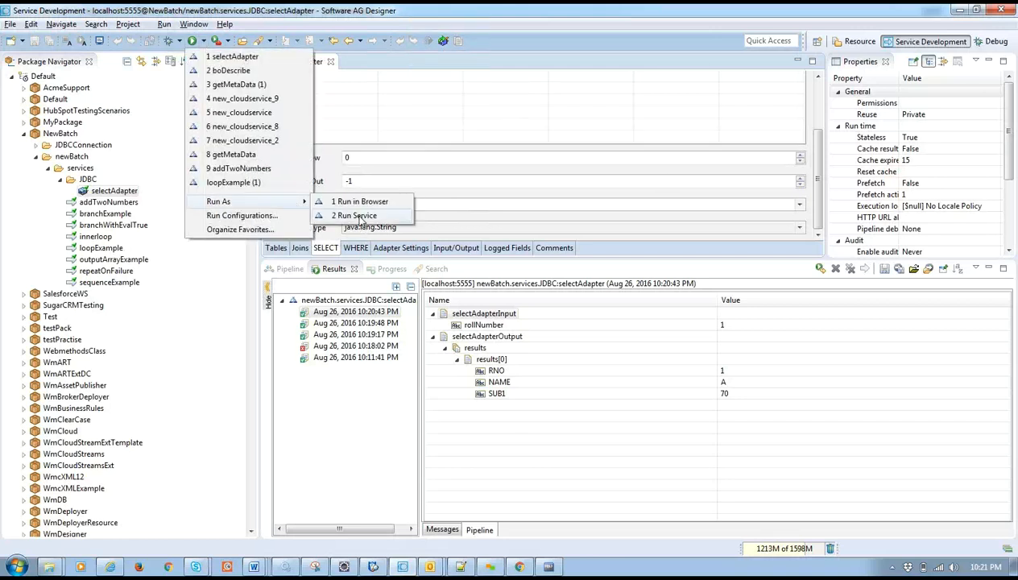
left_click(354, 216)
left_click(616, 399)
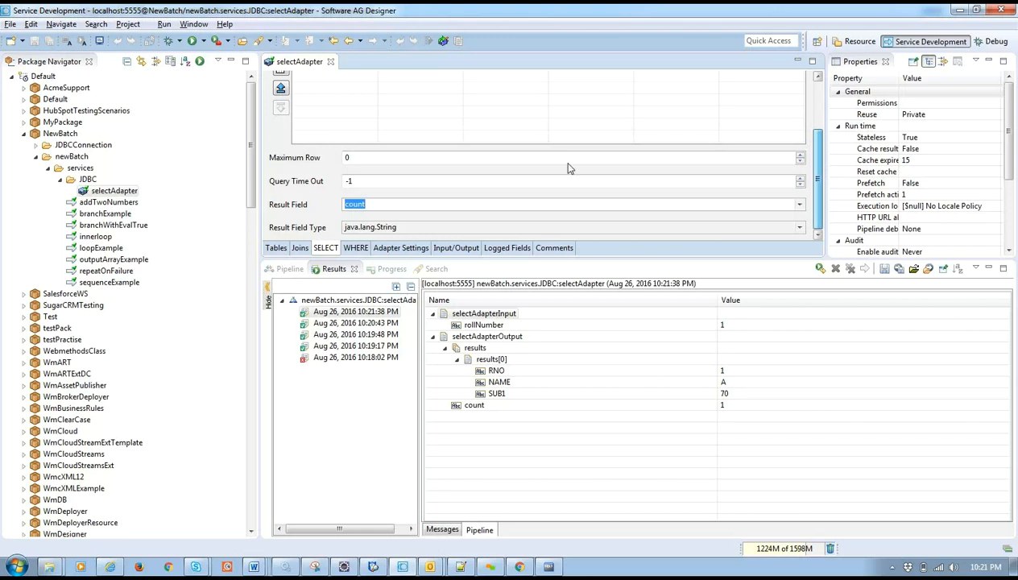
Step: Delete the t1.RNO condition from the WHERE settings and run the saved service without a roll number
left_click(348, 251)
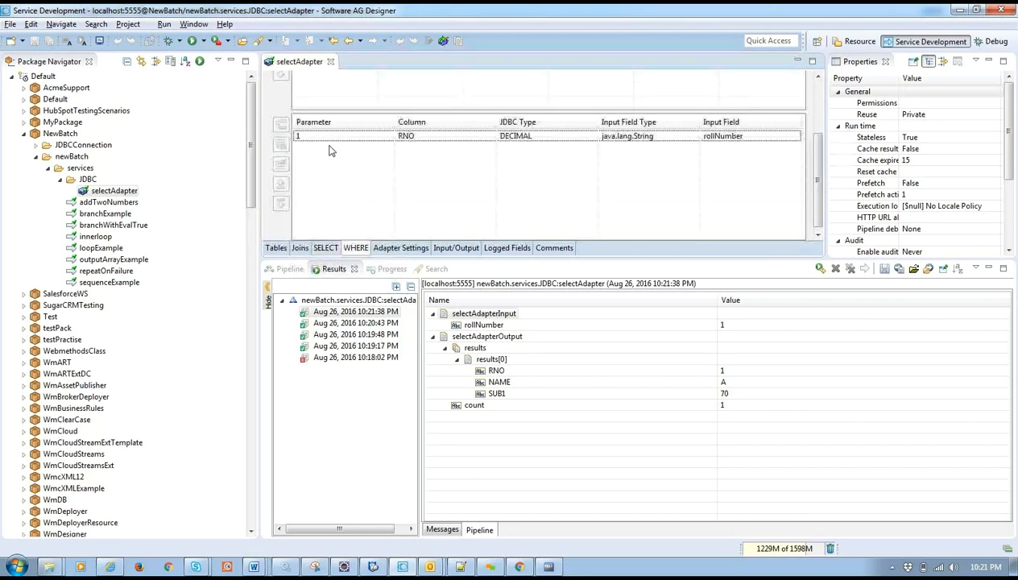
scroll(818, 150, "up", 3)
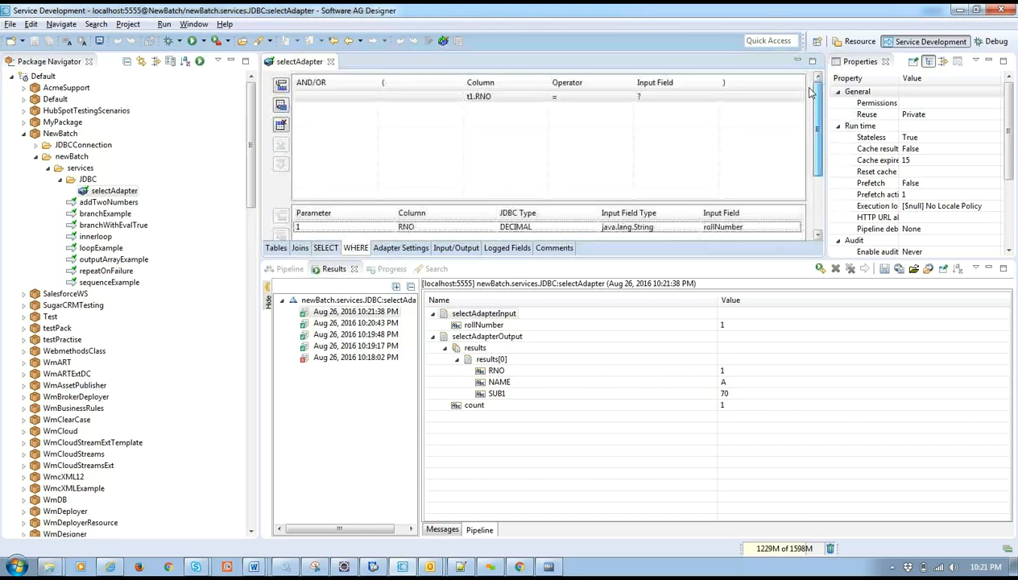
left_click(324, 96)
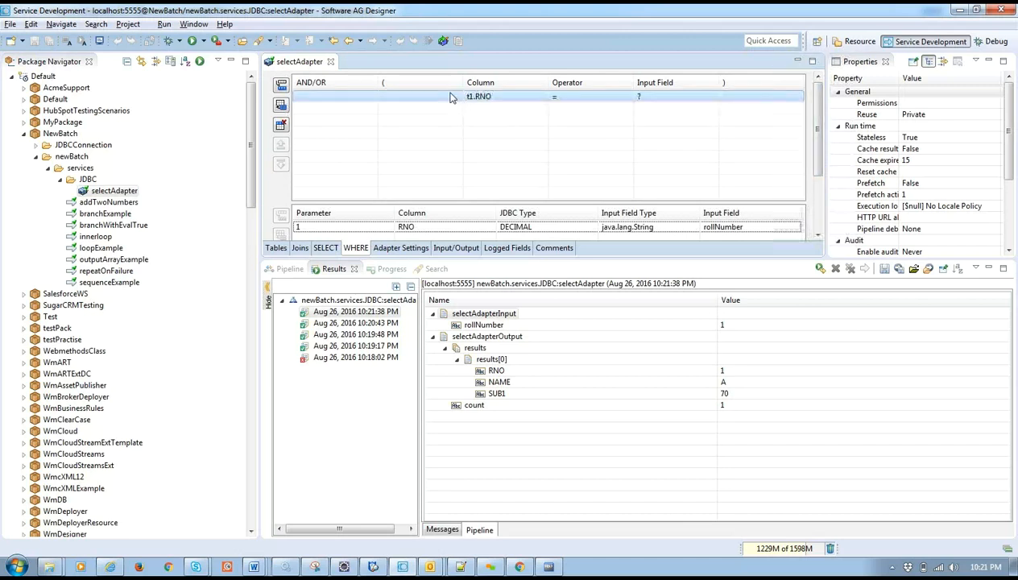
left_click(279, 124)
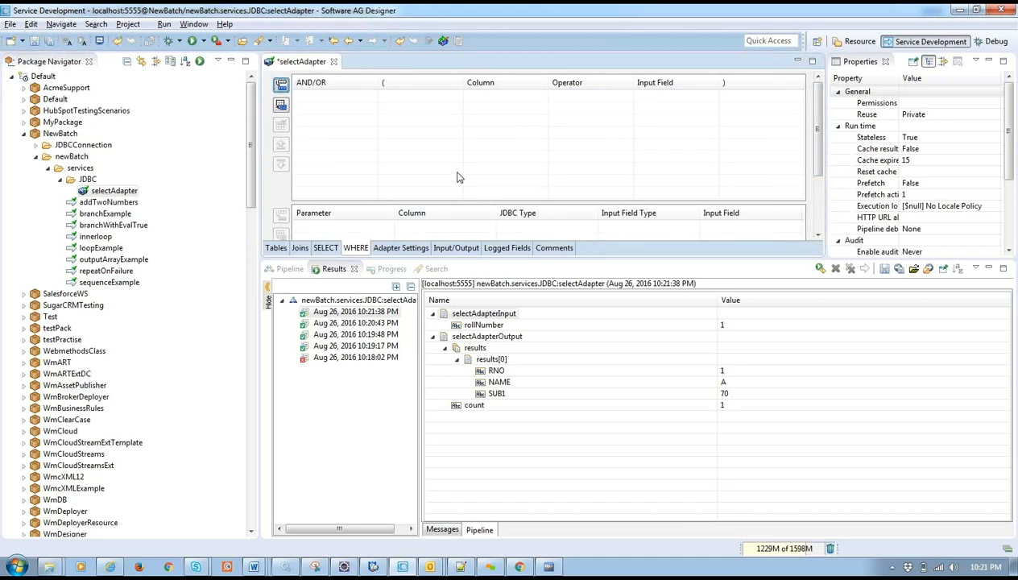
key("ctrl+s")
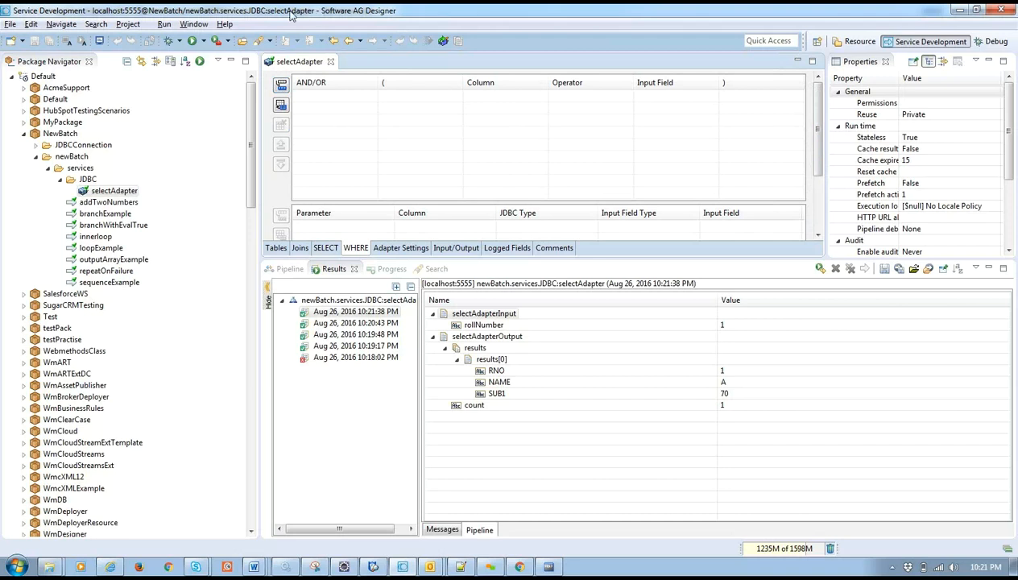
left_click(192, 43)
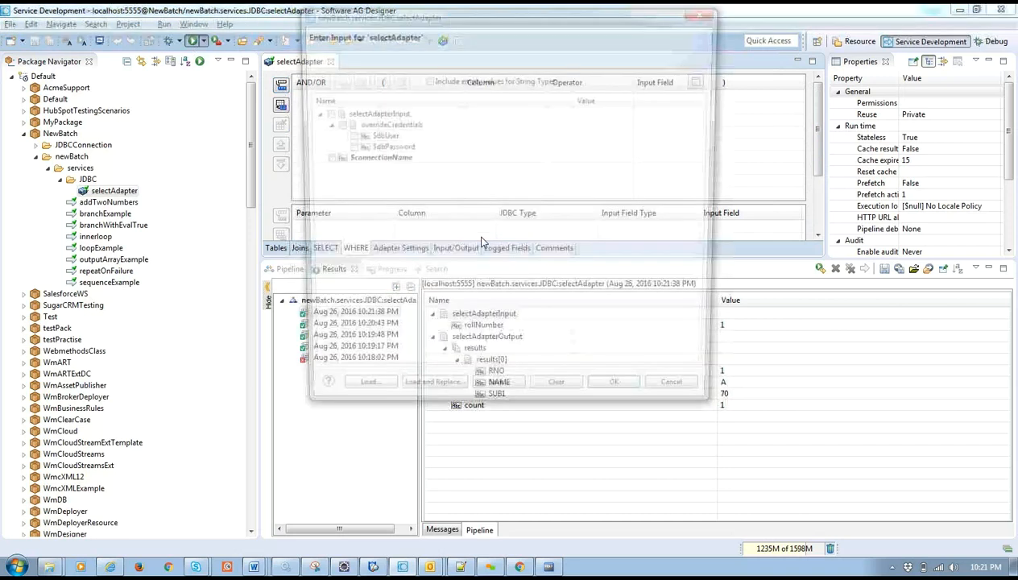
left_click(623, 400)
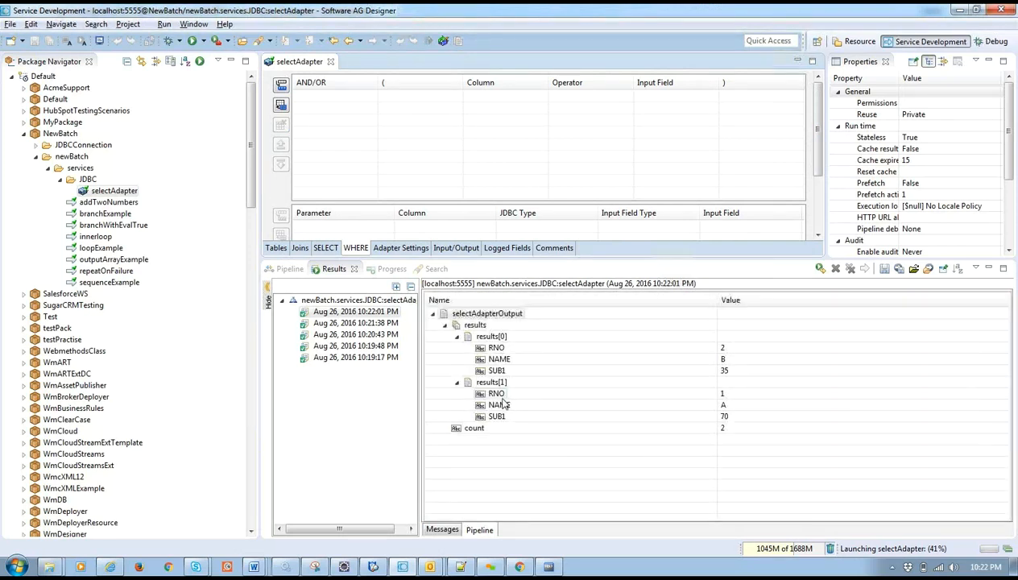
Step: Examine the Result Field in the SELECT settings, the adapter settings, the input/output signature, the comments, the logged fields and the table list
left_click(327, 248)
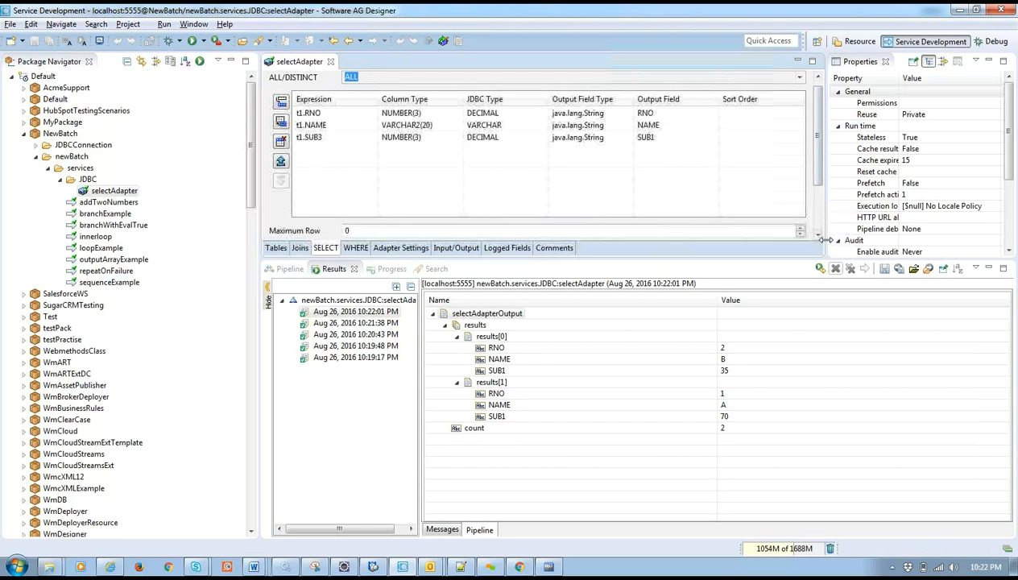
scroll(821, 228, "down", 3)
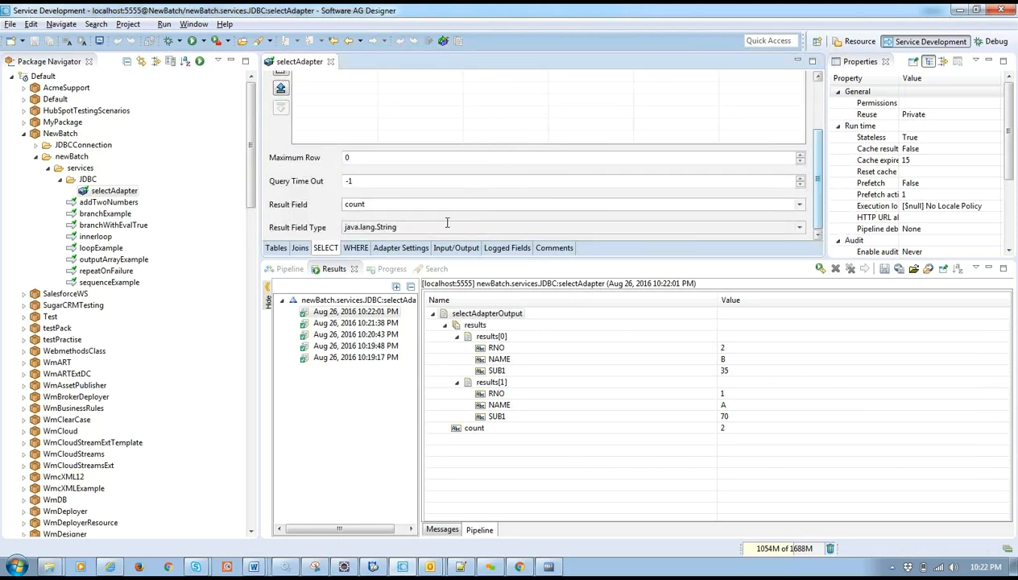
double_click(360, 208)
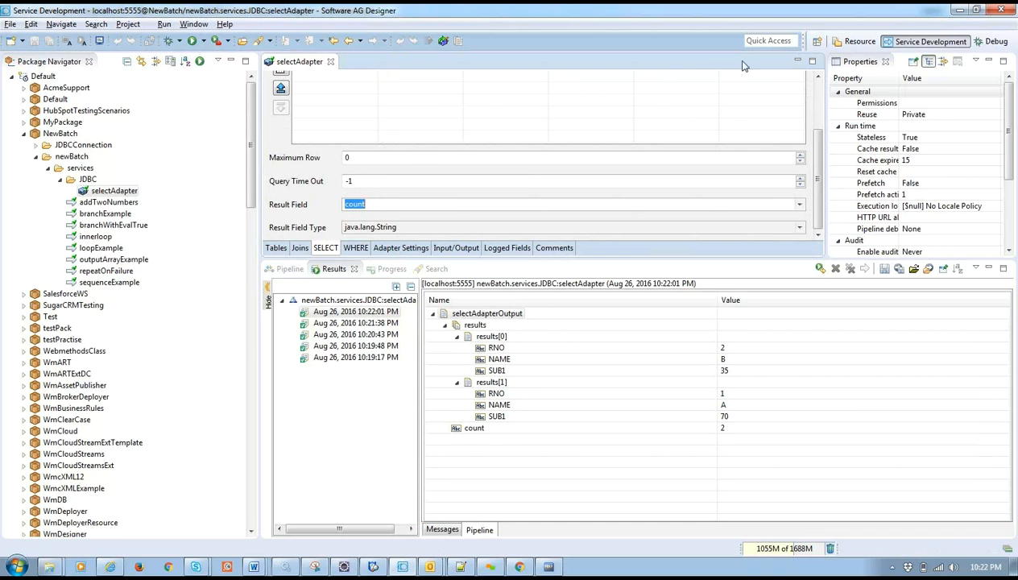
key("F10")
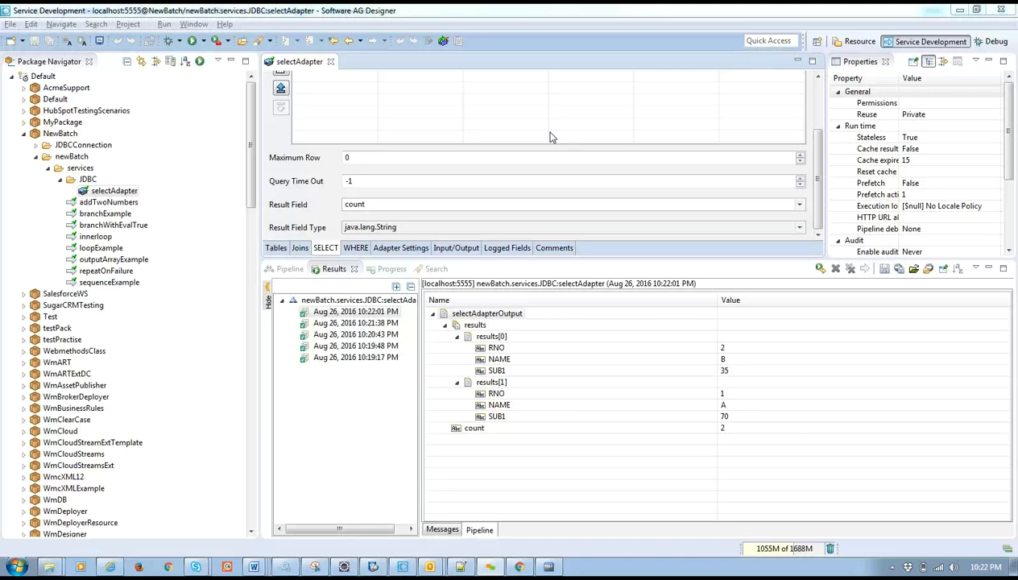
left_click(394, 250)
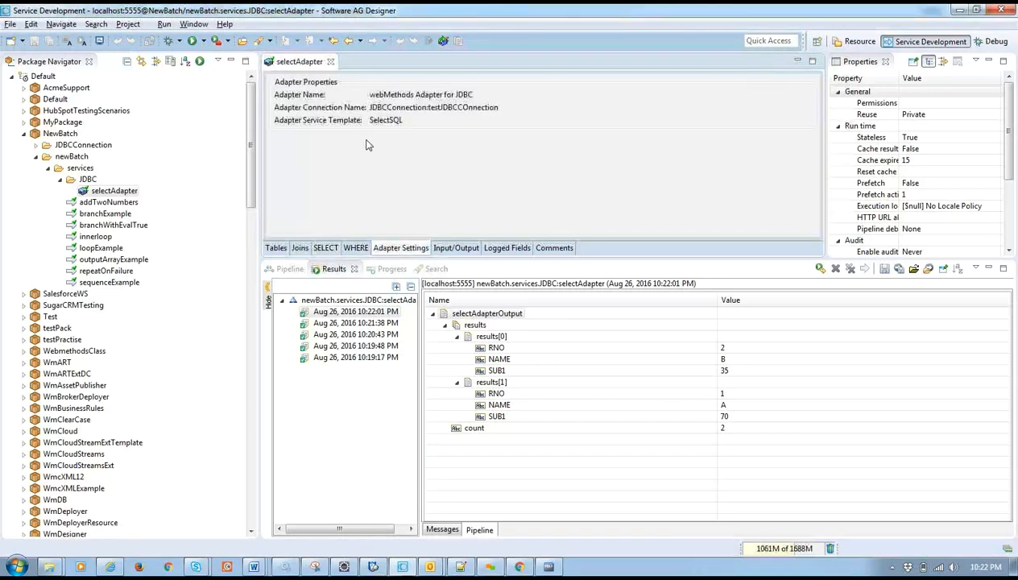
left_click(443, 251)
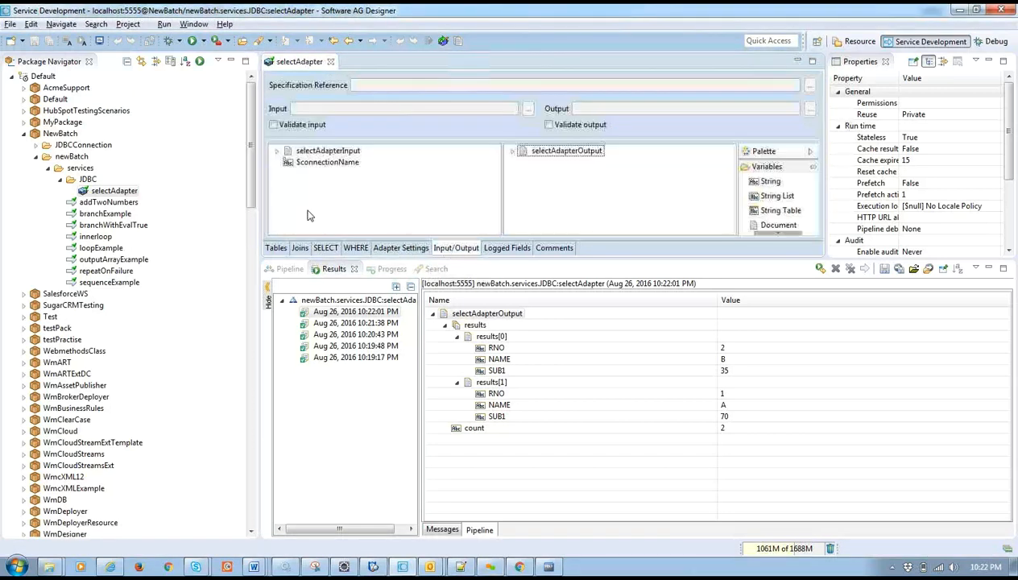
left_click(548, 249)
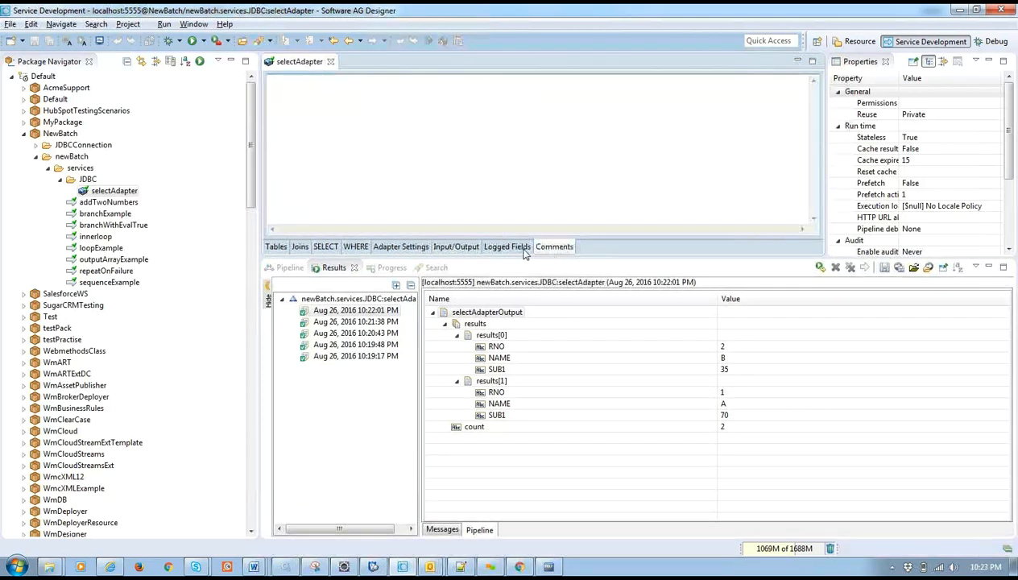
left_click(522, 251)
left_click(287, 108)
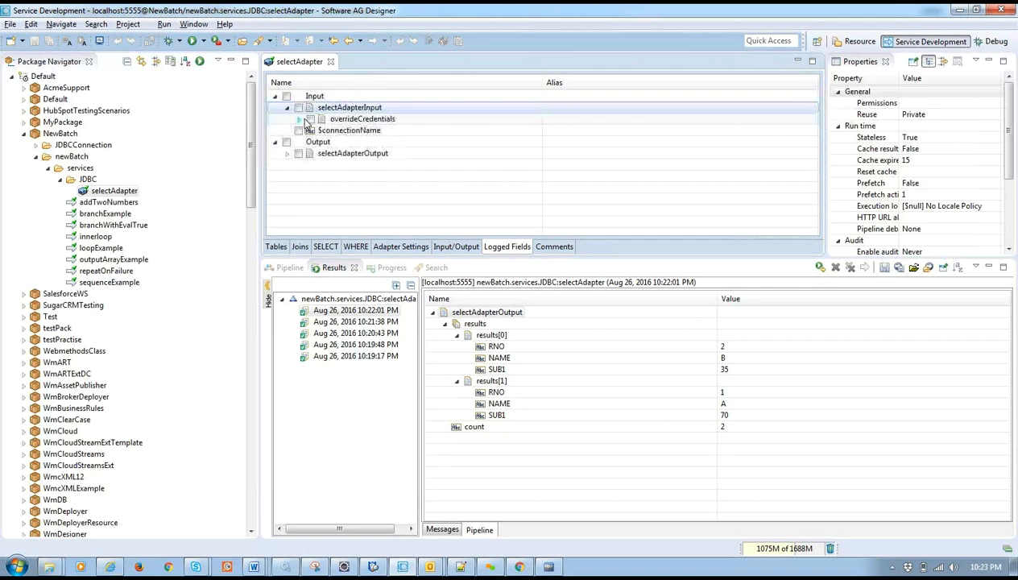
left_click(299, 119)
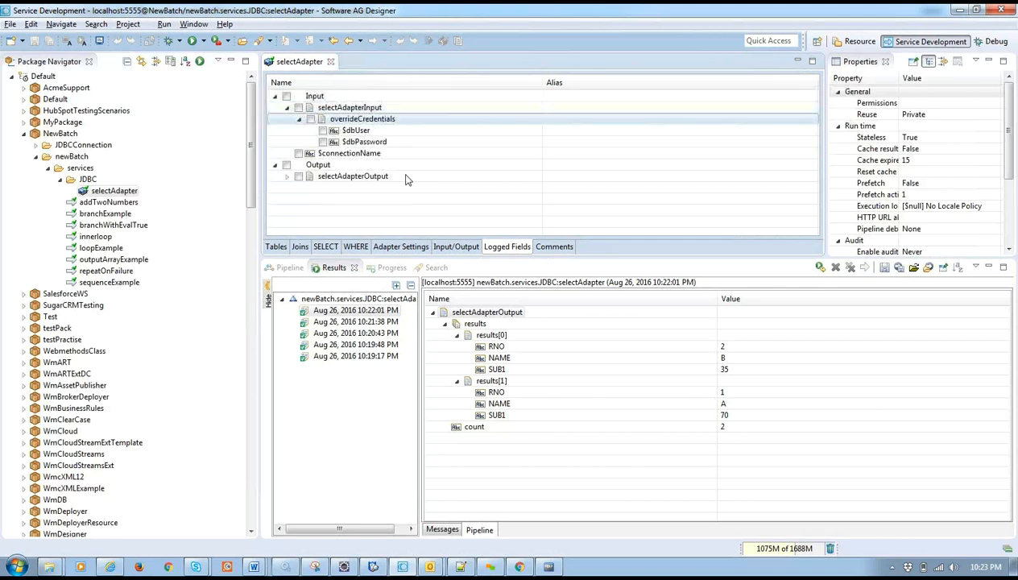
left_click(276, 246)
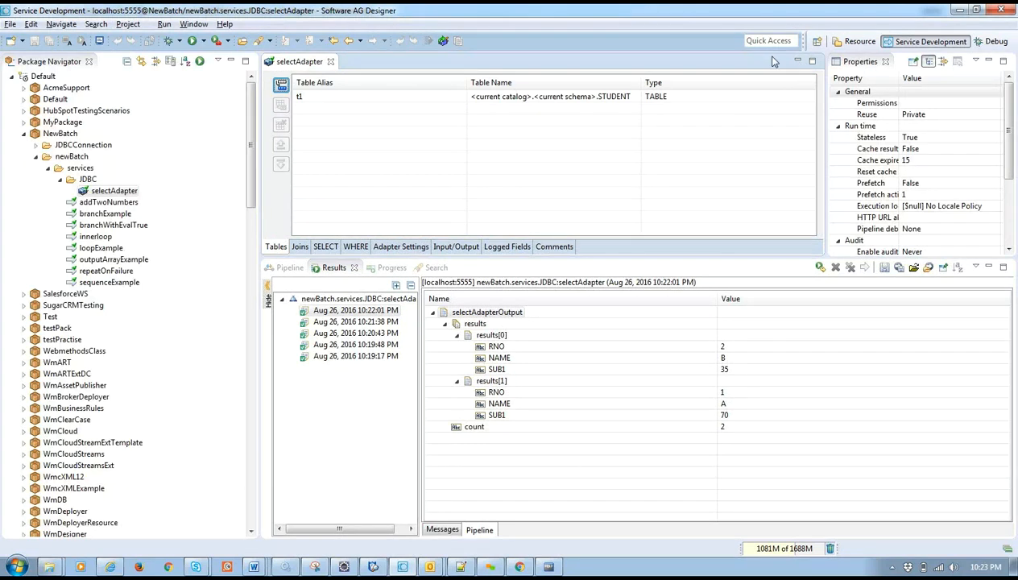
key("alt+Tab")
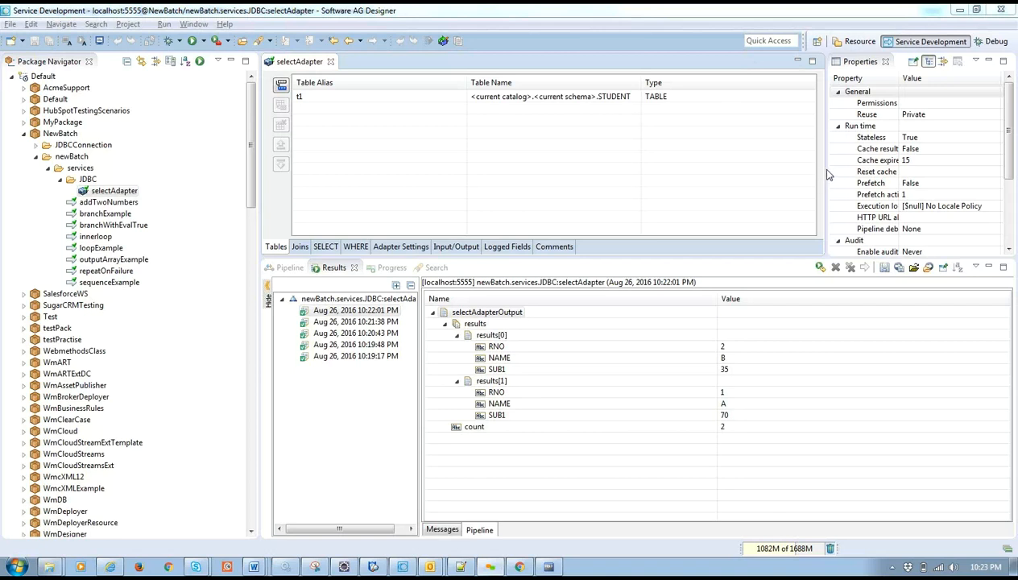
left_click(588, 201)
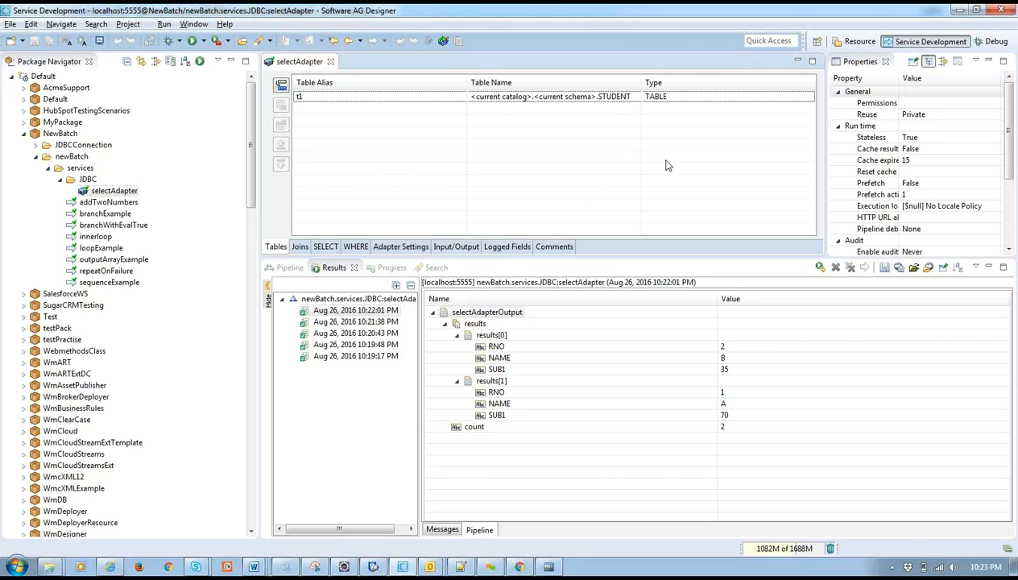